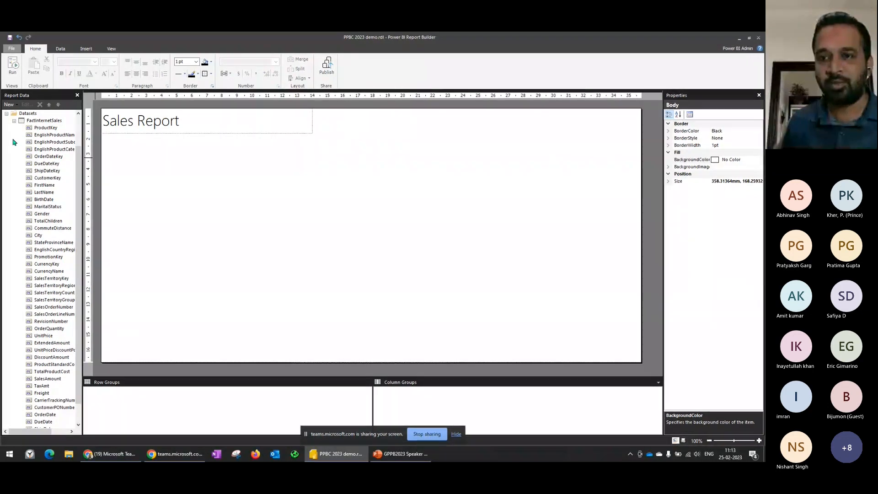
Examine the connection types offered for a new data source, including Microsoft SQL Server.
scroll(12, 142, "up", 2)
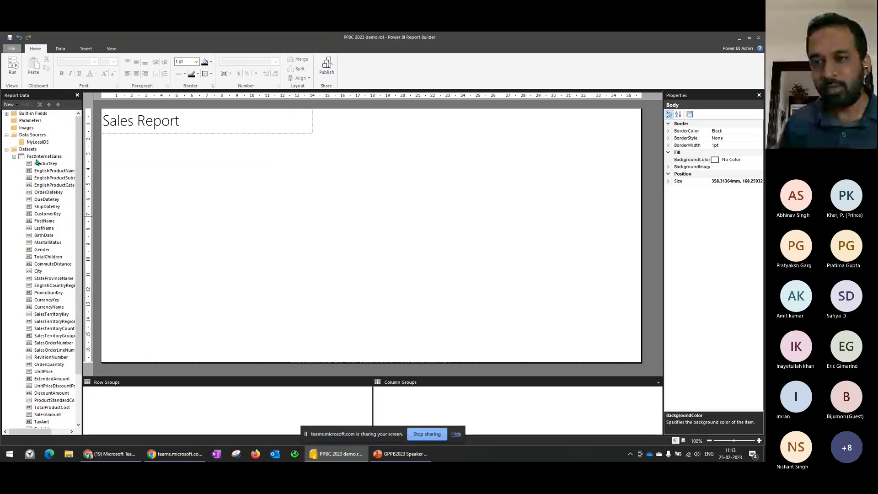
right_click(31, 136)
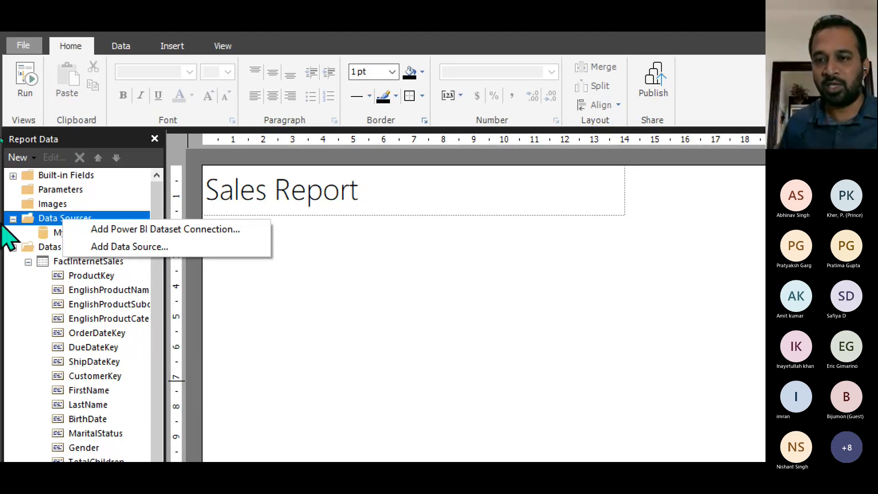
left_click(99, 247)
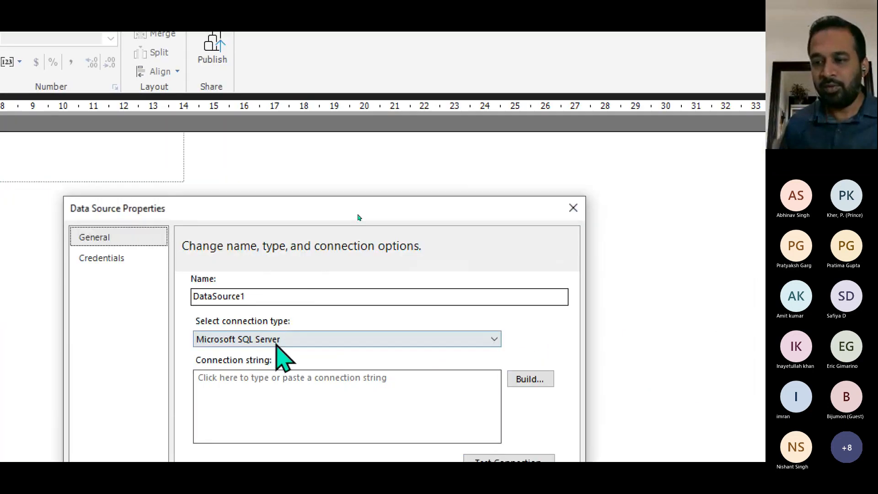
left_click(432, 373)
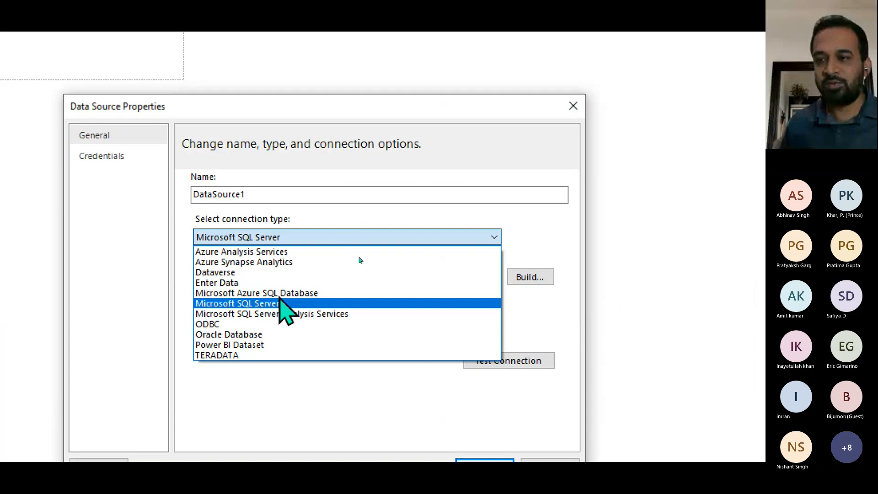
left_click(281, 302)
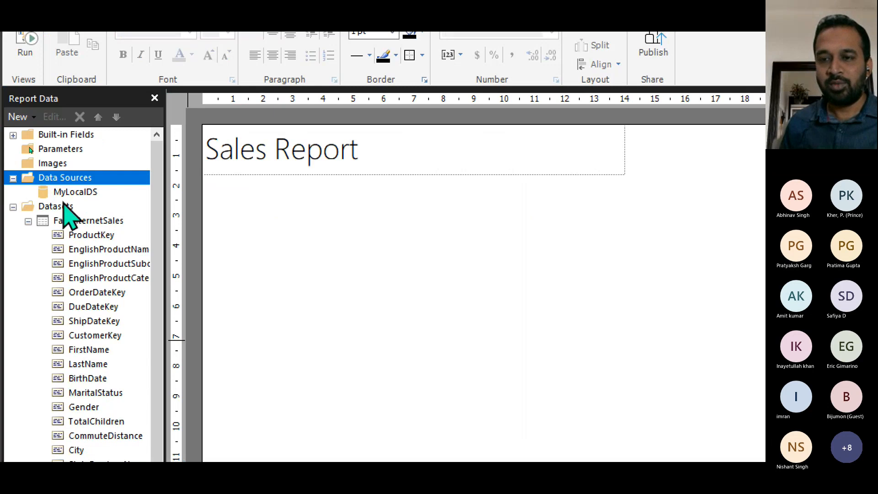
Examine the query options for a new dataset based on the MyLocalDS data source, discarding the new dataset.
left_click(56, 207)
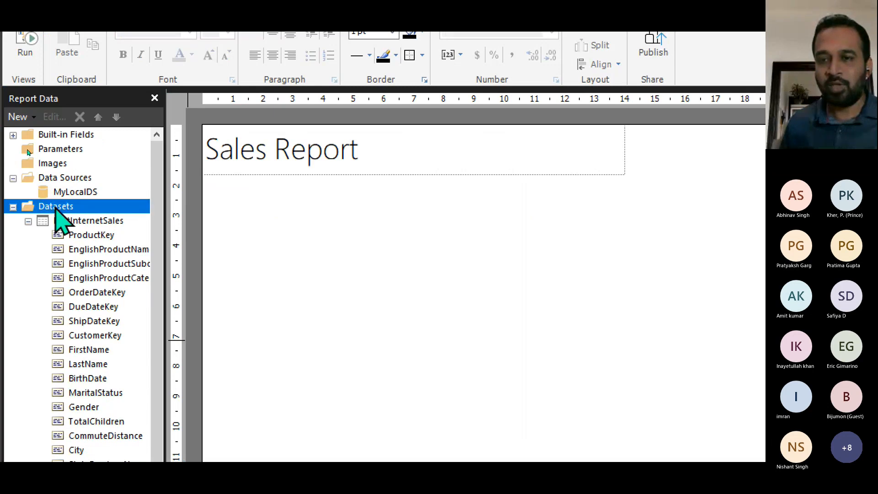
right_click(56, 207)
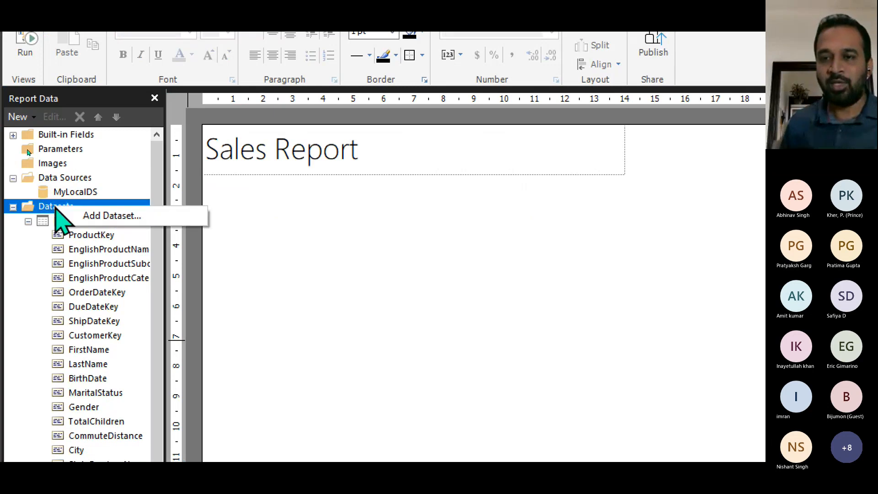
left_click(108, 216)
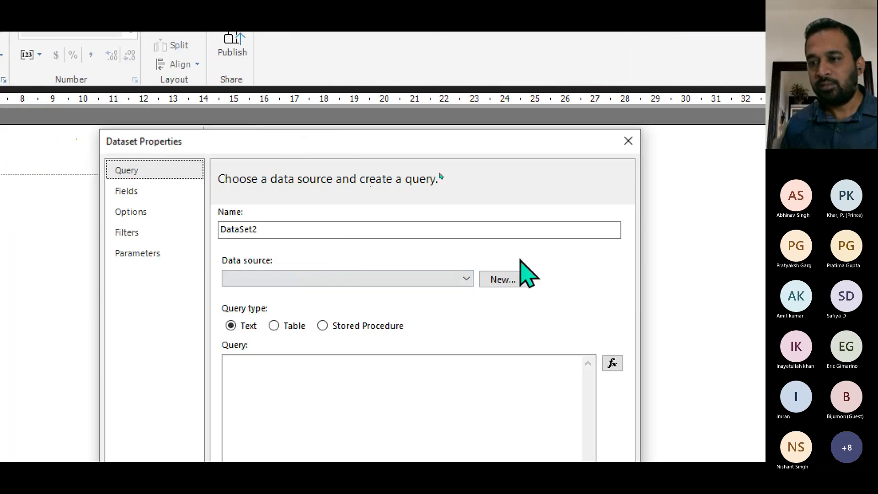
left_click(458, 279)
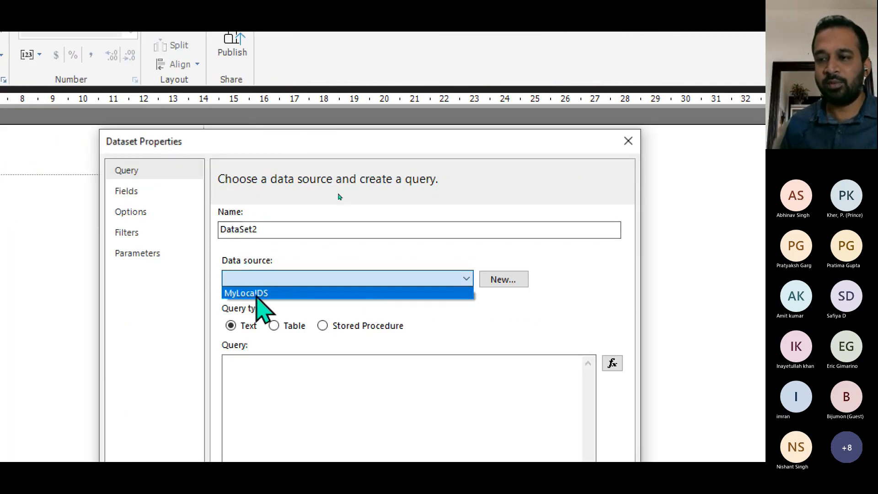
left_click(256, 293)
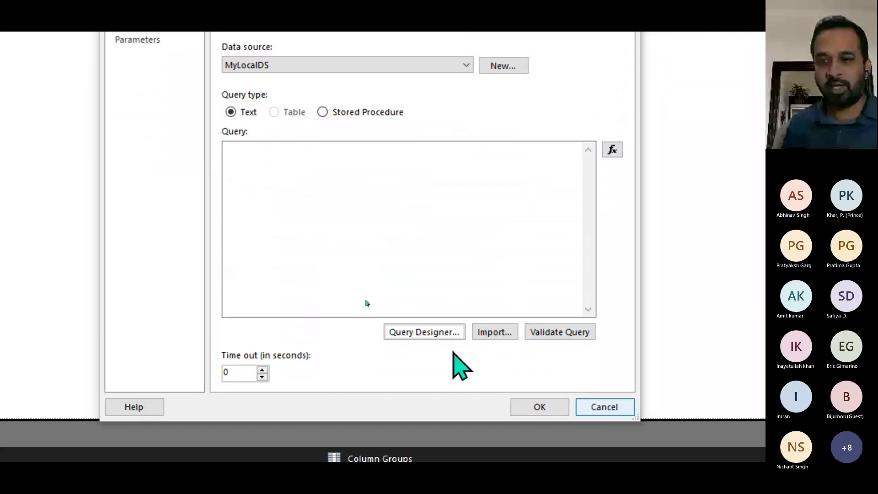
key("Escape")
Collapse the DataSet1 fields, keep FactInternetSales expanded, and look over the available data connection commands.
left_click(28, 282)
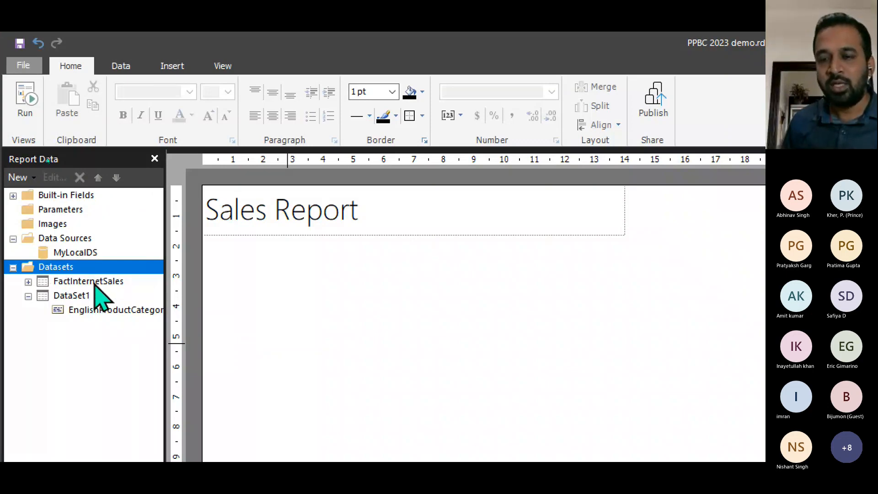
left_click(28, 297)
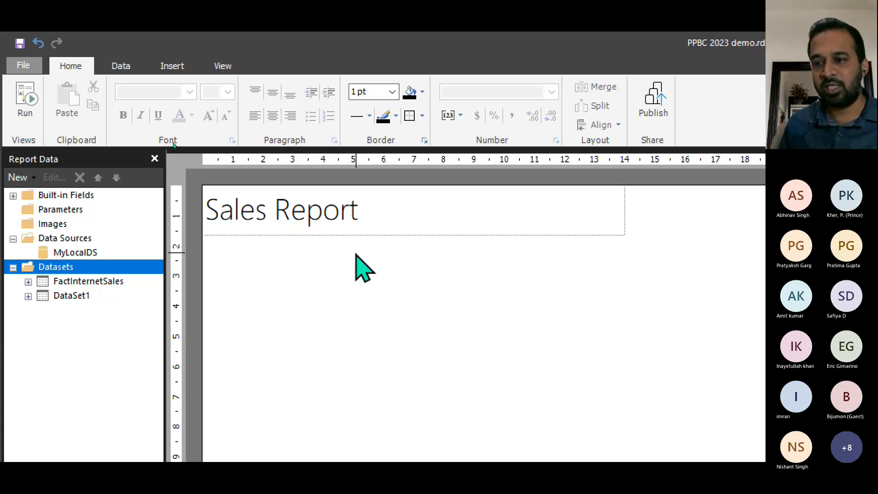
left_click(28, 282)
left_click(121, 67)
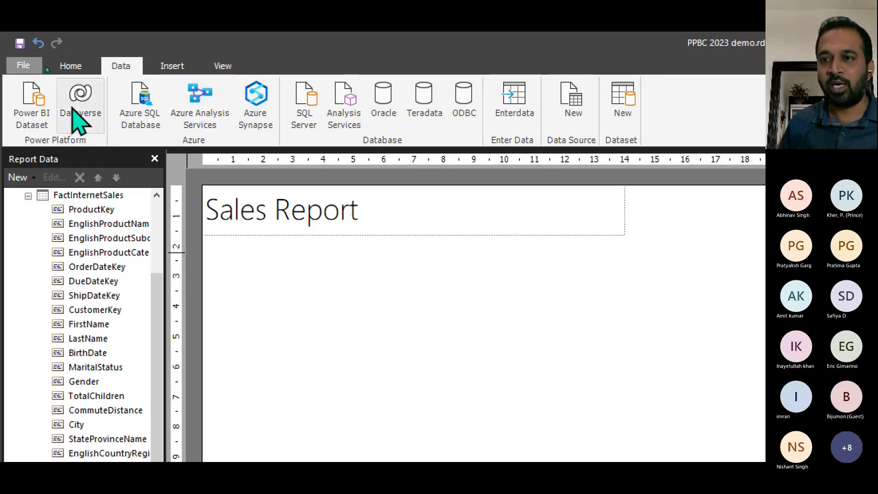
Insert a blank table about 7.5 cm wide on the report body below the Sales Report title.
left_click(172, 66)
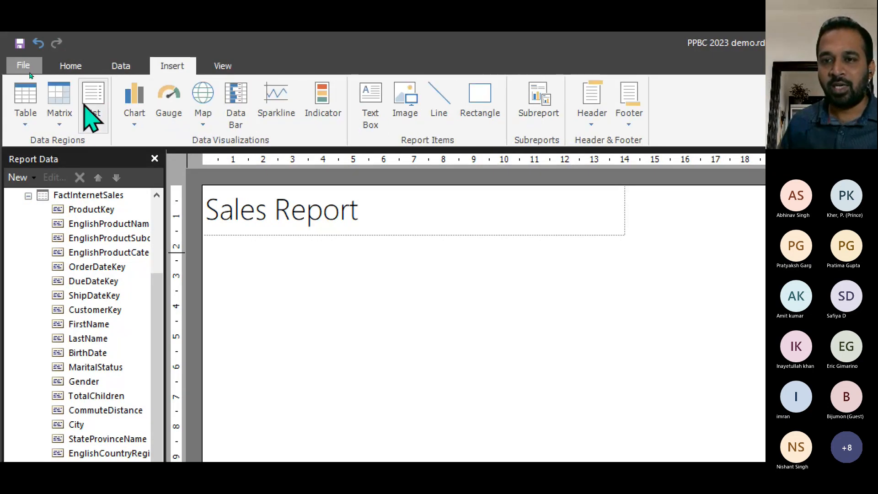
left_click(26, 126)
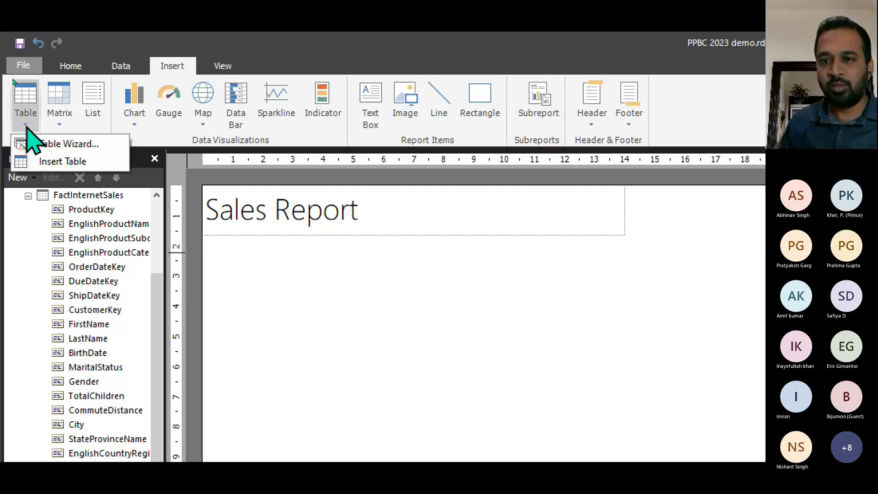
left_click(94, 165)
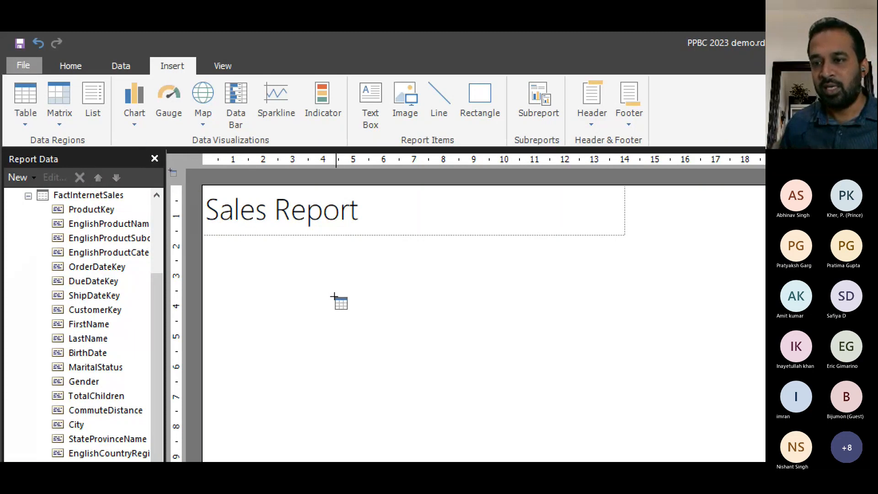
left_click_drag(280, 289, 508, 318)
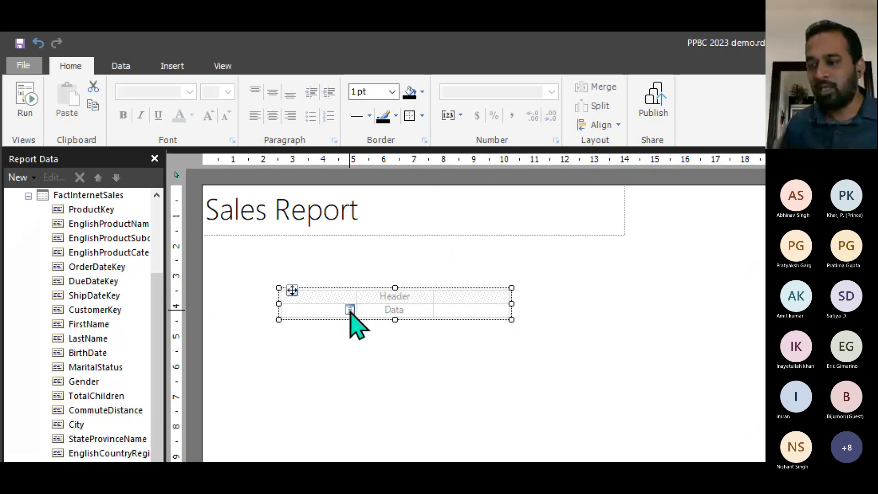
Fill the first data cell with EnglishProductCategoryName from FactInternetSales and make the table rows slightly taller.
left_click(350, 310)
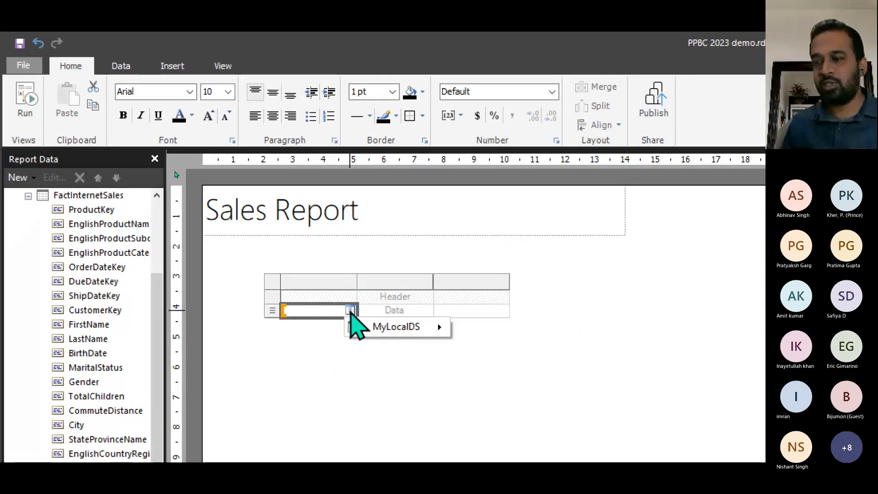
mouse_move(388, 326)
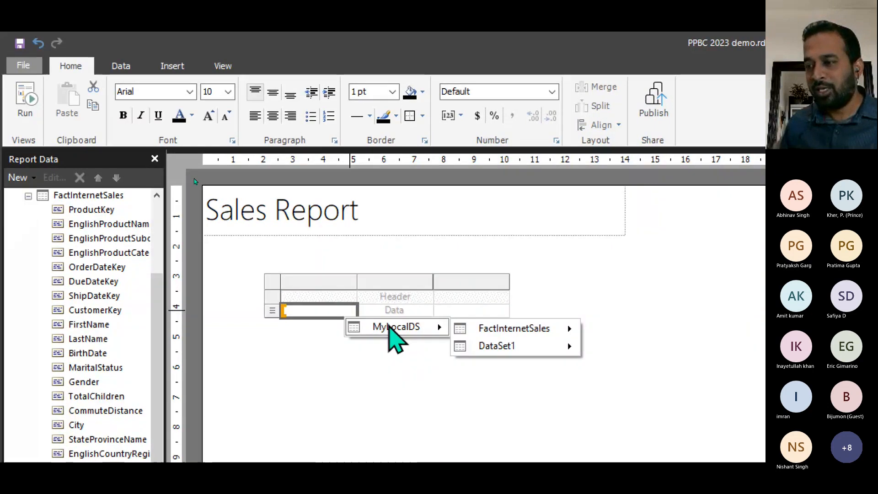
mouse_move(523, 325)
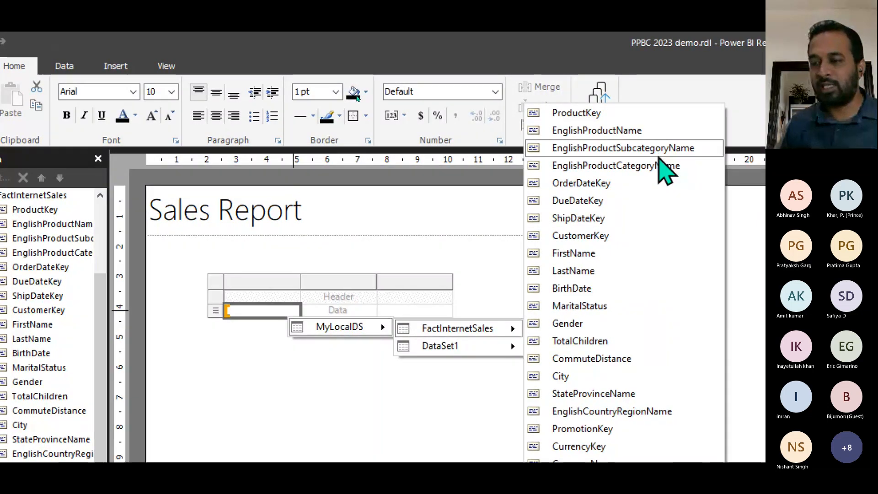
left_click(658, 165)
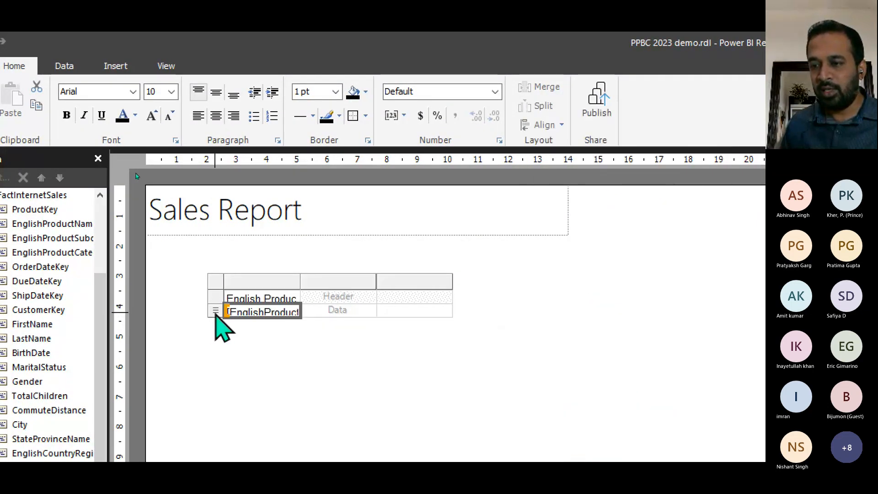
left_click(216, 313)
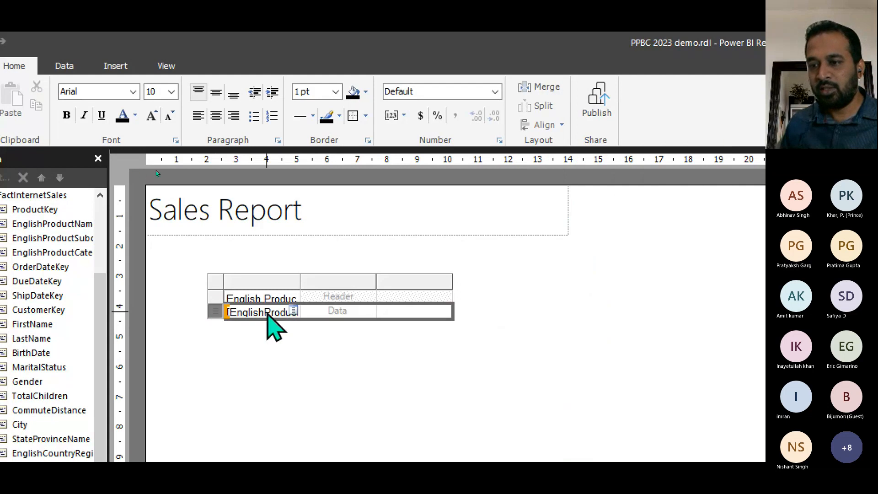
left_click_drag(212, 302, 210, 307)
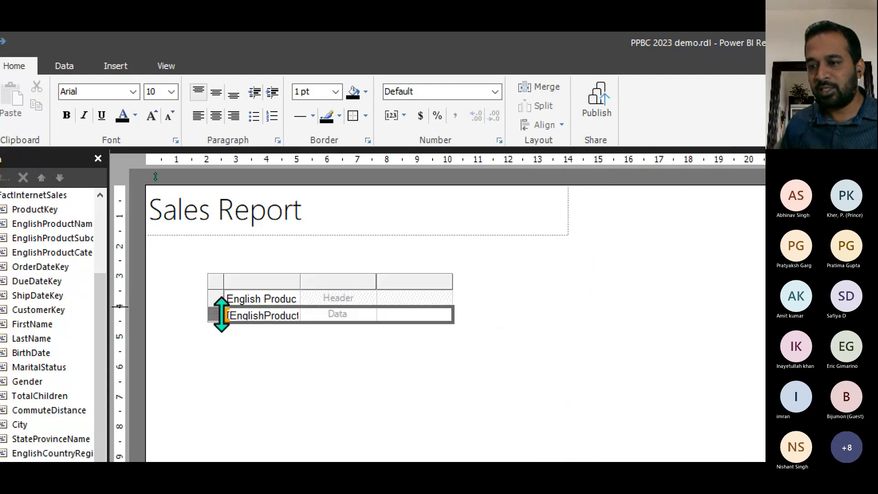
Fill the second data cell of the table with the SalesAmount field.
mouse_move(361, 320)
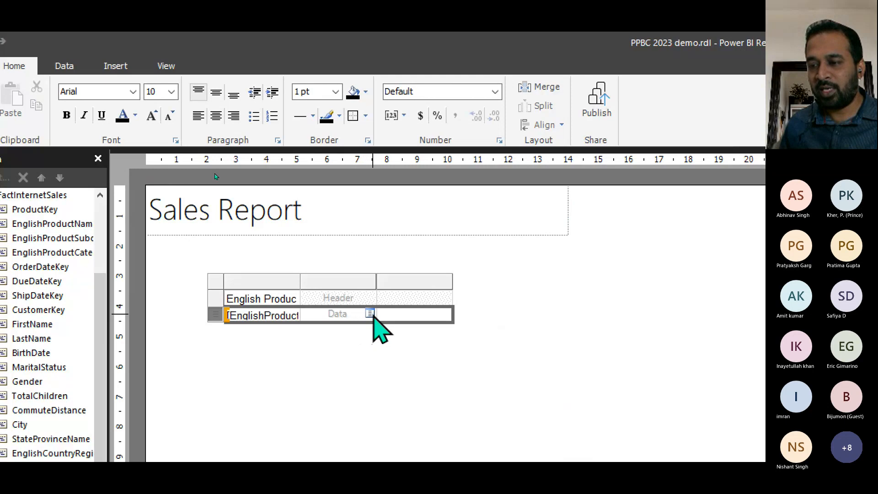
left_click(370, 314)
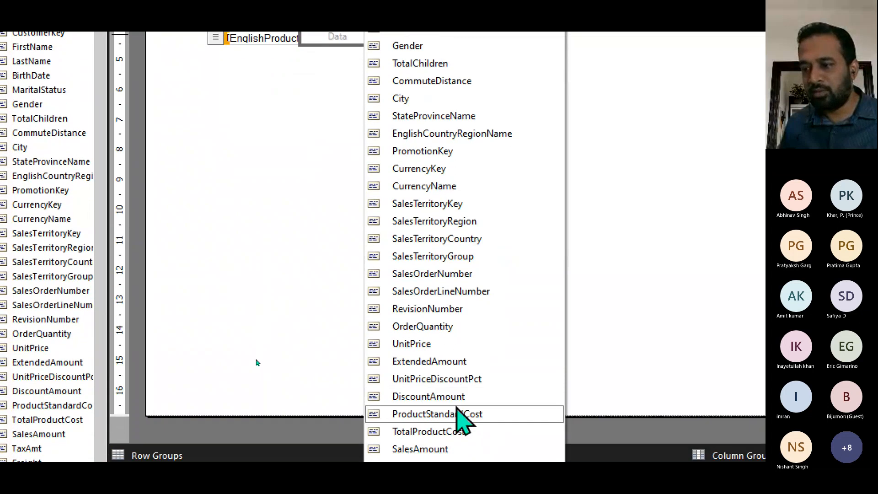
left_click(437, 409)
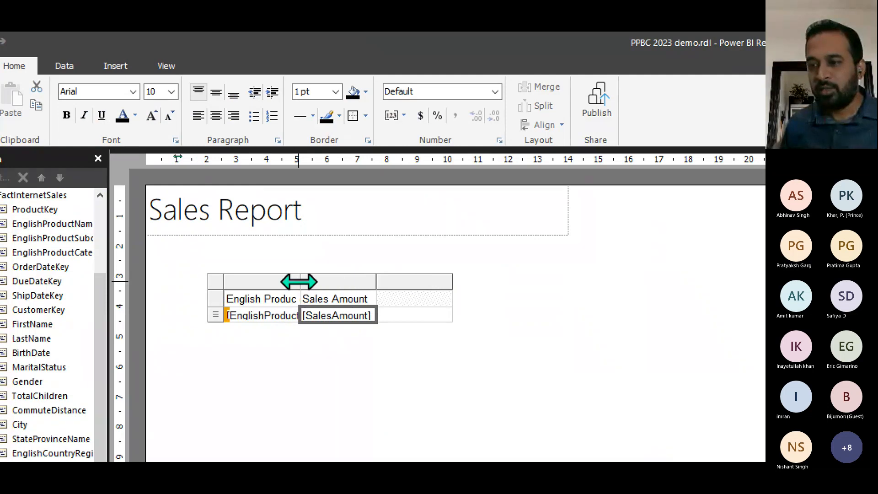
Widen the product category column to about 5.2 cm and fine-tune the data row's height.
left_click_drag(297, 281, 379, 291)
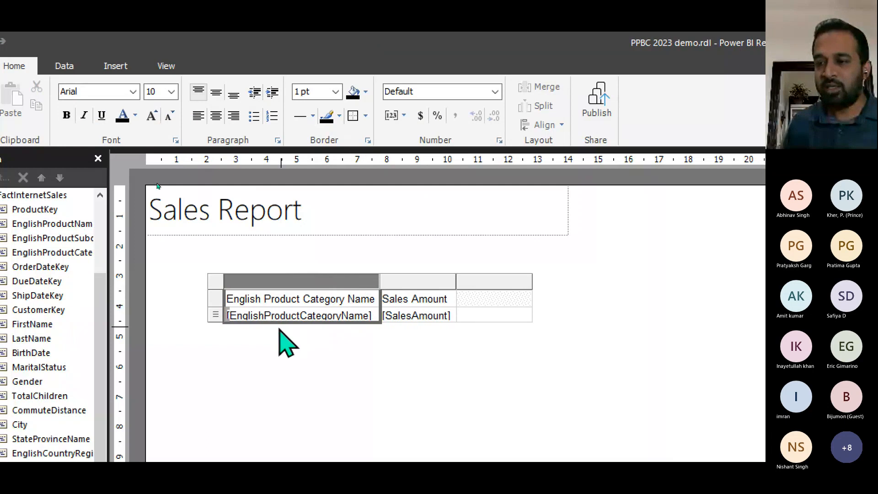
left_click(217, 320)
left_click_drag(220, 327, 220, 324)
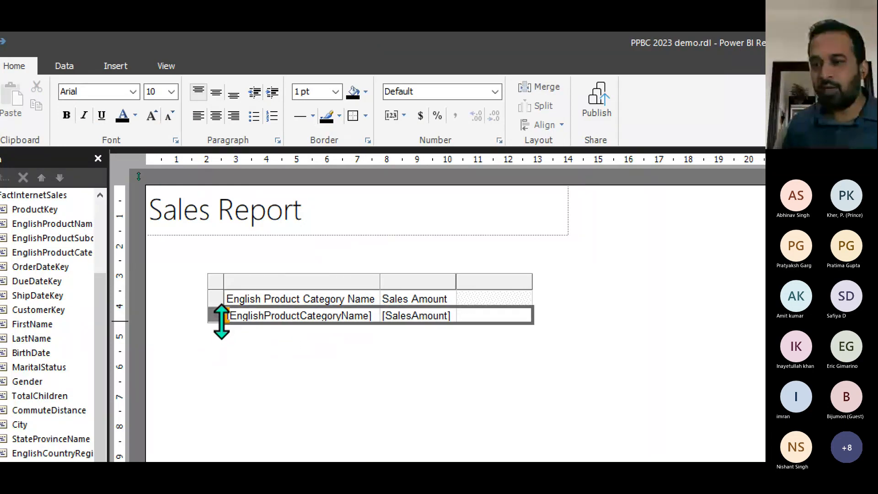
Rename the first column's header to Category Name.
double_click(316, 298)
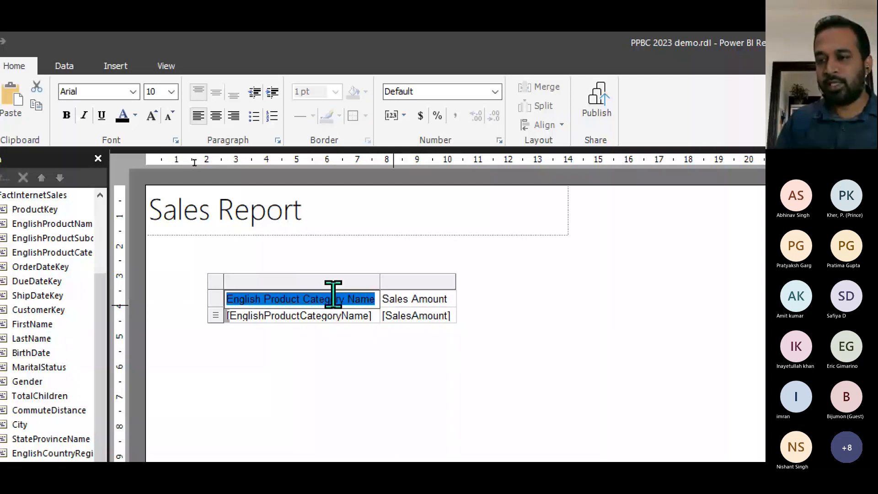
type("Category Name")
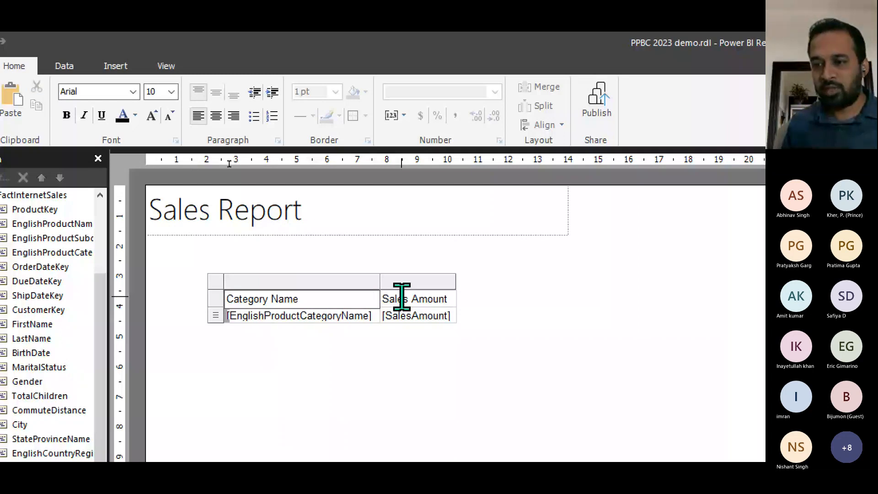
left_click(222, 295)
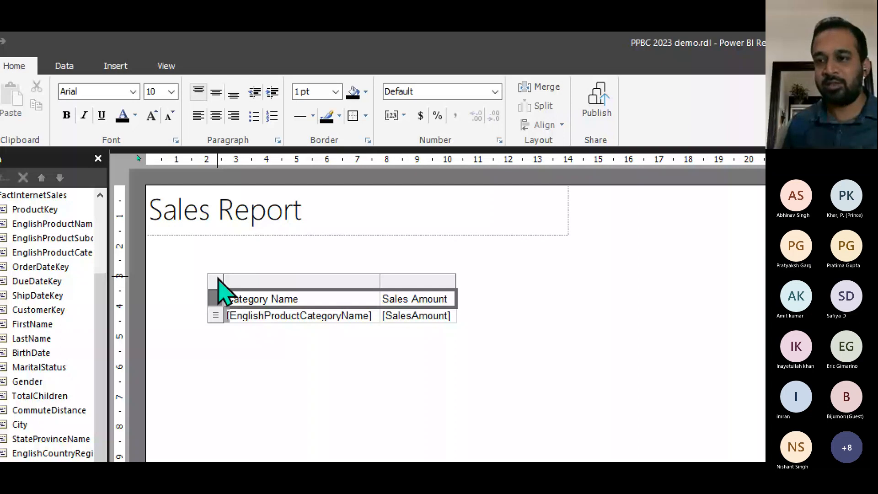
Move the whole table directly beneath the Sales Report title and set its font to Segoe UI.
left_click(218, 282)
left_click_drag(233, 293, 177, 255)
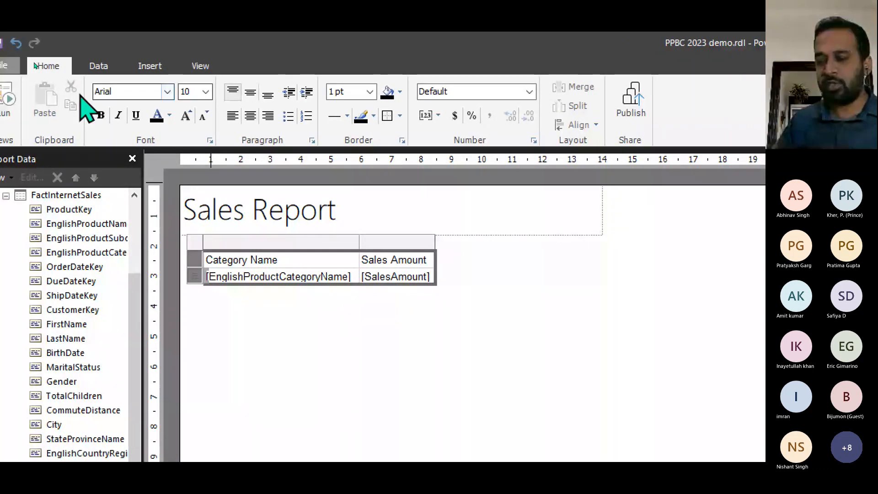
left_click(94, 92)
type("sego")
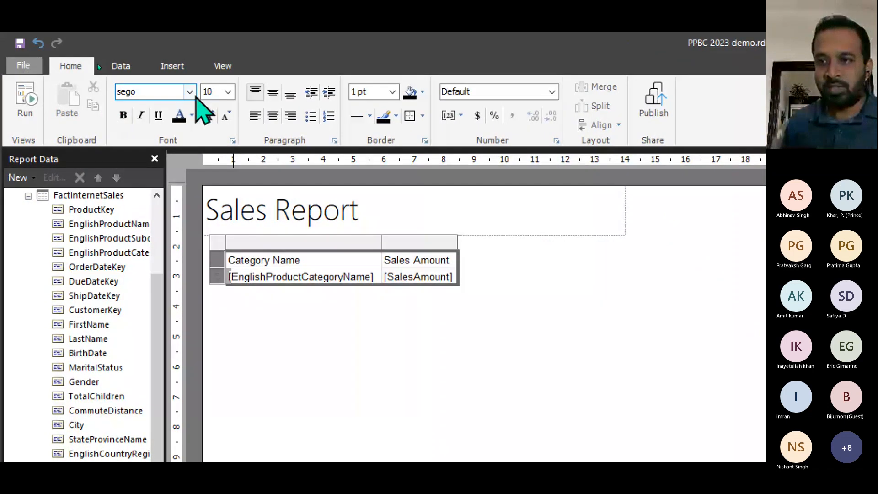
left_click(189, 92)
left_click(165, 139)
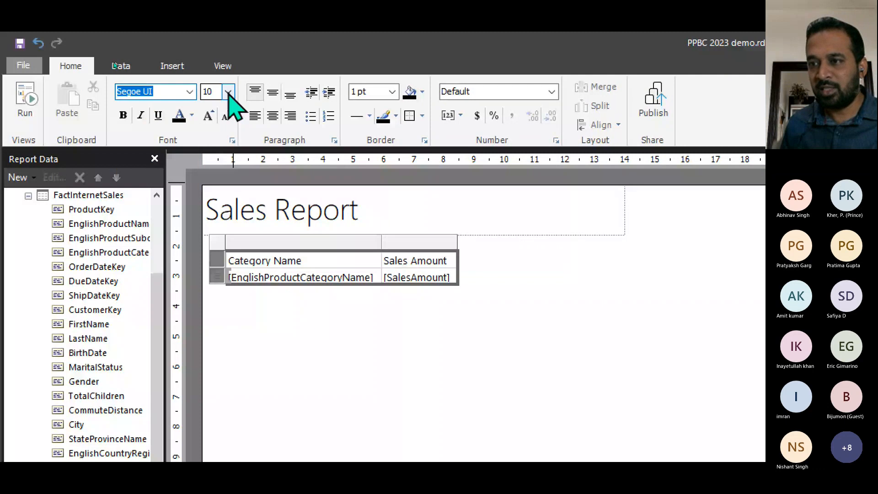
Right-align the Sales Amount column and apply the Number format to its values.
left_click(425, 243)
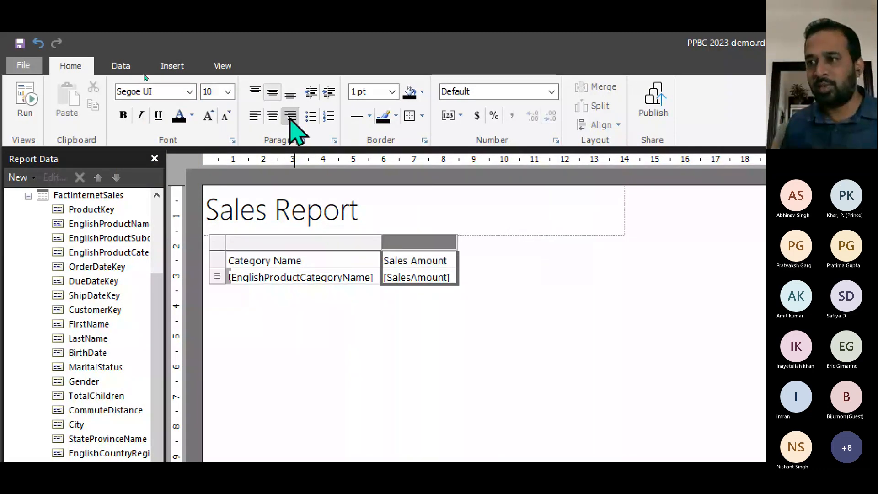
left_click(291, 116)
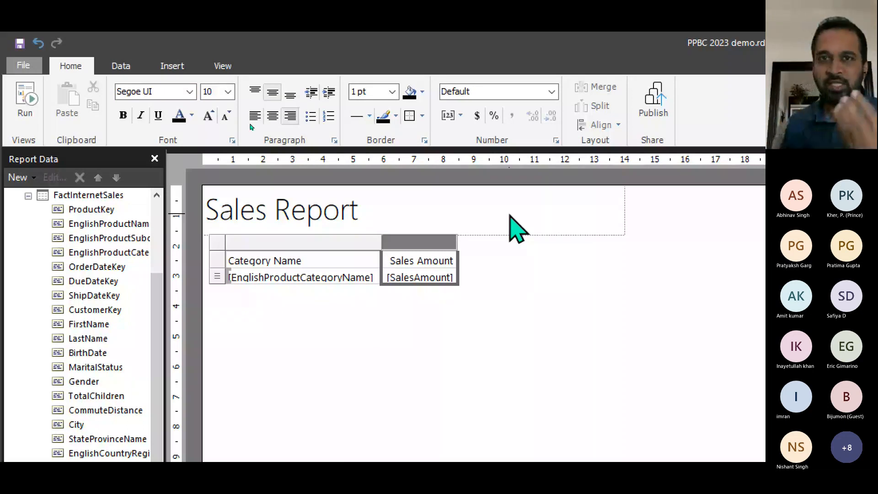
left_click(503, 91)
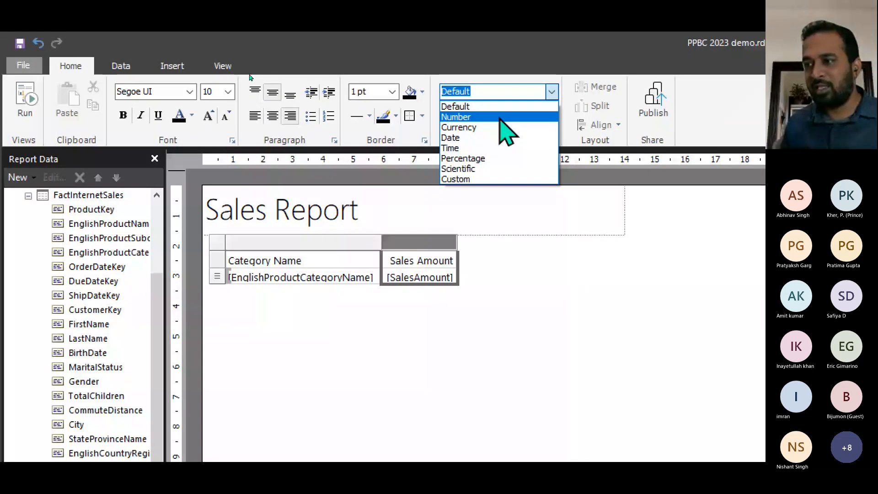
left_click(500, 117)
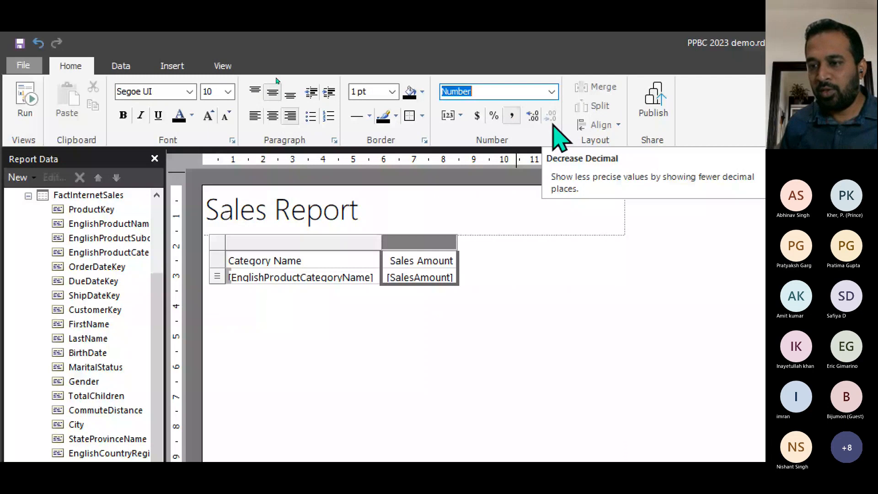
Fill the table's header row with light blue and add black borders around all cells of both rows.
left_click(217, 259)
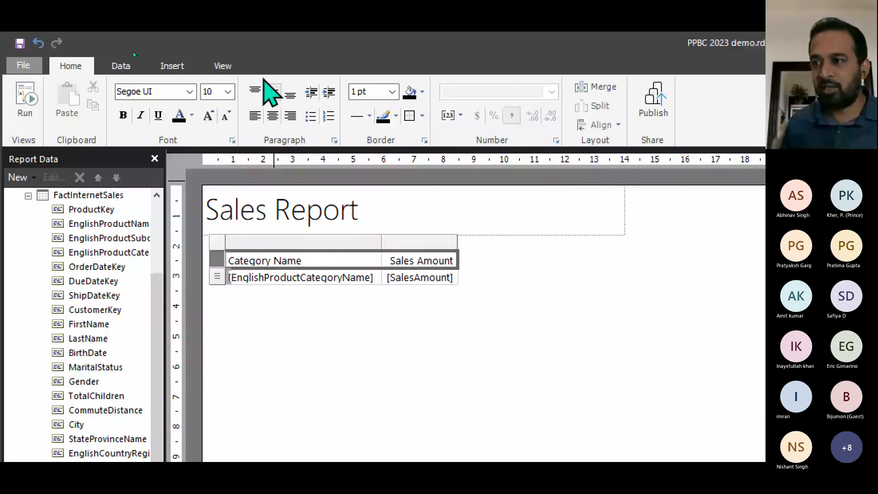
left_click(422, 91)
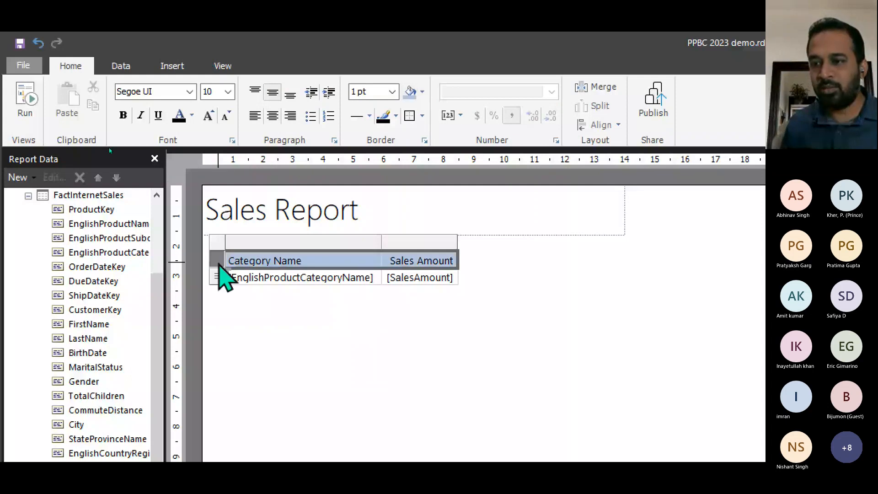
left_click_drag(219, 264, 218, 277)
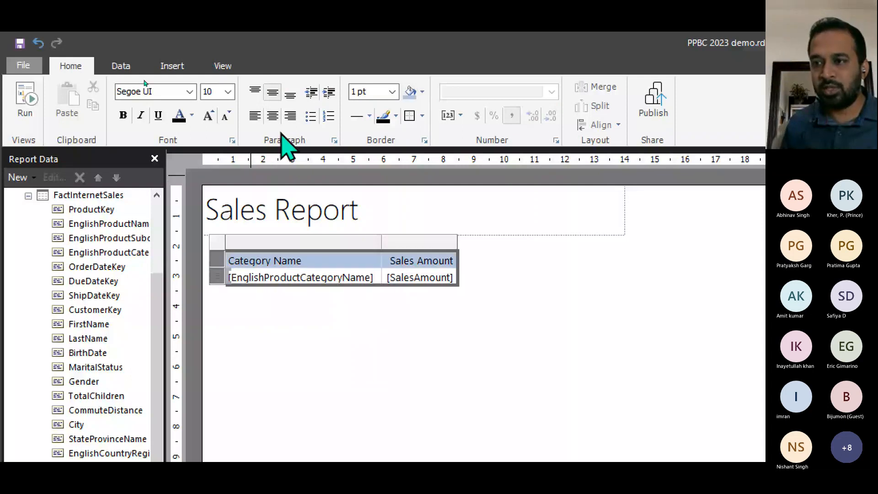
left_click(410, 117)
Make the table's header row slightly taller and its text bold.
left_click_drag(220, 269, 220, 273)
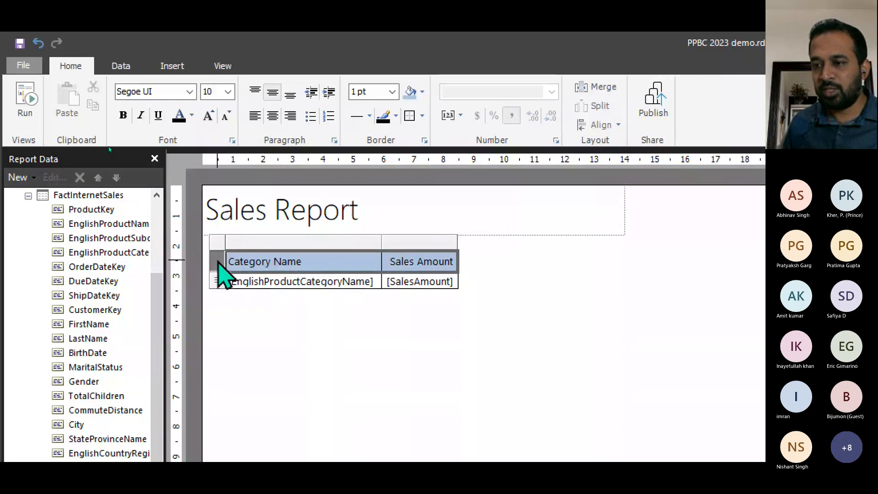
key("ctrl+b")
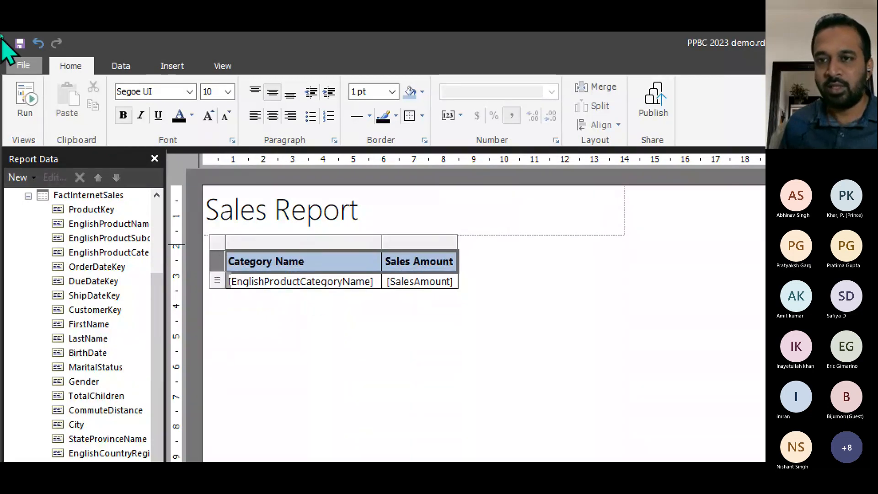
Save the report and run it to check the formatted table, ending back in design view.
left_click(19, 43)
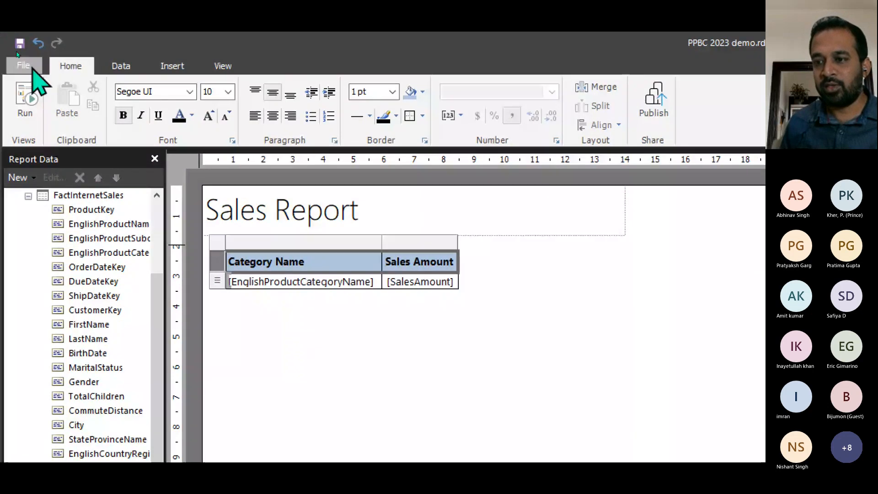
left_click(28, 96)
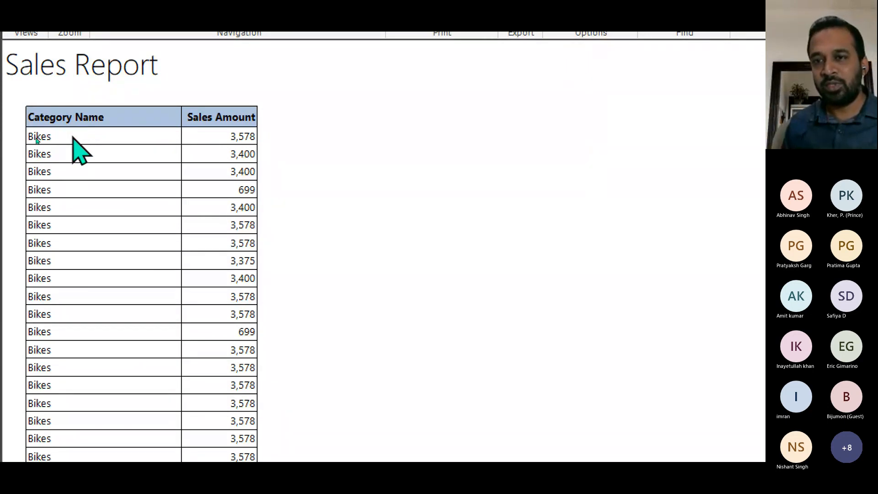
left_click(13, 66)
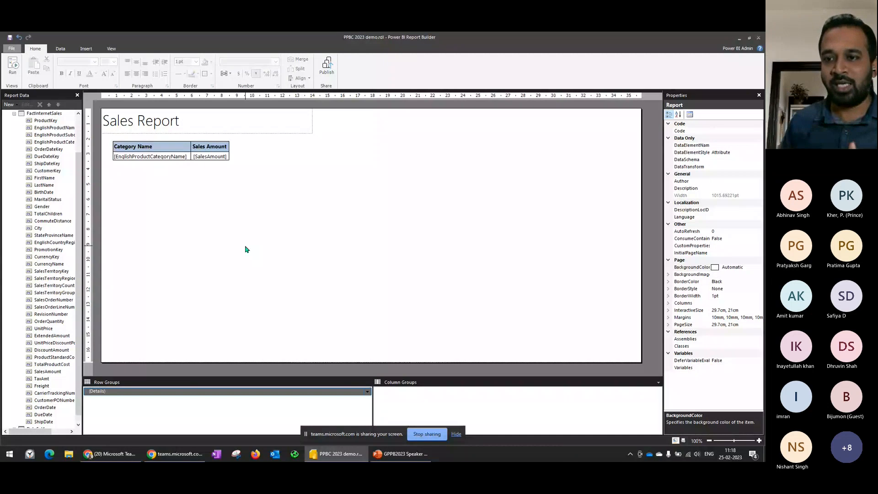
Add a parent row group by EnglishProductCategoryName without header or footer, and delete the original Category Name column.
left_click(173, 197)
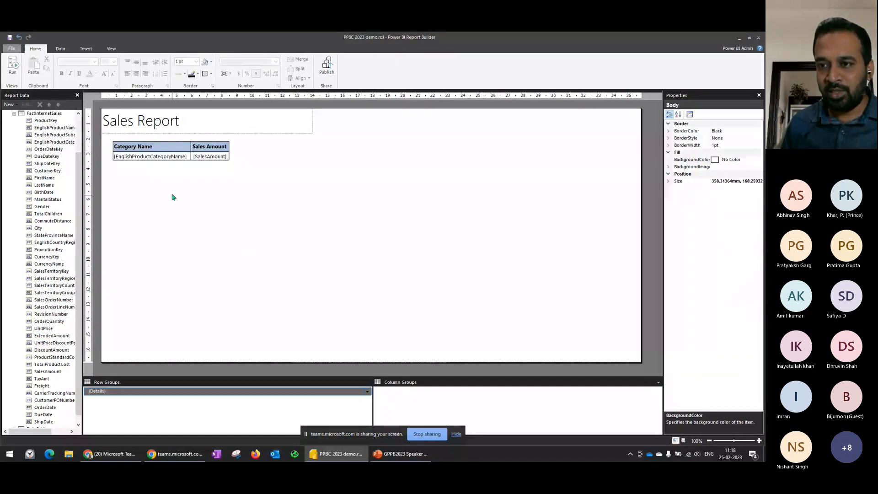
left_click(151, 156)
left_click(112, 141)
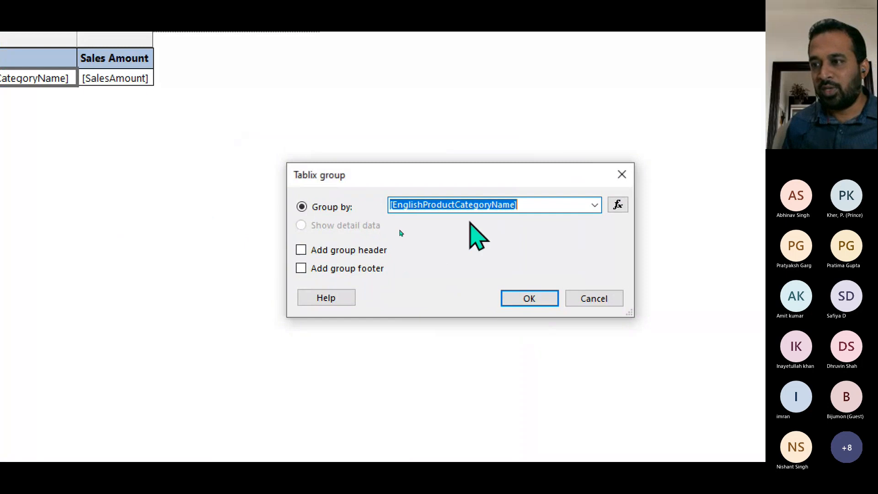
left_click(537, 295)
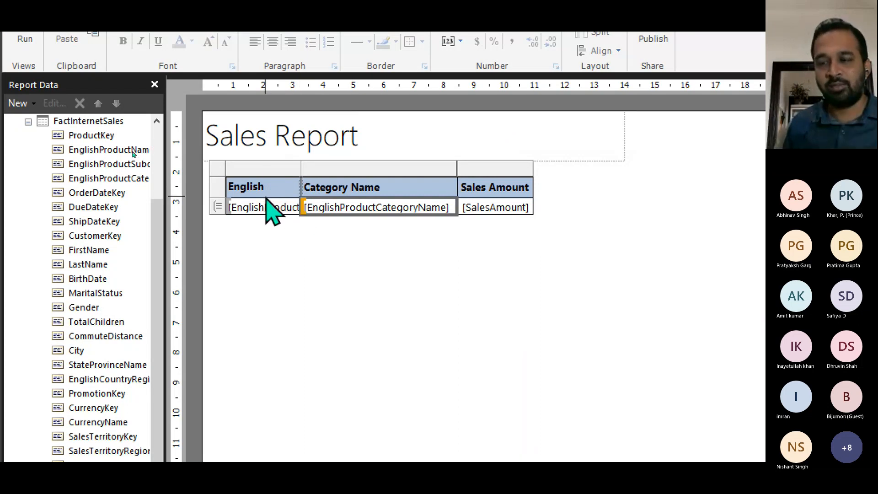
right_click(350, 171)
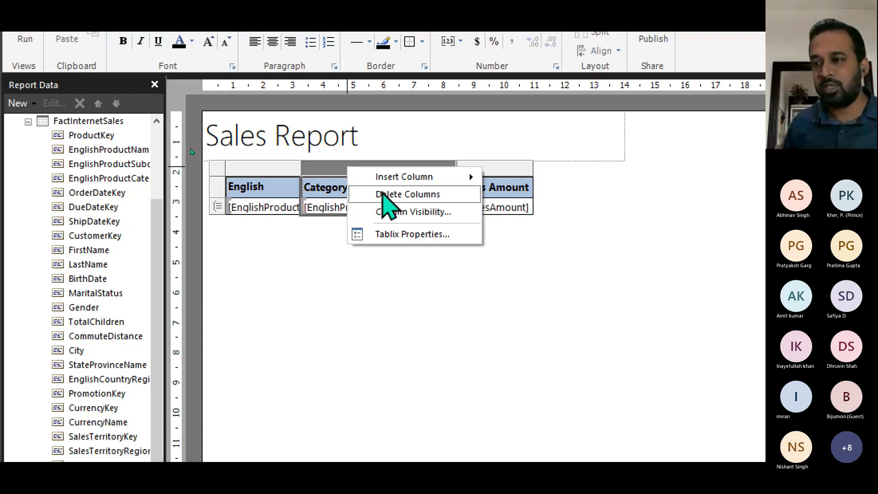
left_click(383, 193)
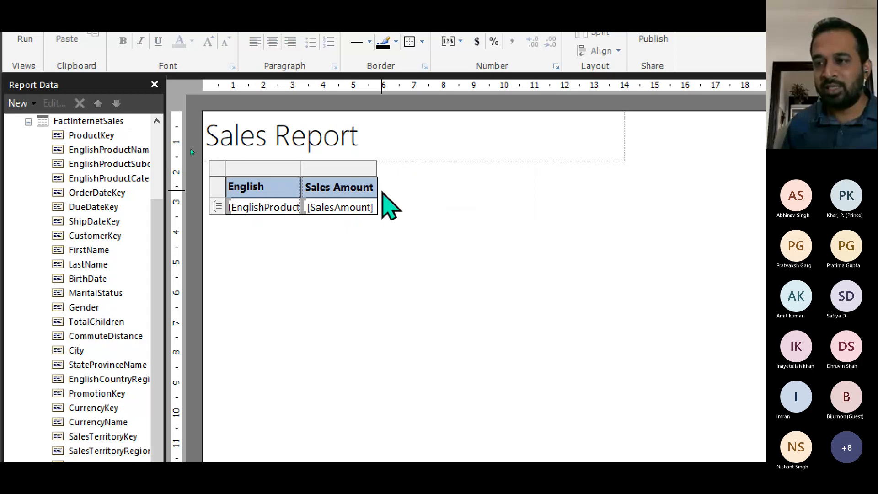
Shorten the group column's header to Category Name and widen that column to about 3.2 cm.
left_click(261, 186)
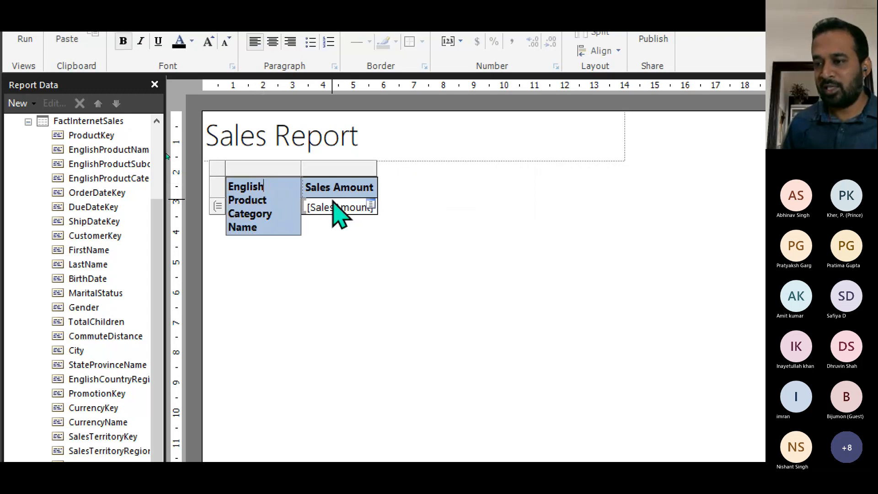
key("Home")
key("shift+End")
key("Delete")
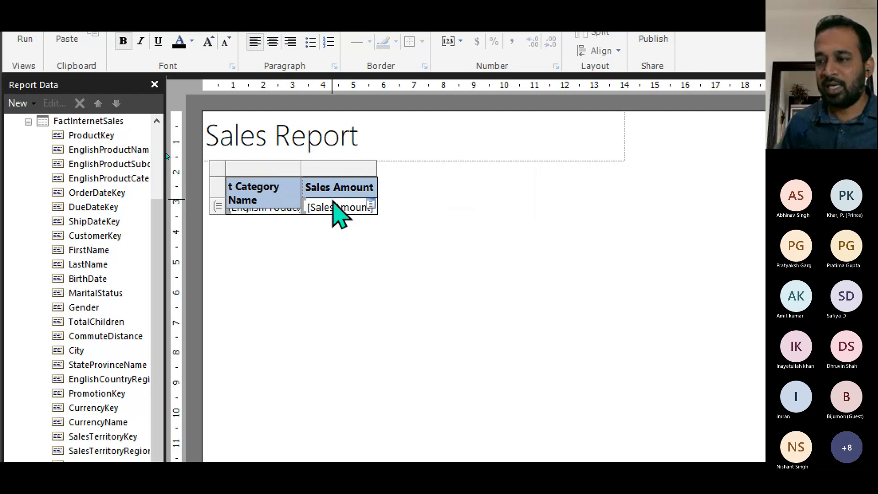
key("ctrl+Delete")
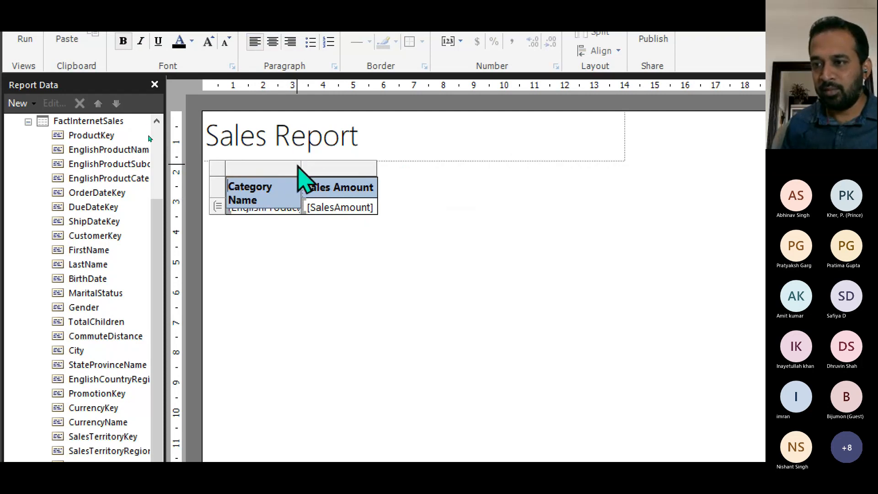
left_click(309, 169)
left_click_drag(309, 169, 323, 169)
left_click(392, 280)
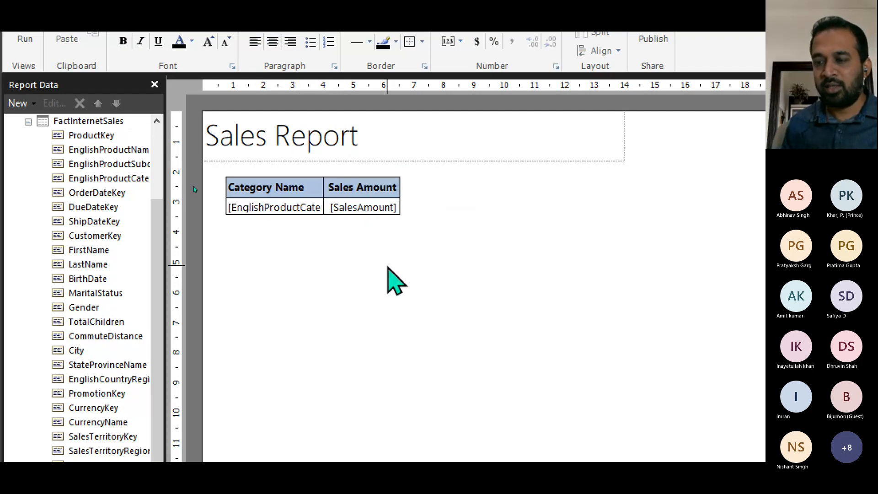
Run the report to check how the sales amounts are grouped by category, ending back in design view.
left_click(354, 213)
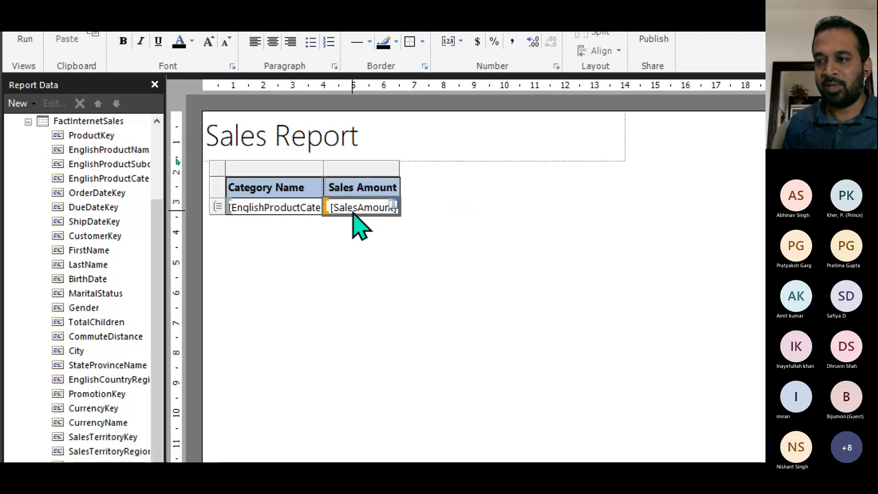
right_click(353, 214)
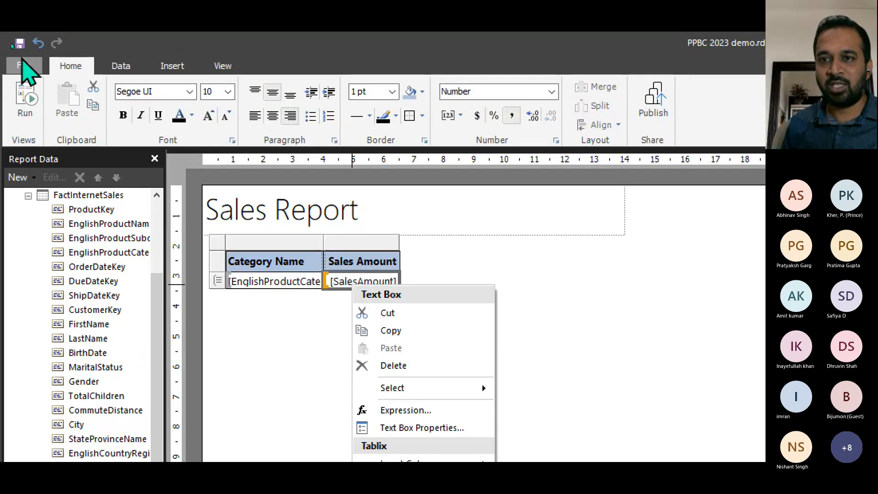
left_click(25, 87)
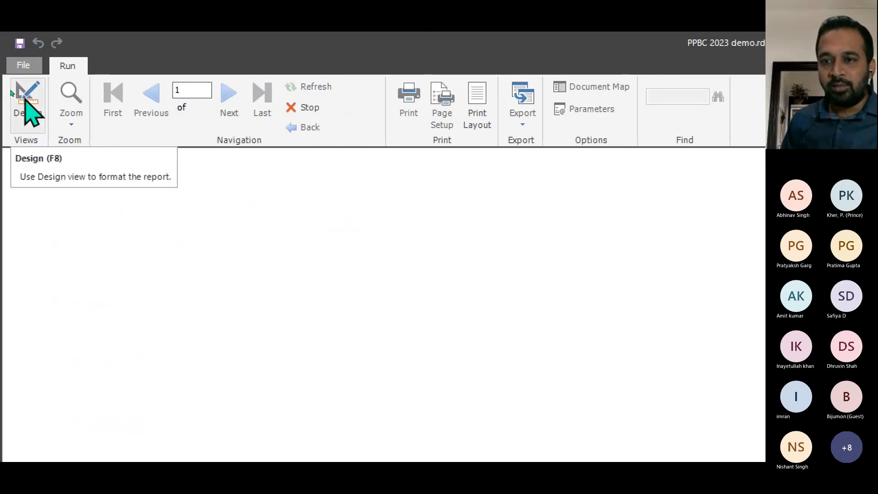
left_click(27, 103)
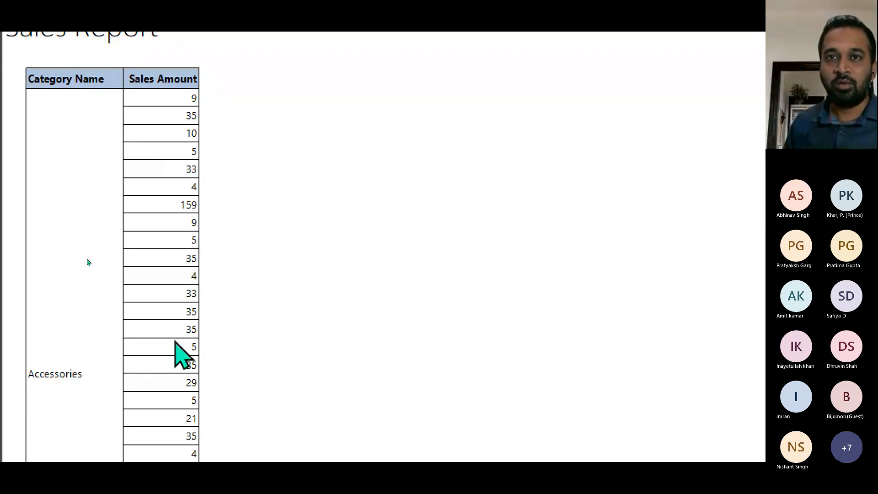
key("Escape")
left_click(14, 67)
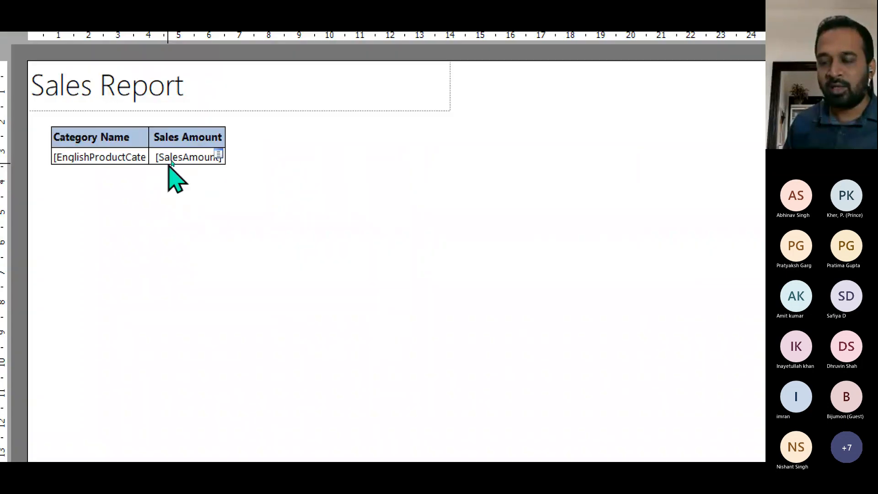
right_click(172, 158)
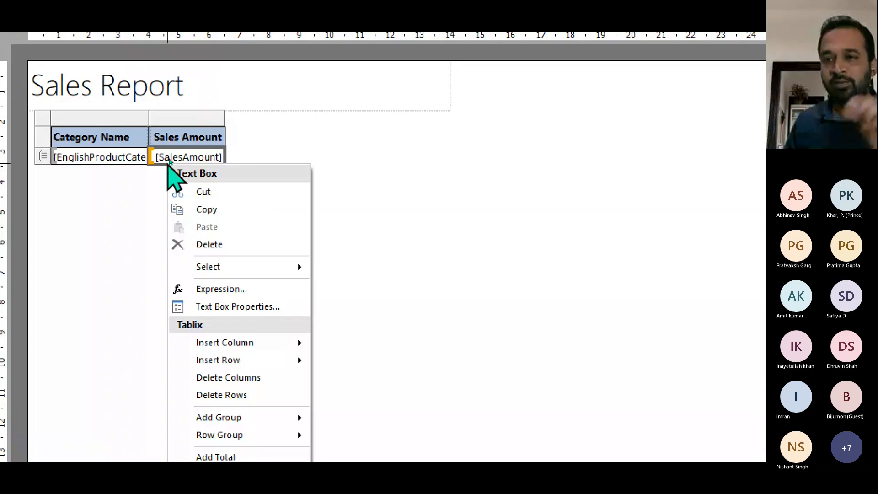
left_click(25, 149)
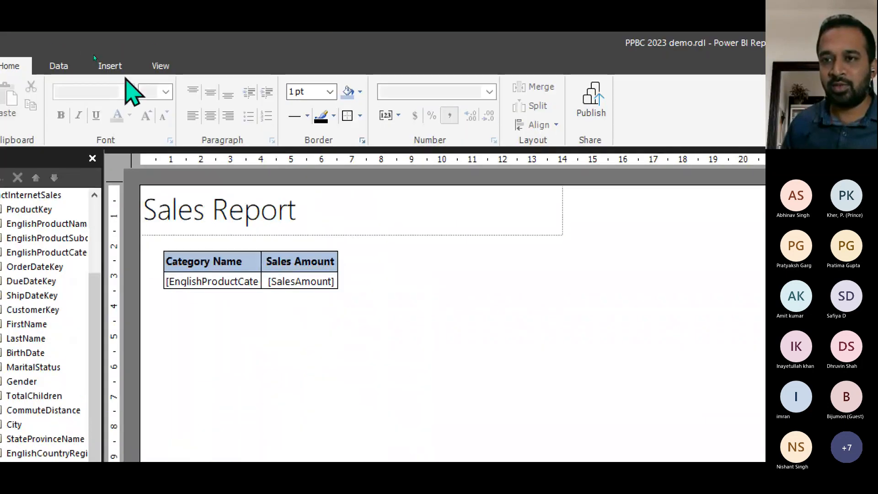
Insert a new empty three-column table about 7.5 cm wide beneath the existing sales table.
left_click(110, 65)
left_click(25, 109)
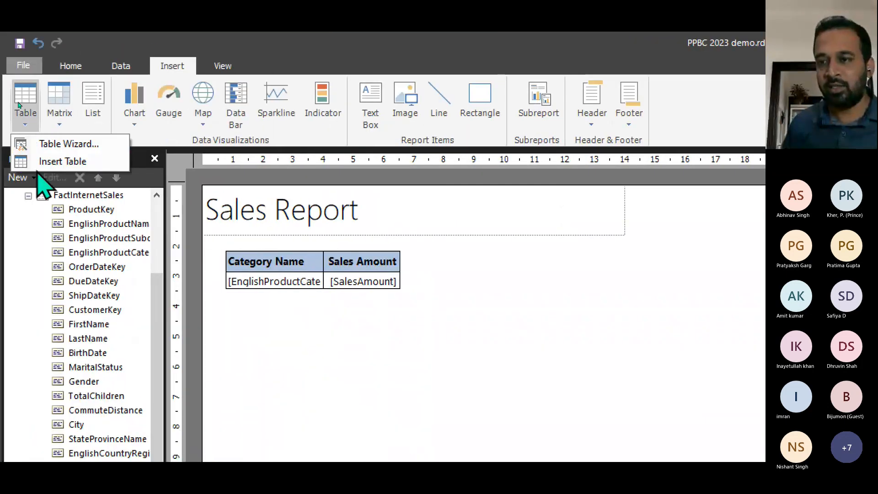
left_click(63, 161)
left_click_drag(268, 327, 490, 368)
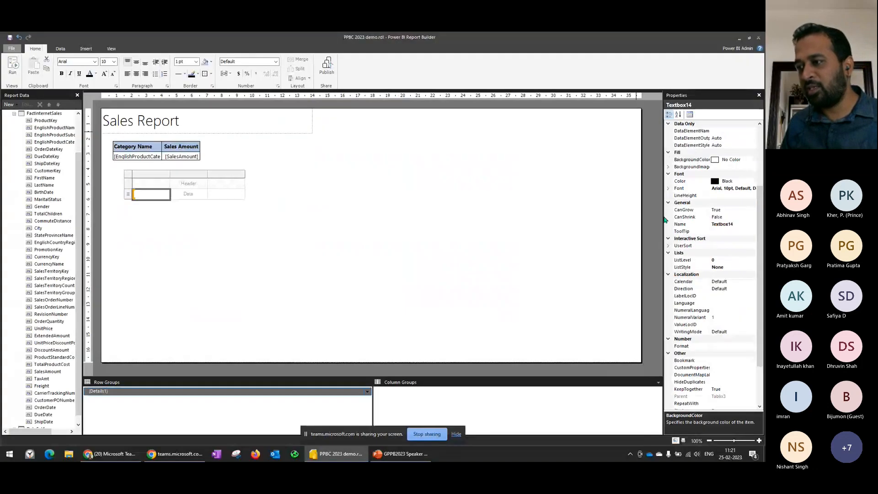
Widen the properties area slightly and examine the text box properties of the new table's third data cell.
left_click_drag(663, 220, 652, 219)
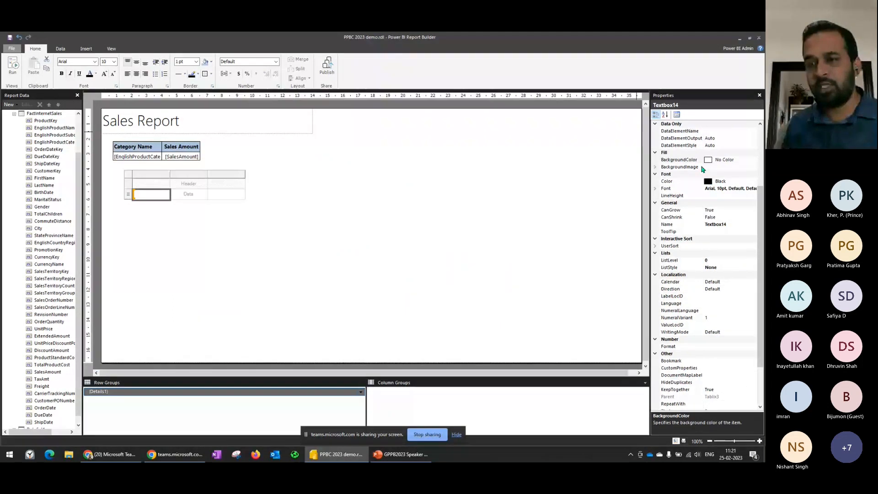
mouse_move(164, 199)
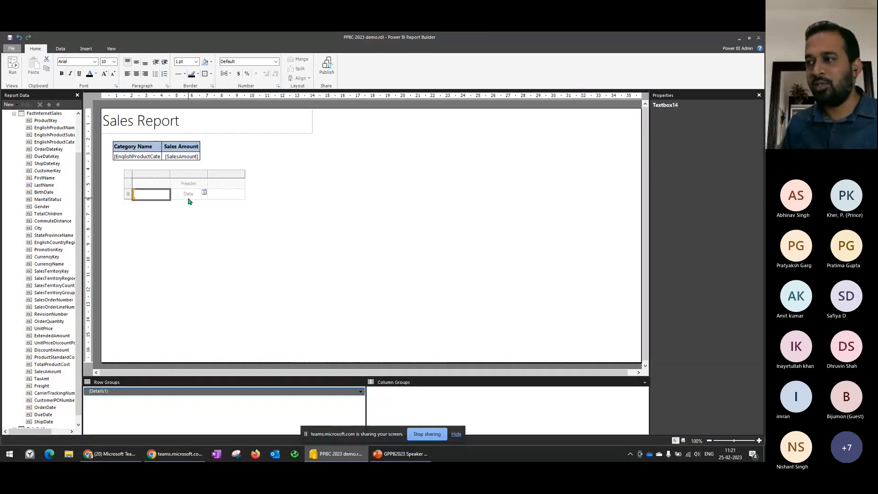
left_click(189, 198)
left_click(213, 196)
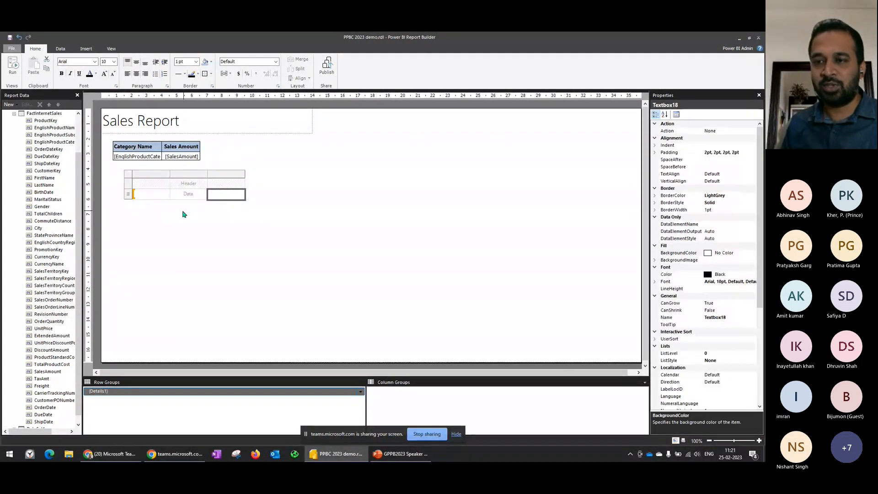
mouse_move(140, 193)
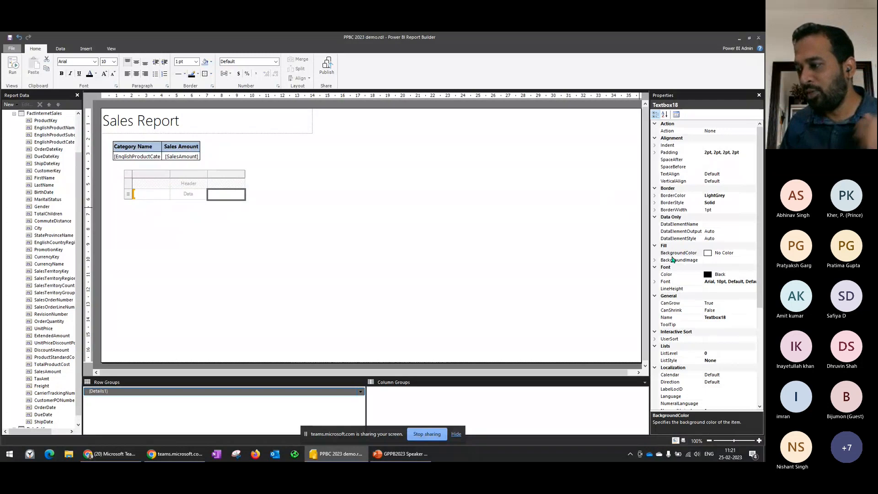
scroll(721, 259, "down", 7)
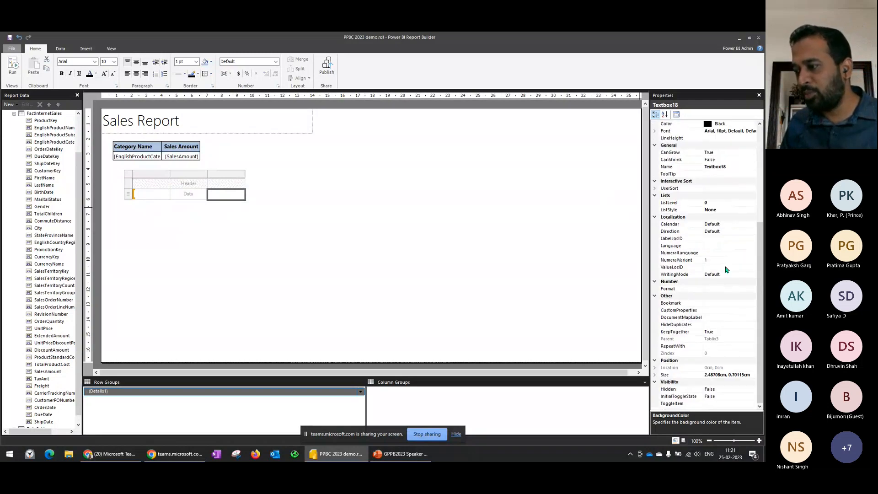
Delete the empty three-column table beneath the sales table.
scroll(740, 325, "up", 7)
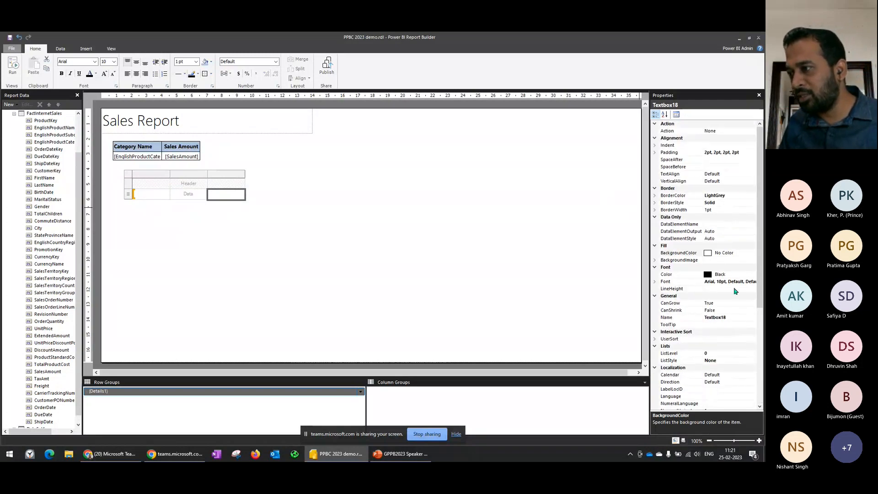
left_click(728, 319)
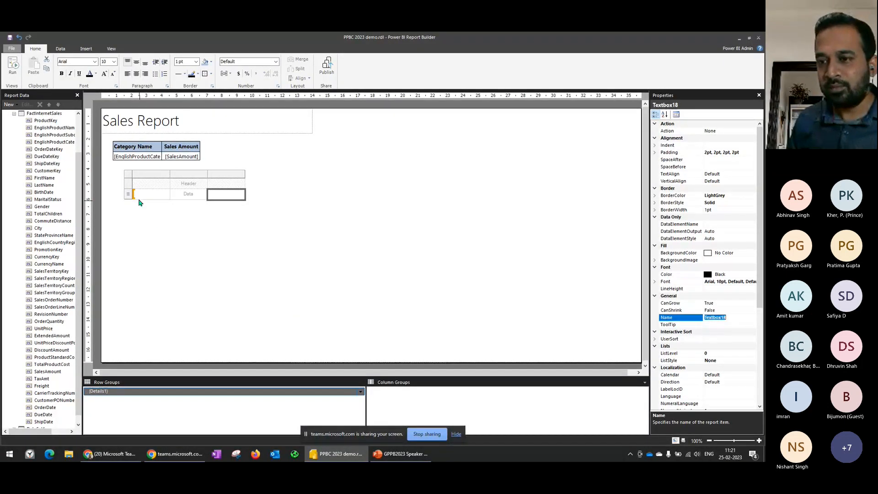
left_click(124, 177)
key("Delete")
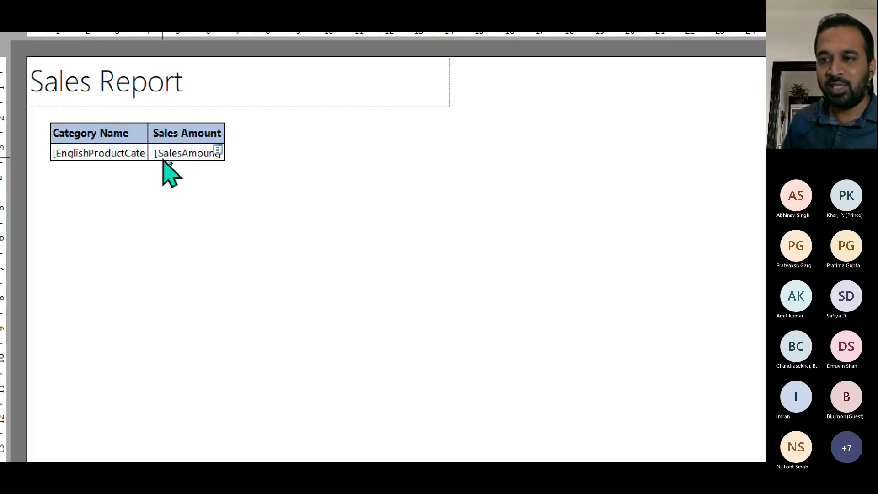
Change the value expression of the Sales Amount data cell to =Sum(Fields!SalesAmount.Value).
right_click(169, 159)
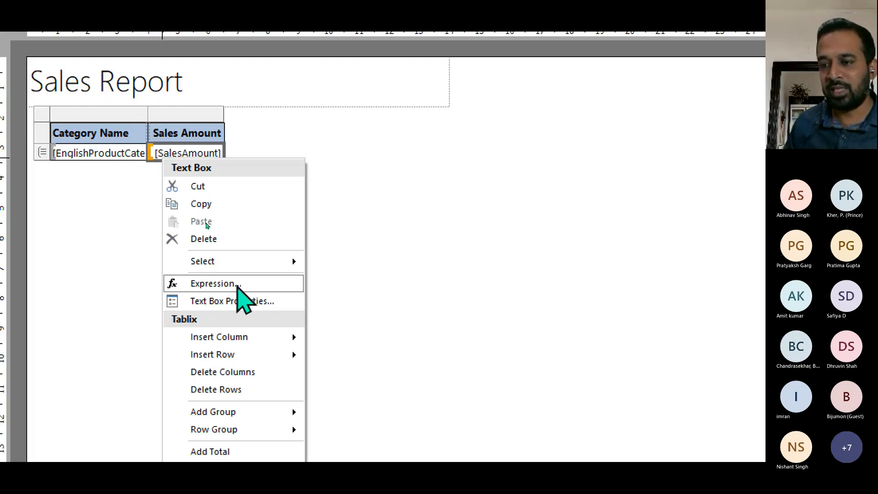
left_click(237, 285)
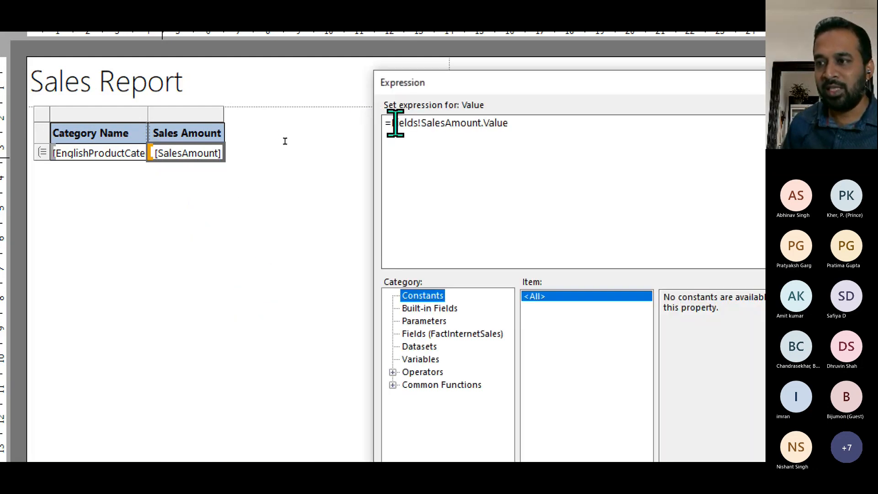
left_click_drag(393, 123, 420, 122)
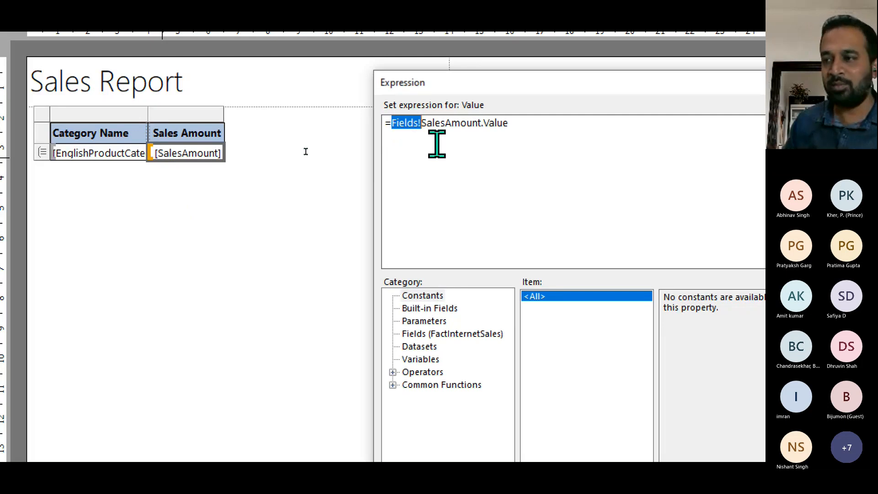
left_click(424, 124)
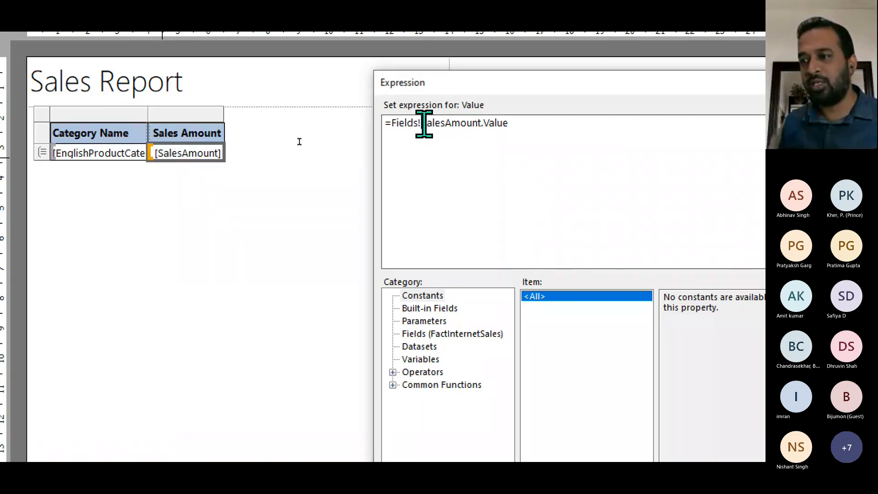
double_click(478, 123)
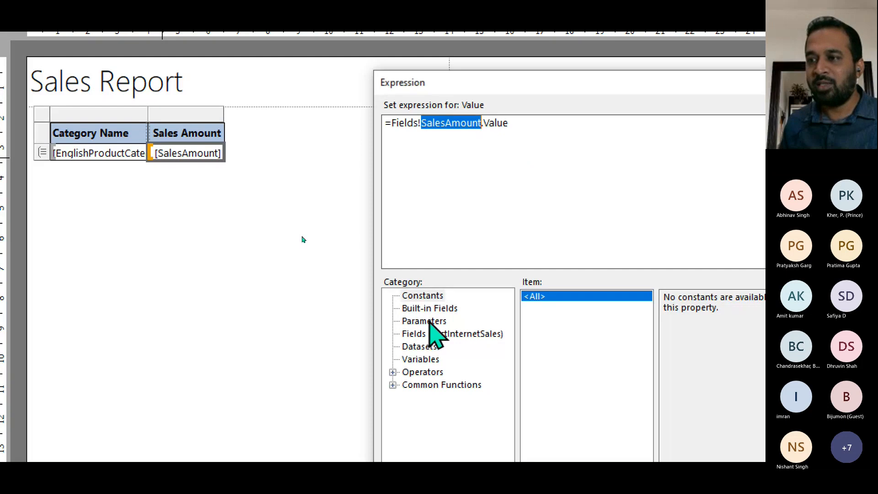
left_click_drag(421, 122, 391, 123)
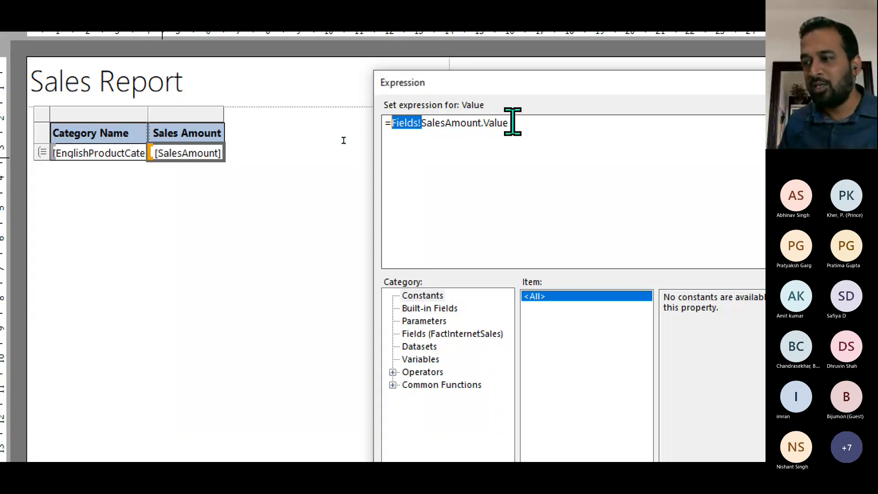
key("Left")
type("Sum(")
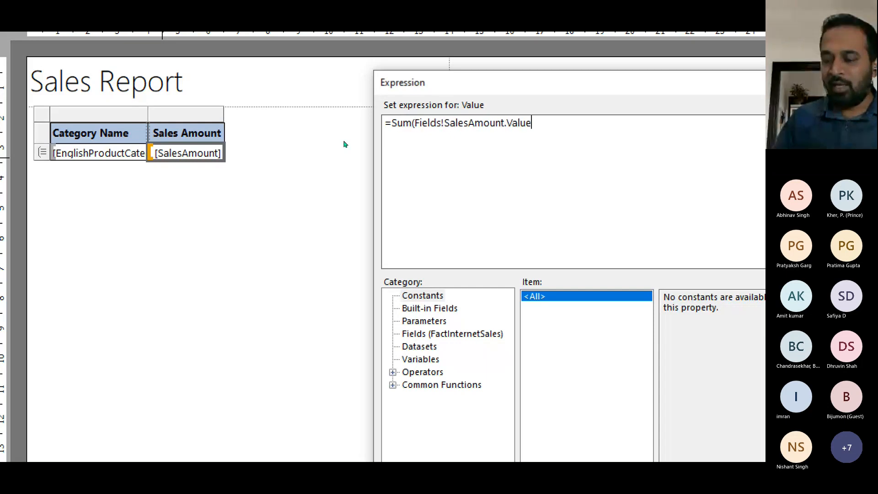
key("End")
type(")")
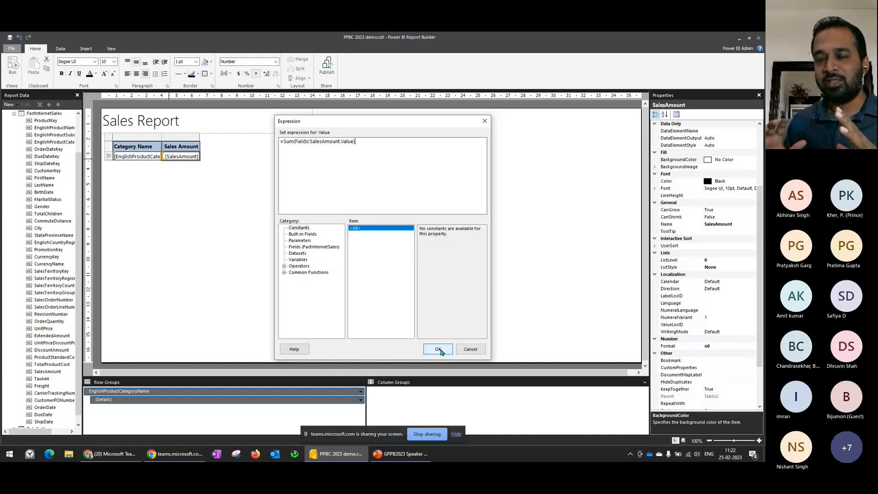
left_click(438, 349)
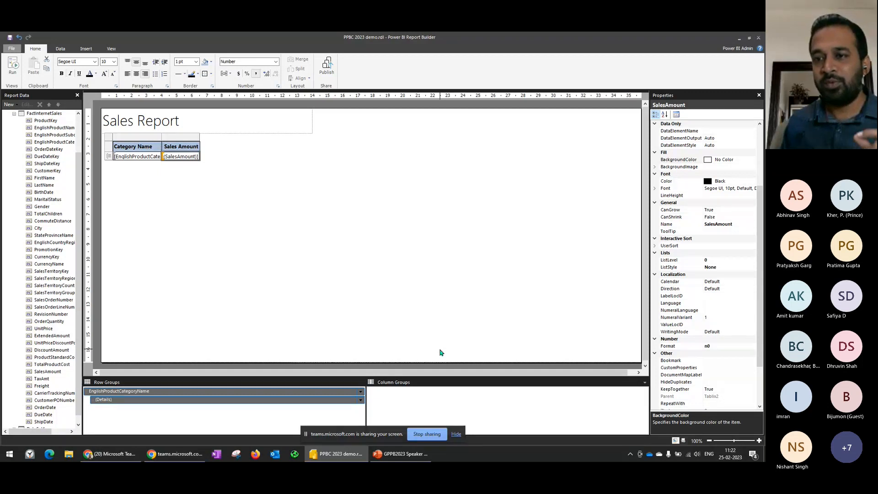
Run the report to check how the Sum expression affects the sales amounts, ending back in design view.
left_click(201, 174)
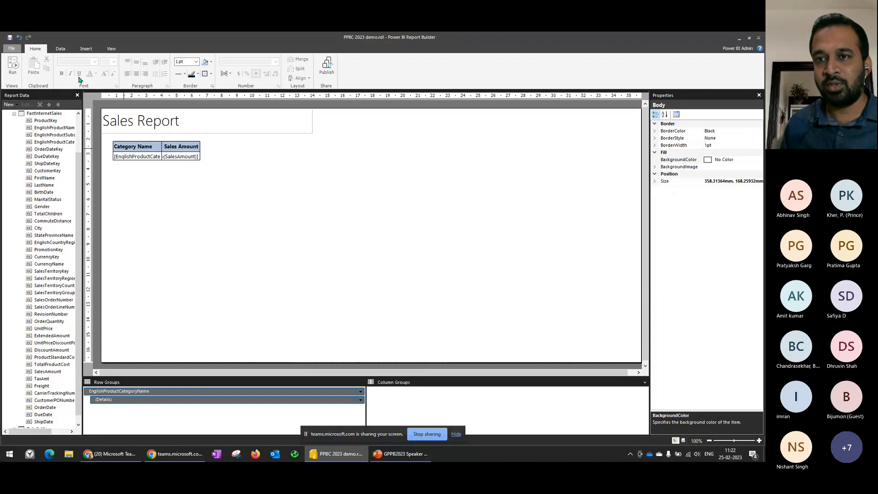
left_click(12, 67)
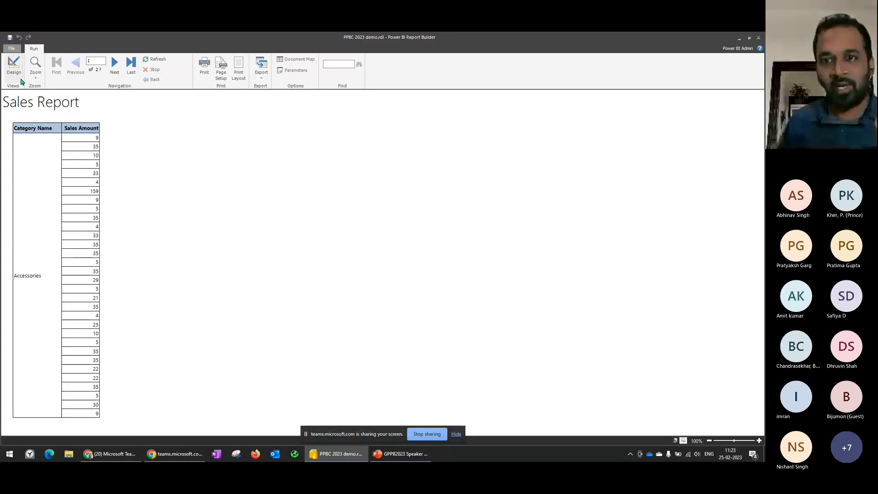
left_click(13, 66)
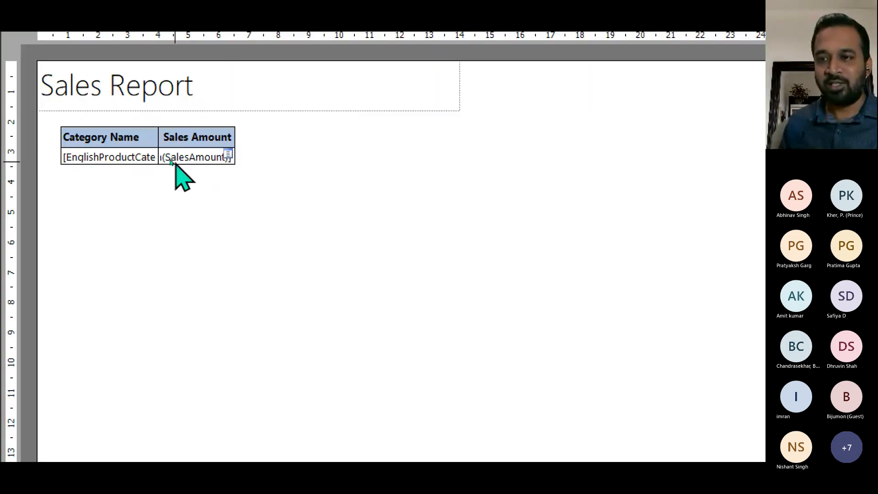
Add a total for the Sales Amount data cell, giving each product category its own subtotal row.
left_click(169, 159)
left_click(145, 159)
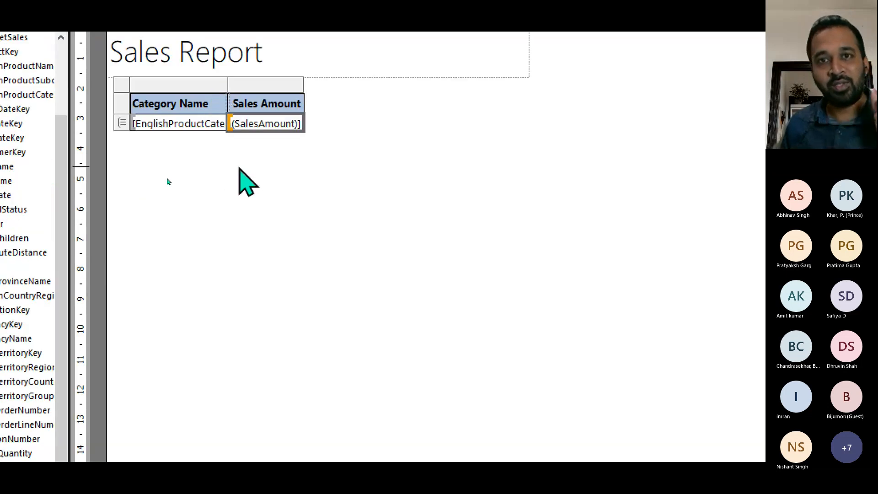
right_click(280, 125)
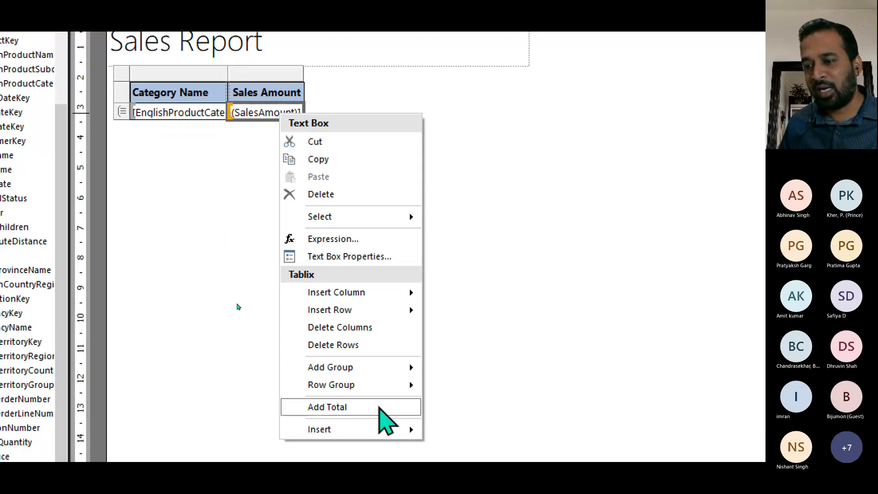
left_click(379, 408)
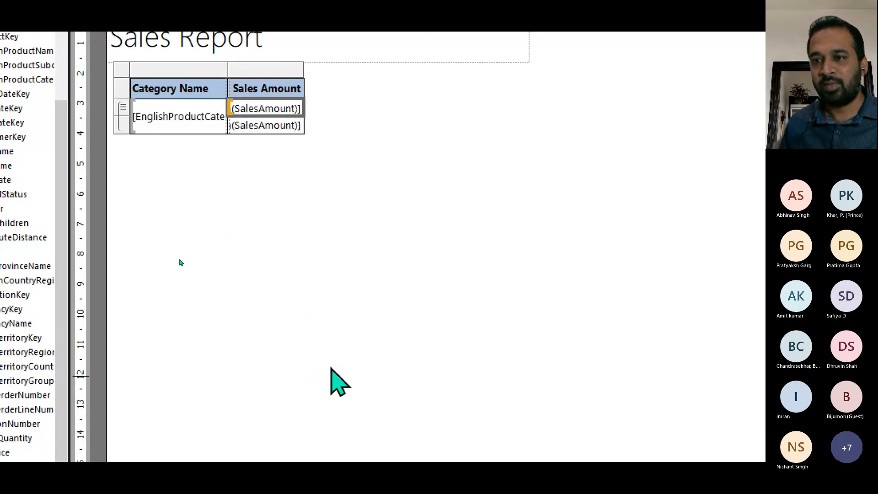
left_click(299, 143)
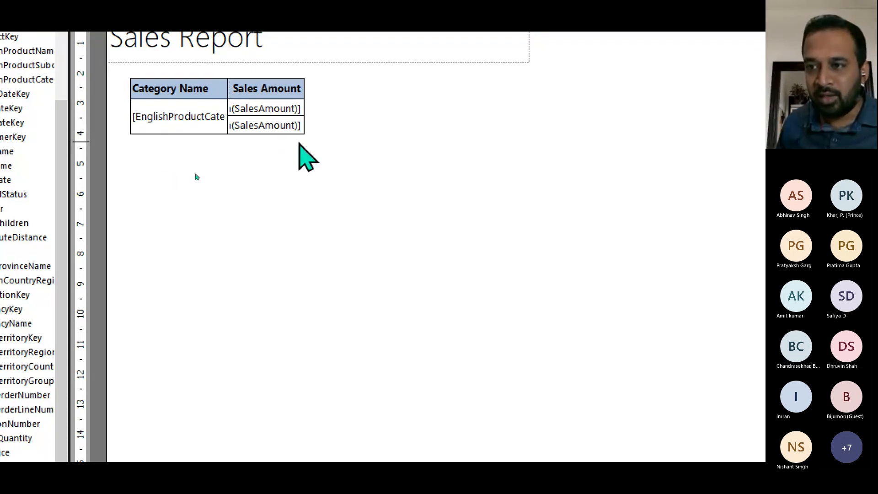
Add a grand total row beneath the category group, based on the category's Sales Amount subtotal cell.
left_click(172, 120)
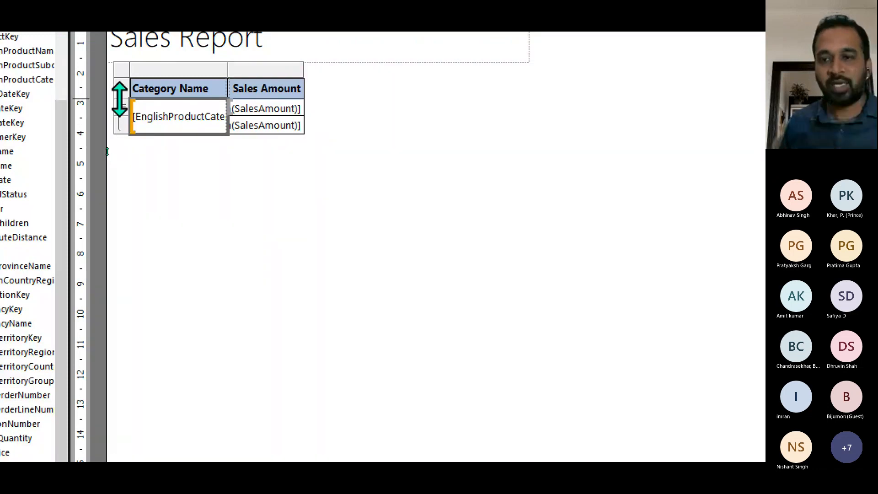
right_click(267, 130)
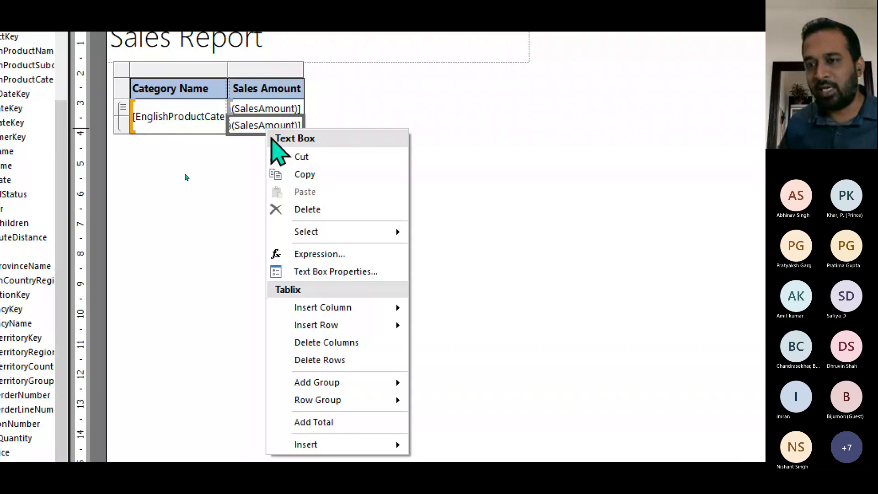
left_click(314, 403)
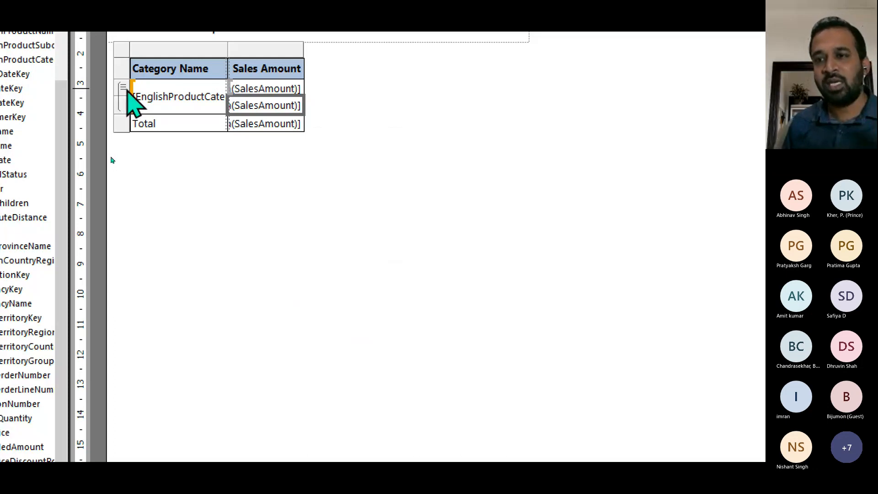
scroll(128, 90, "up", 2)
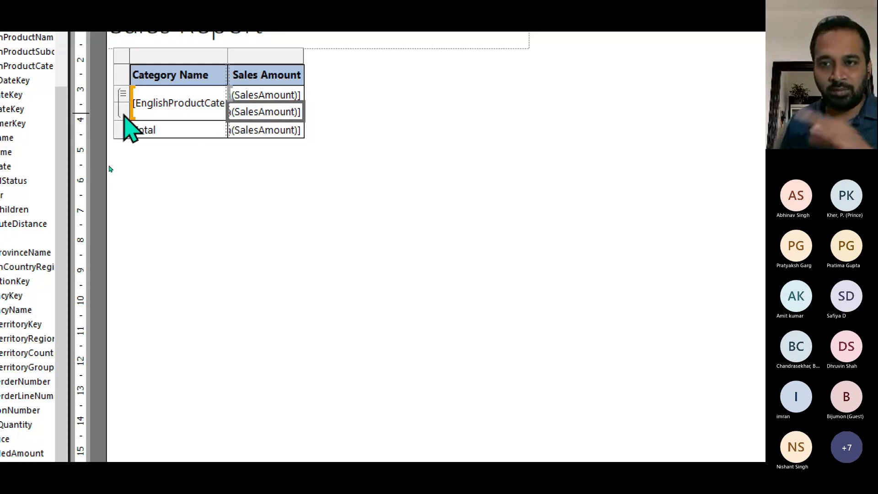
Make the whole Total row bold and widen the Sales Amount column to about 3.7 cm.
left_click(122, 132)
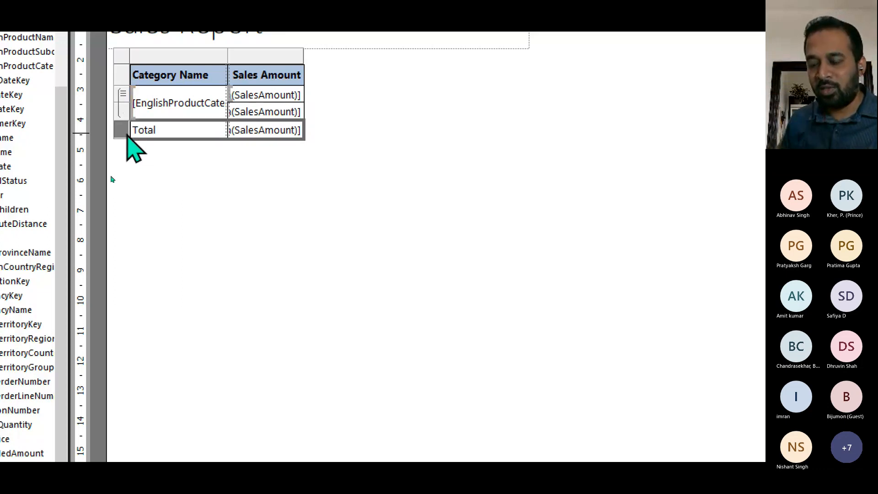
key("ctrl+b")
scroll(257, 126, "up", 1)
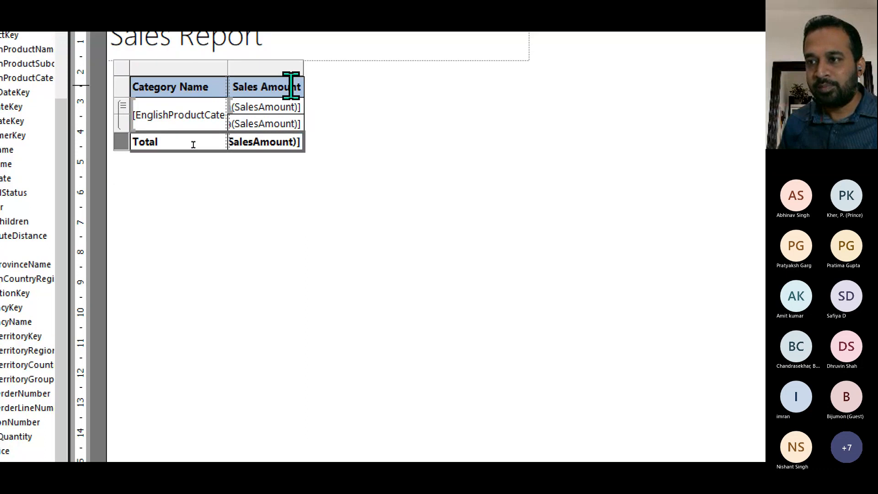
left_click(301, 84)
left_click_drag(306, 86, 338, 86)
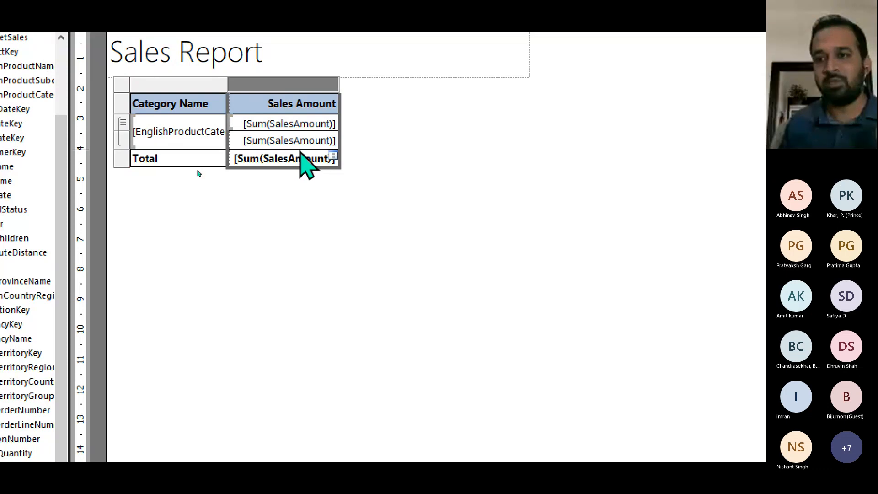
Set the Hidden visibility property of the table's detail row to True.
left_click(122, 125)
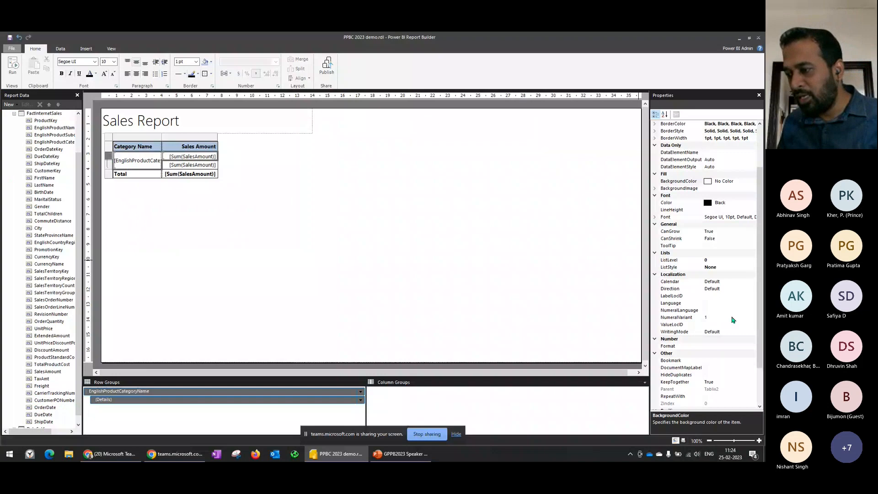
scroll(733, 320, "down", 2)
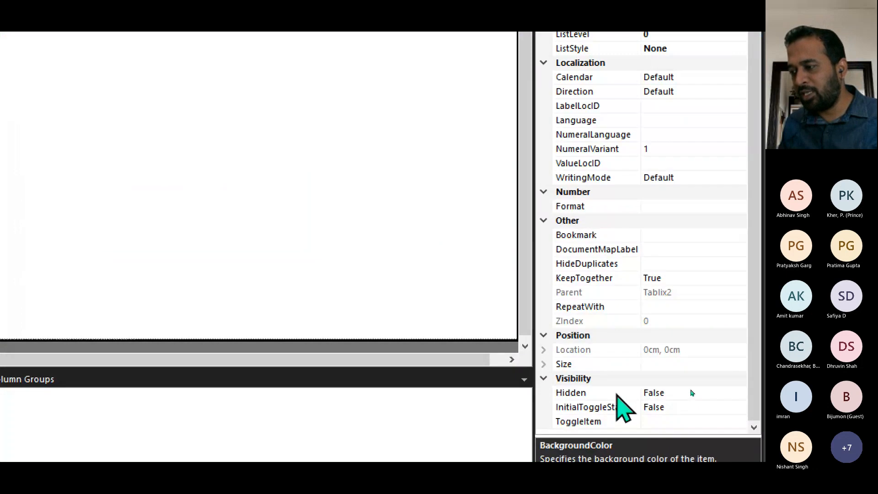
left_click(616, 394)
left_click(739, 392)
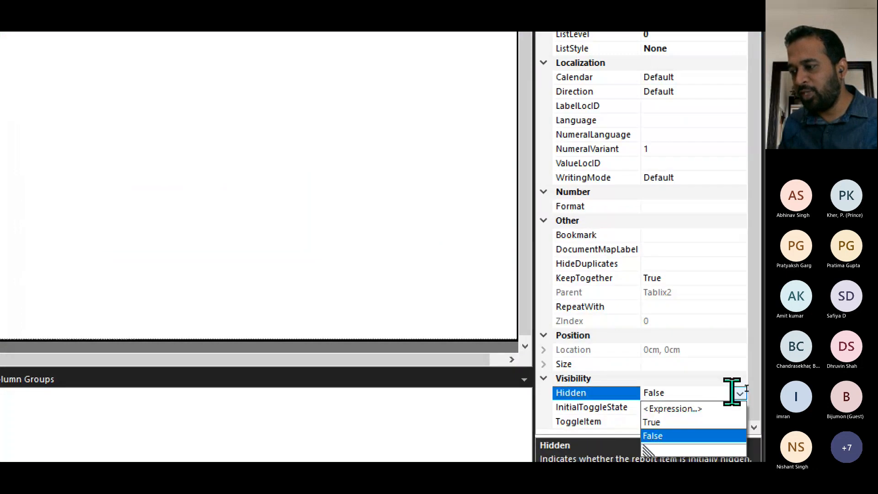
left_click(666, 432)
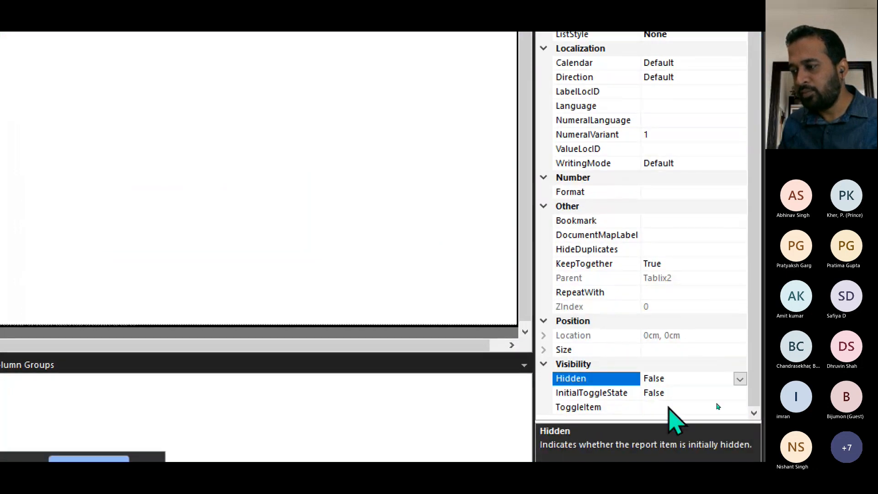
double_click(679, 379)
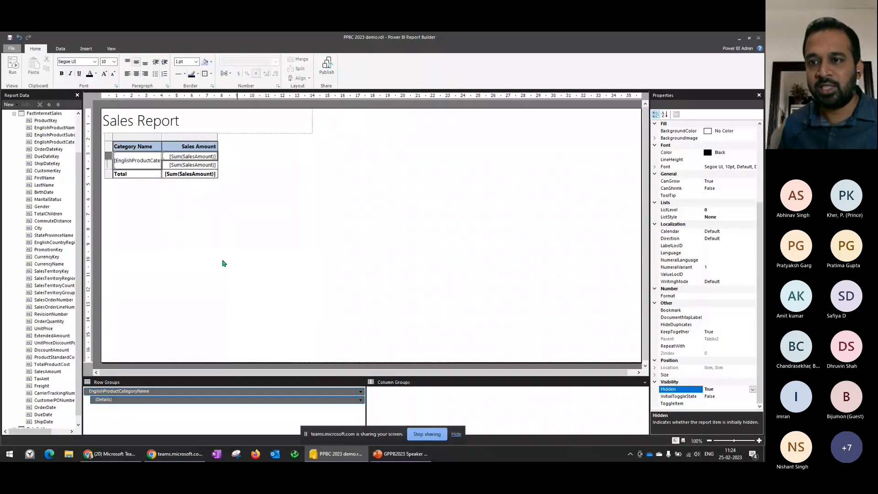
Run the report to check the table with its detail row hidden, ending back in design view.
left_click(13, 68)
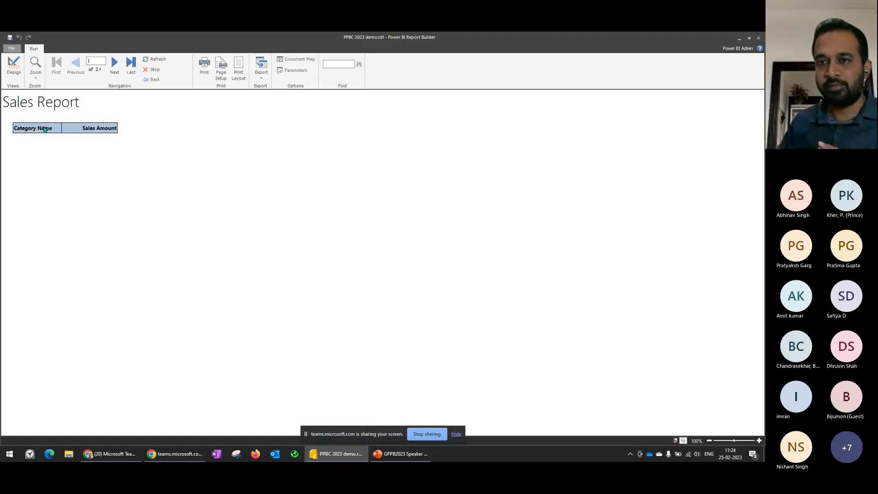
left_click(15, 69)
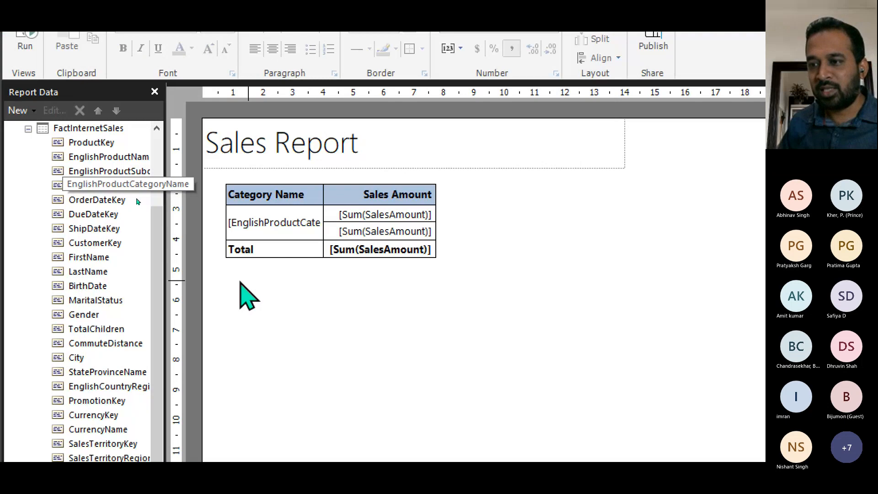
Set the Hidden visibility property of the detail row's cells back to False.
left_click(274, 218)
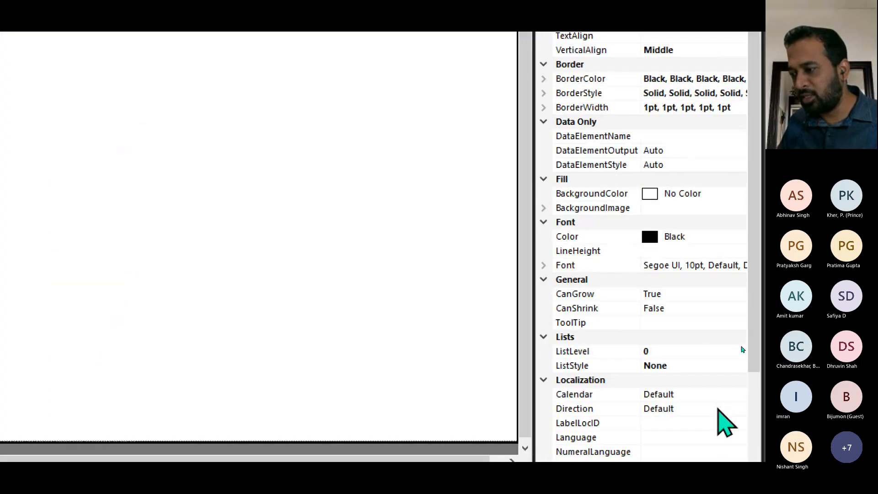
scroll(727, 420, "down", 5)
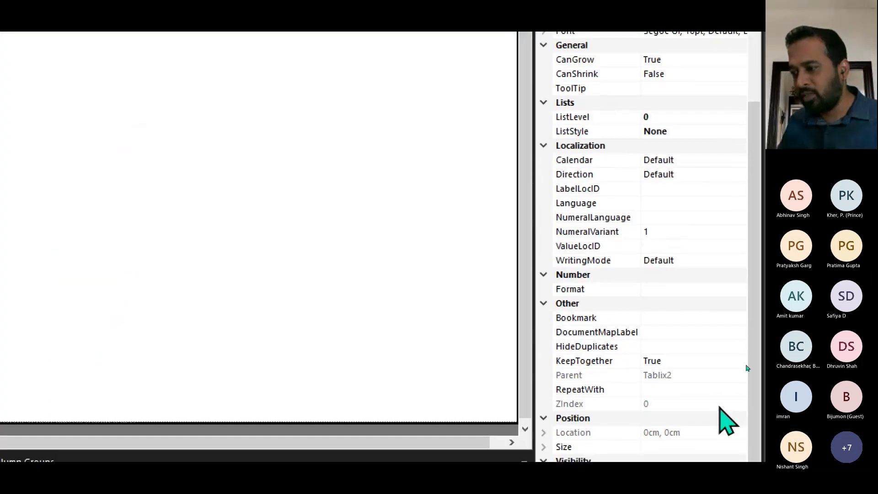
left_click(712, 401)
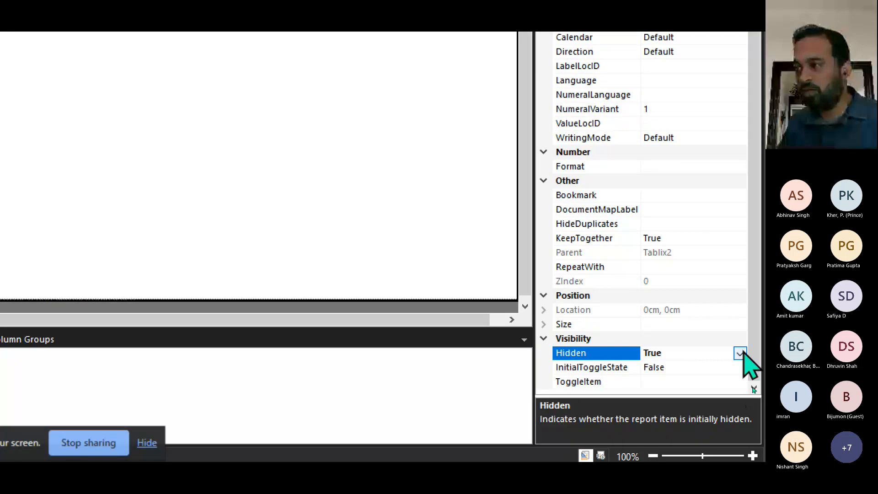
left_click(739, 353)
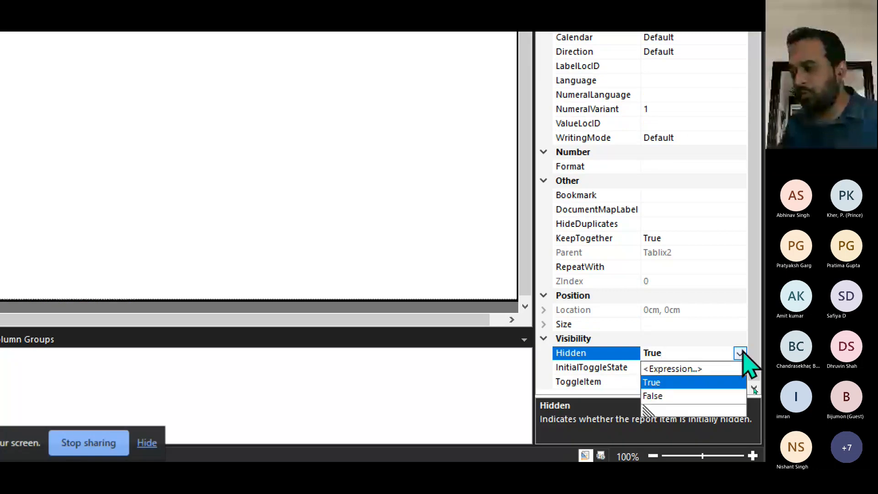
left_click(668, 396)
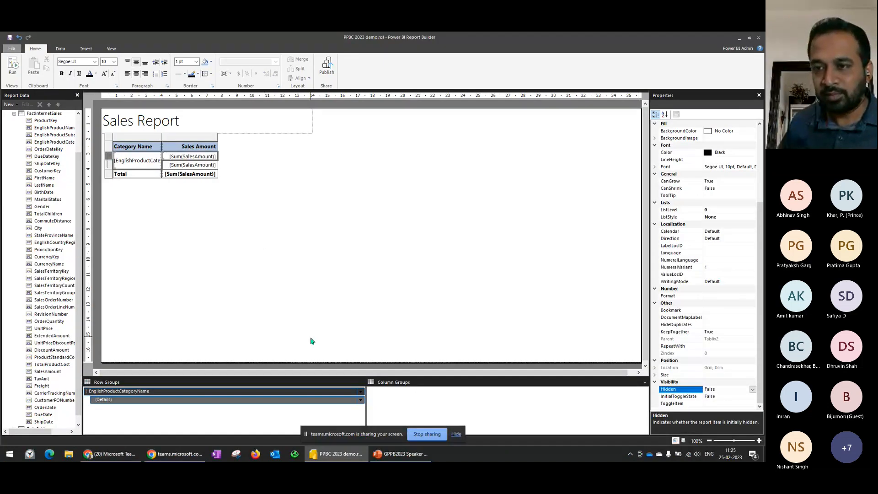
Set the Details row group's visibility to Hide when the report is initially run.
left_click(195, 163)
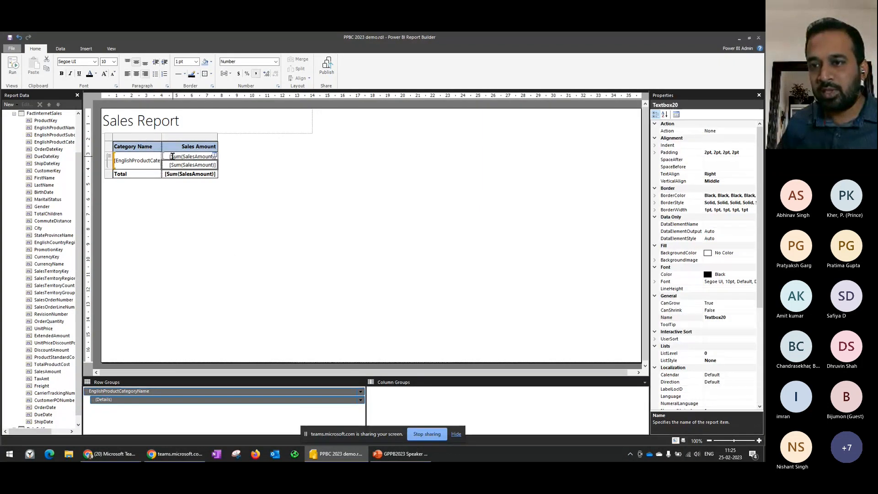
left_click(172, 157)
left_click(108, 156)
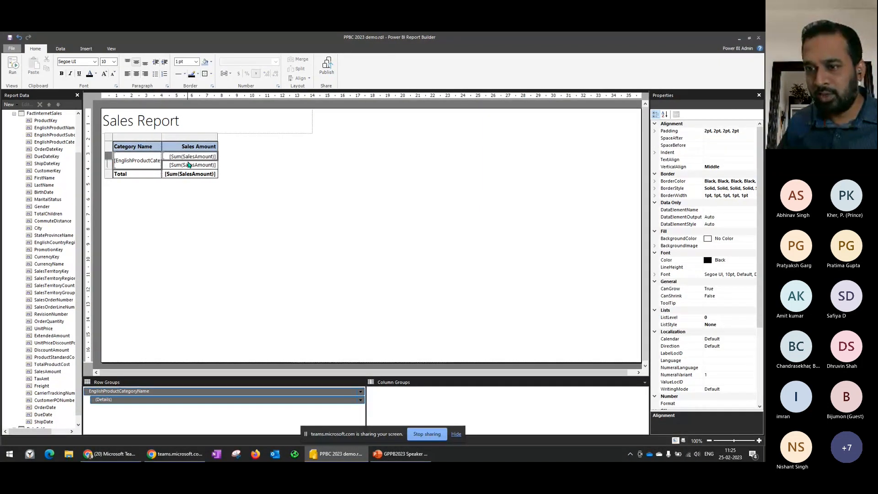
left_click(360, 400)
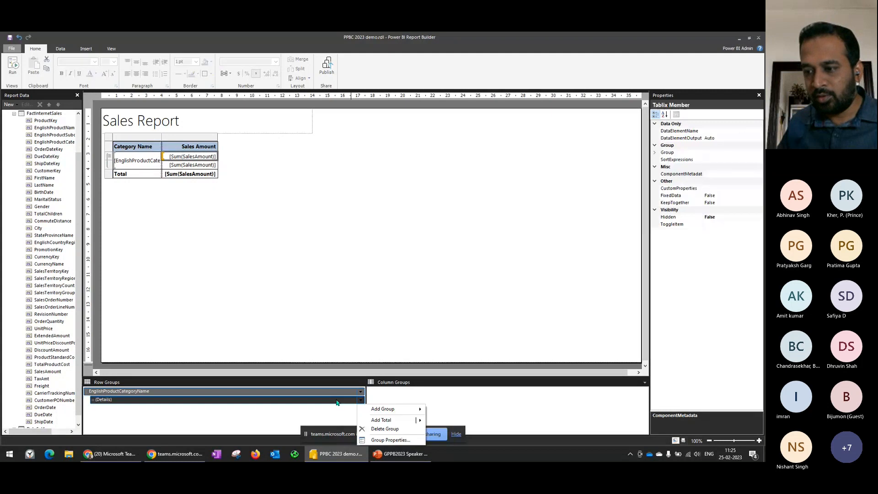
left_click(391, 440)
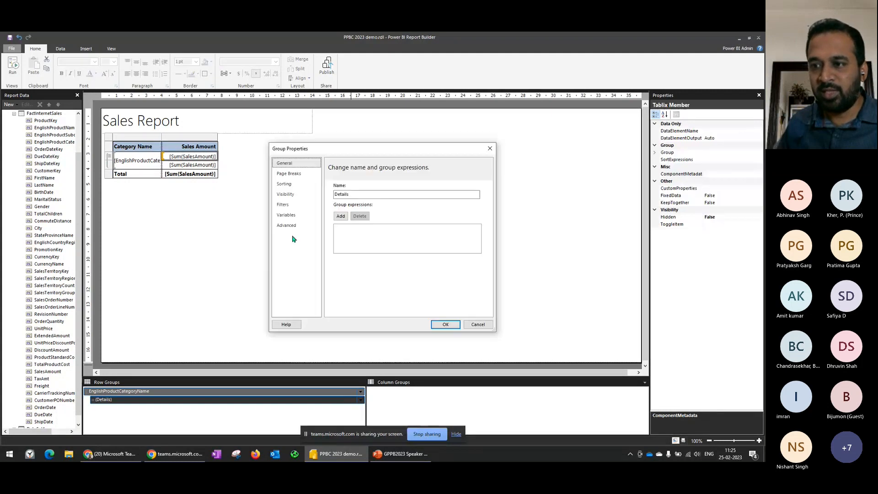
left_click(293, 196)
left_click(338, 204)
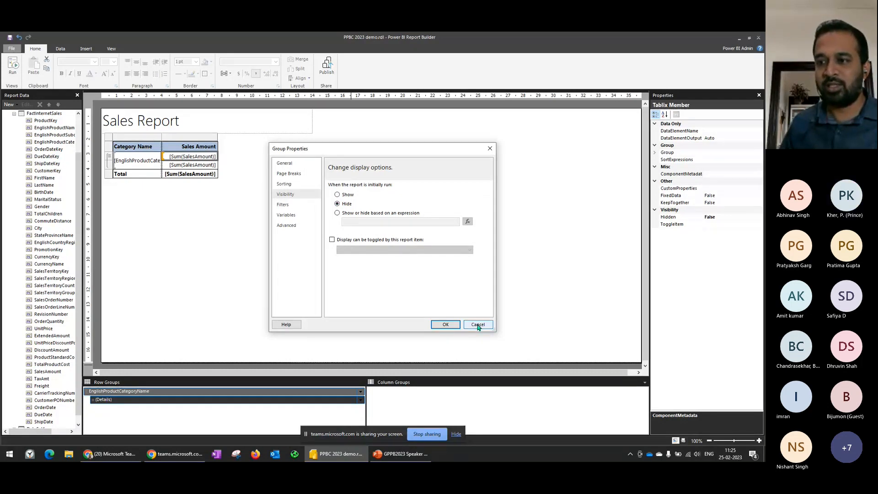
left_click(446, 325)
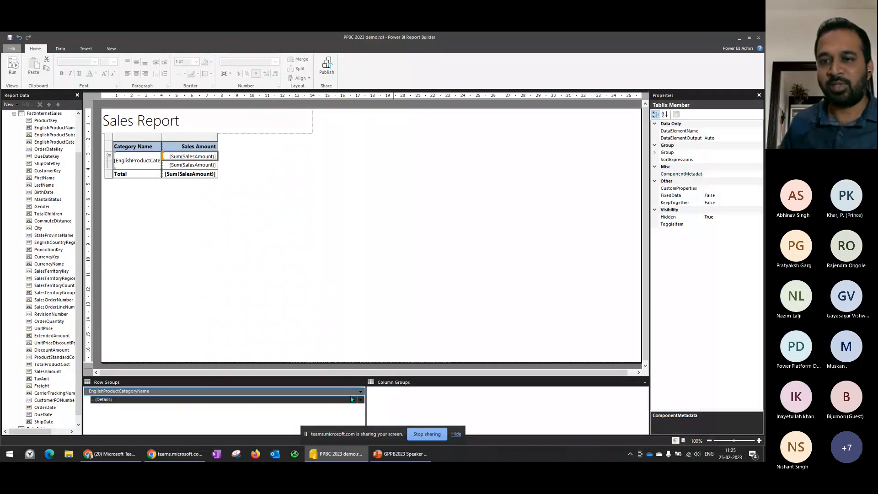
Run the report to check the category rows and the Total row, then return to design view.
left_click(13, 64)
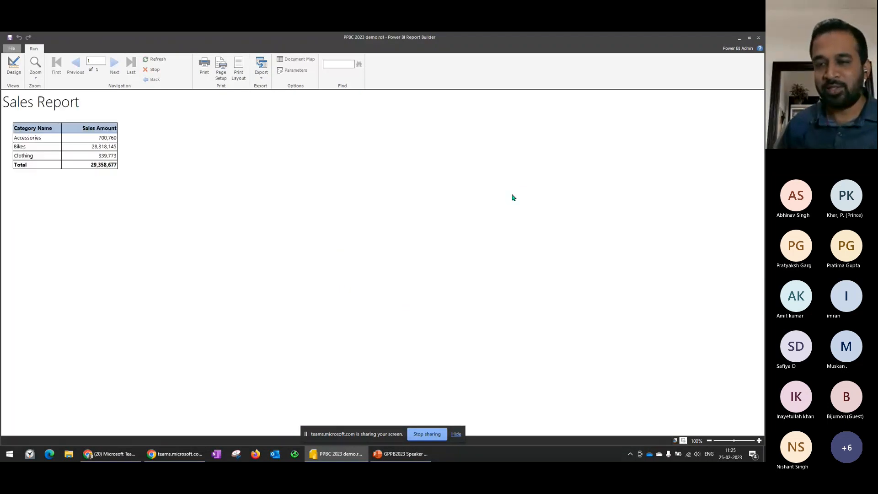
key("super+plus")
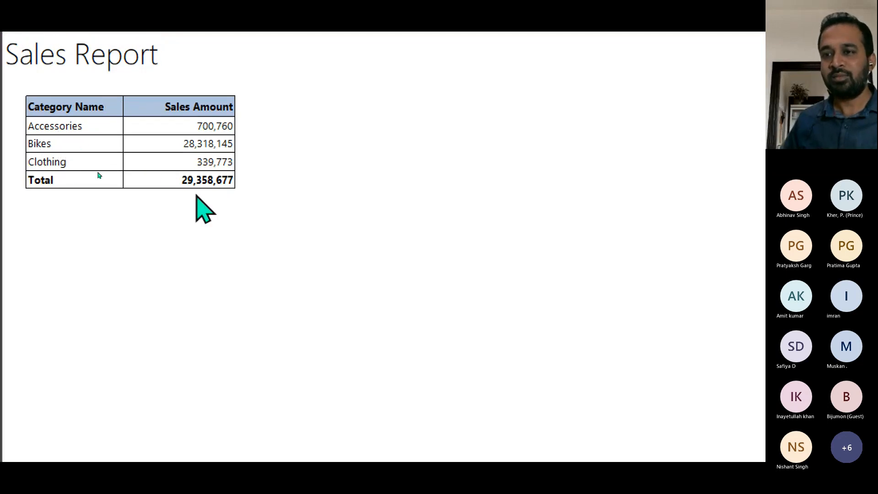
key("super+Escape")
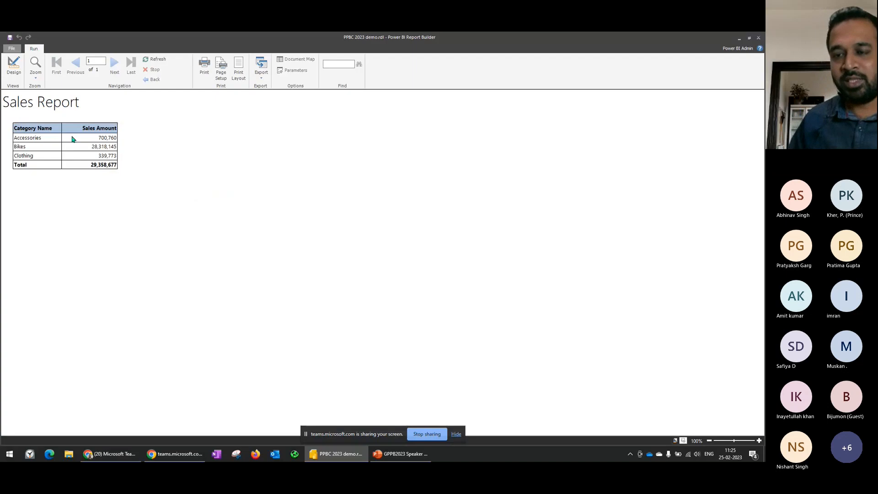
left_click(14, 67)
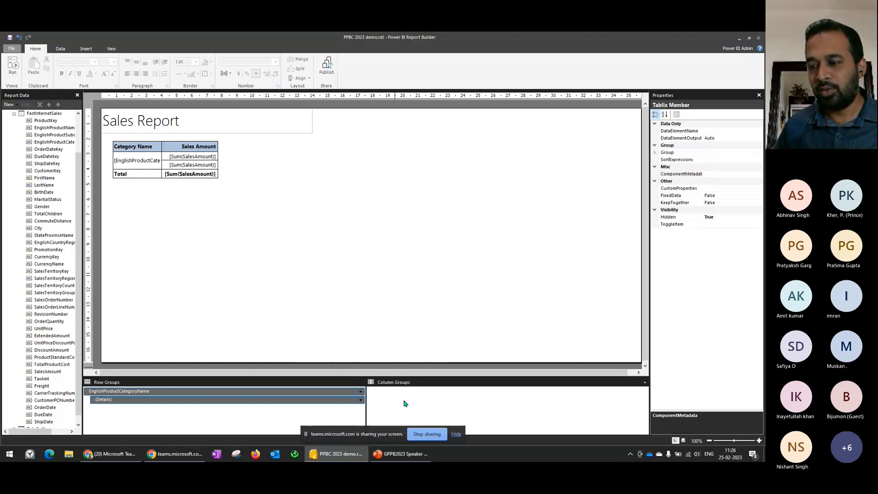
Switch to the PowerPoint presentation and read through the slides on creating matrix data regions, up to the Matrix Demo slide.
left_click(400, 455)
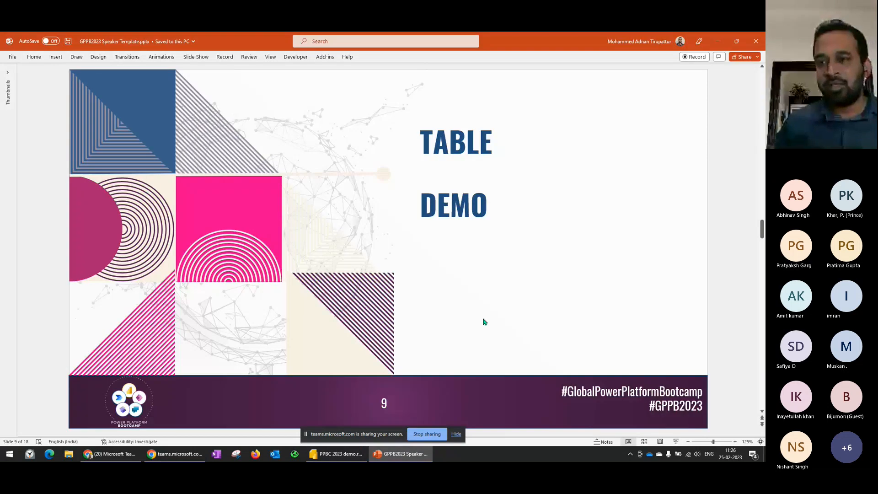
scroll(484, 321, "down", 1)
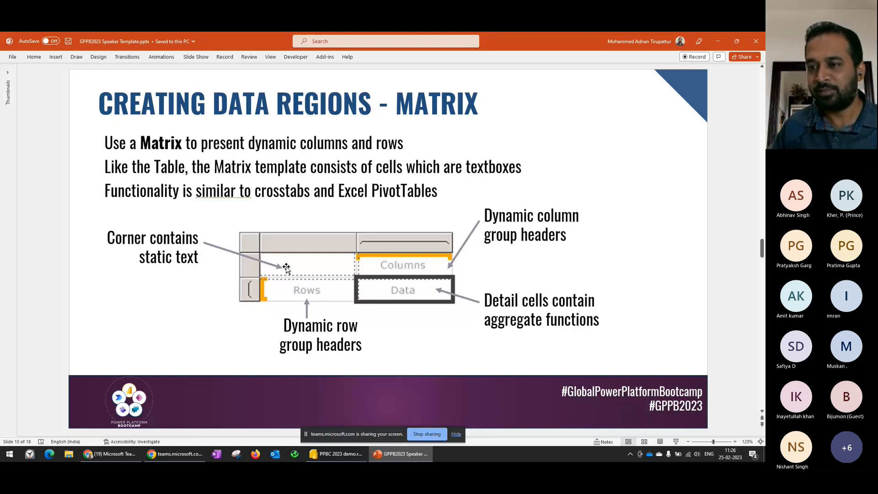
key("Page_Down")
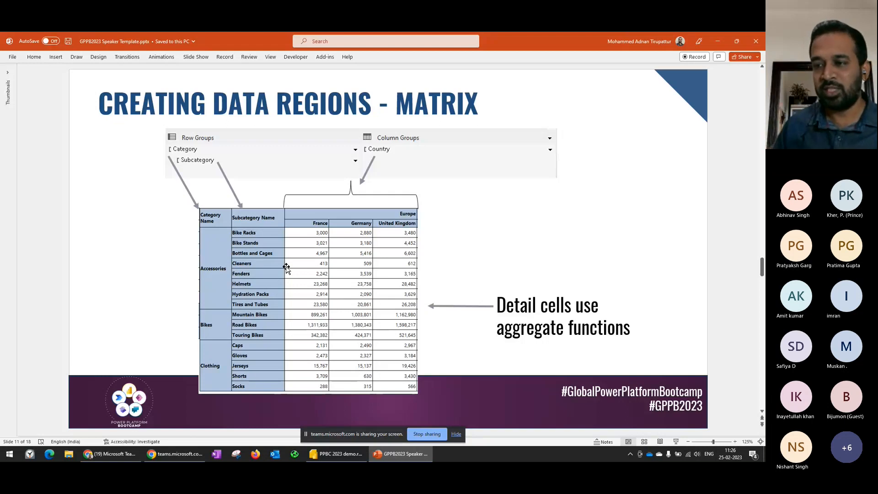
key("Page_Down")
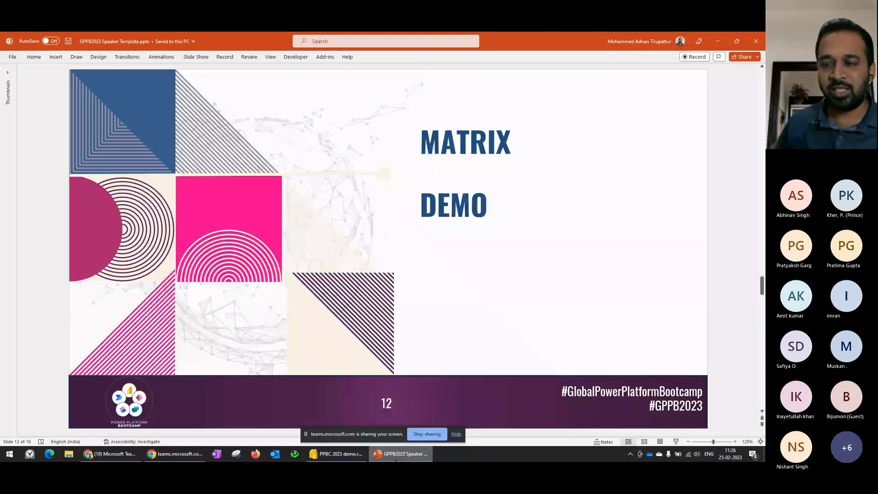
Switch back to Power BI Report Builder and insert a blank matrix about 7.3 cm wide beside the sales table.
left_click(395, 460)
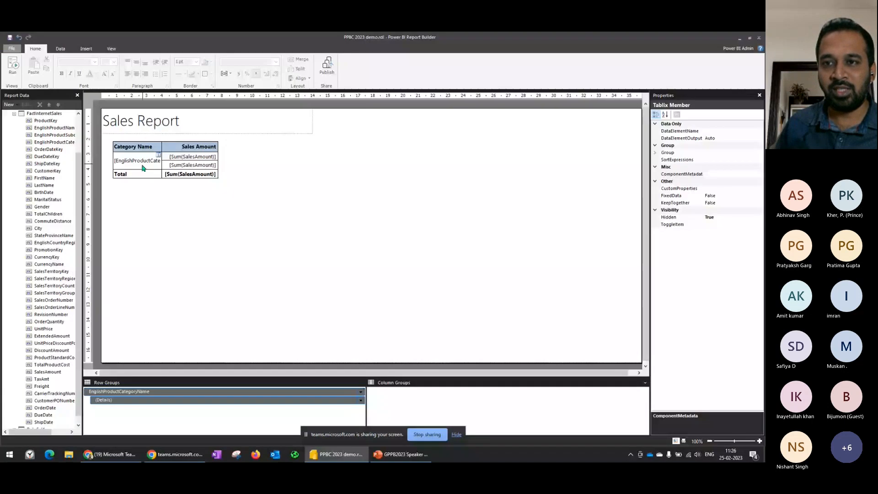
left_click(143, 167)
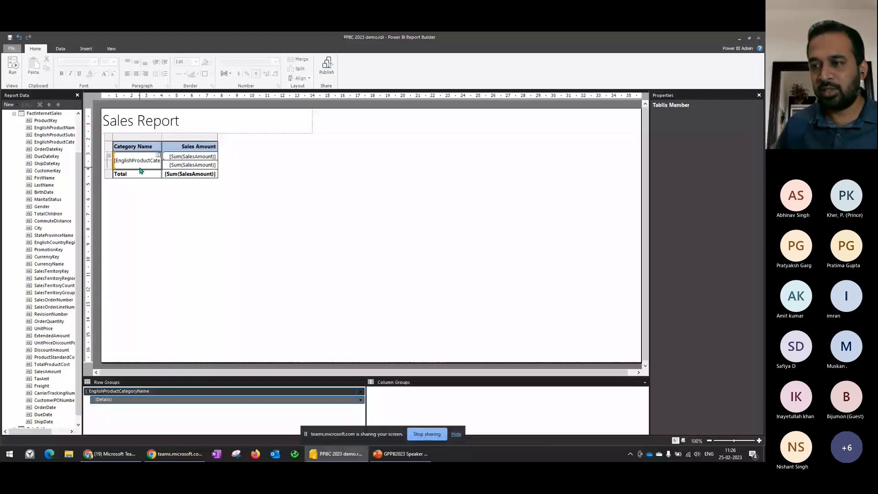
left_click(86, 49)
left_click_drag(245, 139, 358, 158)
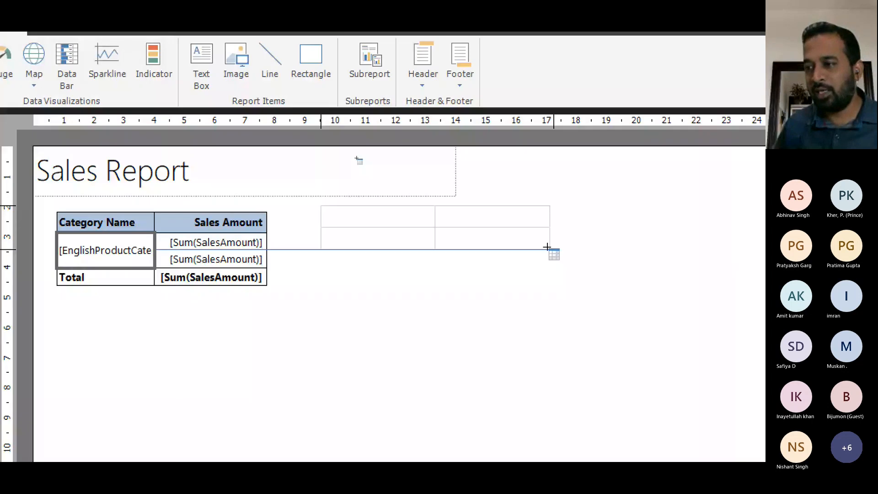
left_click_drag(547, 247, 544, 251)
Assign EnglishProductCategoryName to the matrix rows and SalesAmount to its data cell from FactInternetSales, and widen the row header column to about 5 cm.
left_click(423, 234)
mouse_move(470, 250)
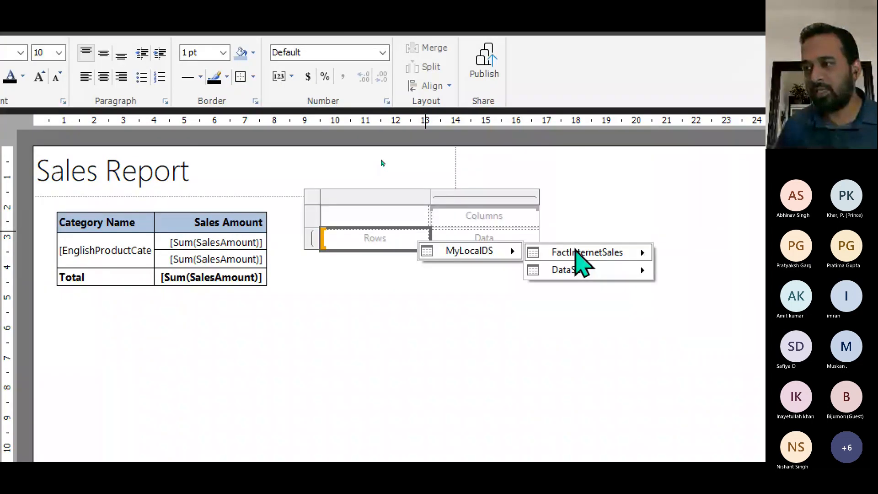
mouse_move(577, 252)
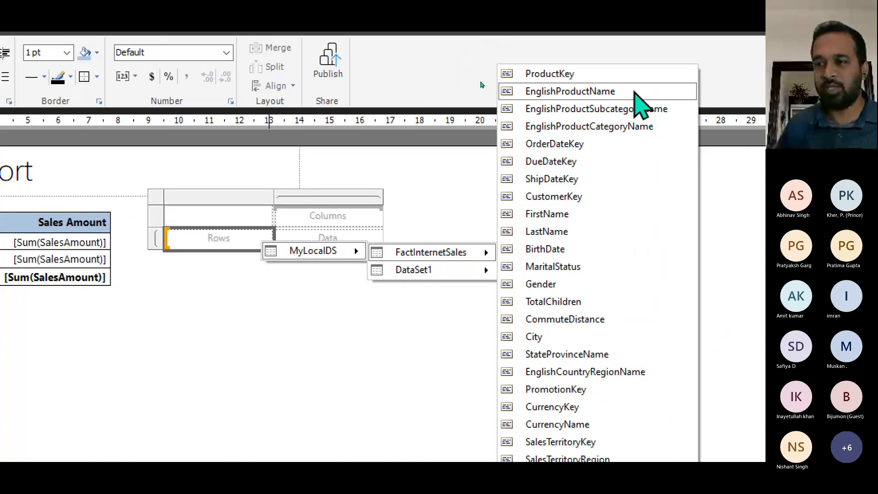
left_click(636, 127)
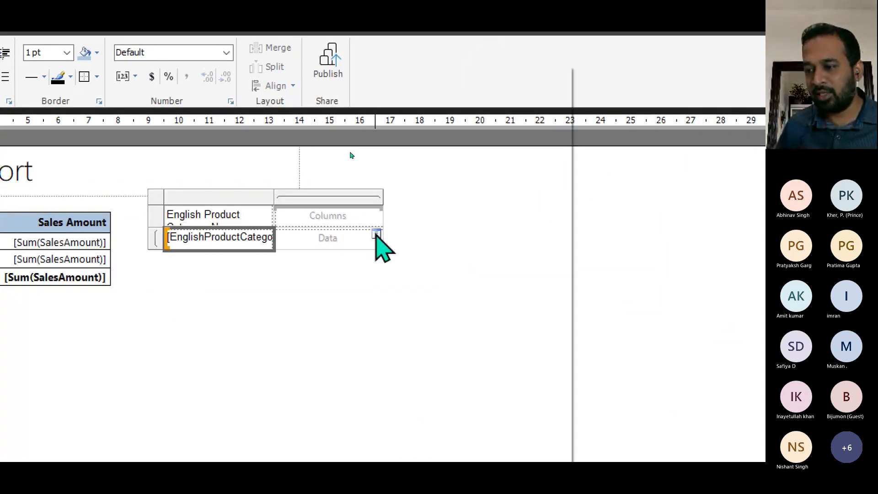
left_click(376, 235)
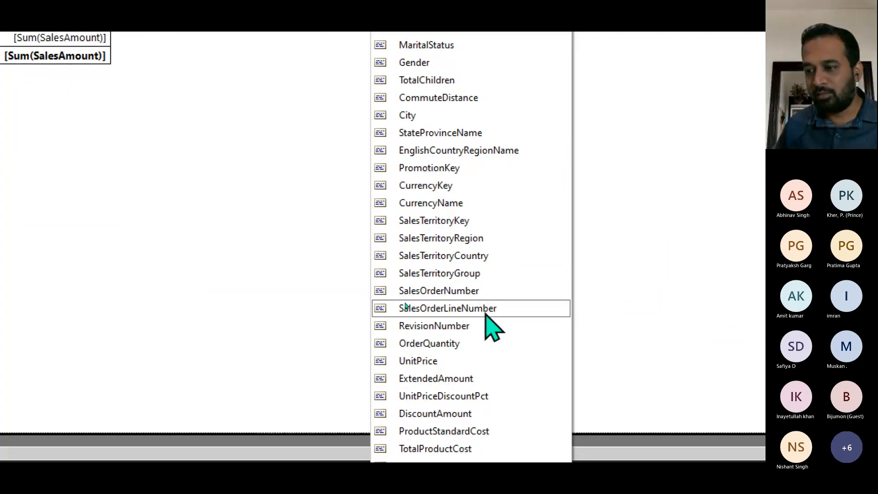
left_click(478, 363)
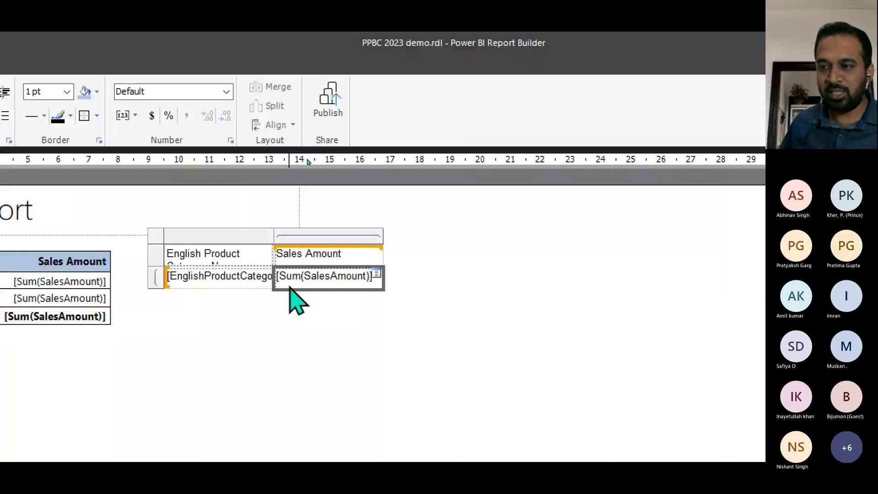
left_click_drag(273, 239, 315, 240)
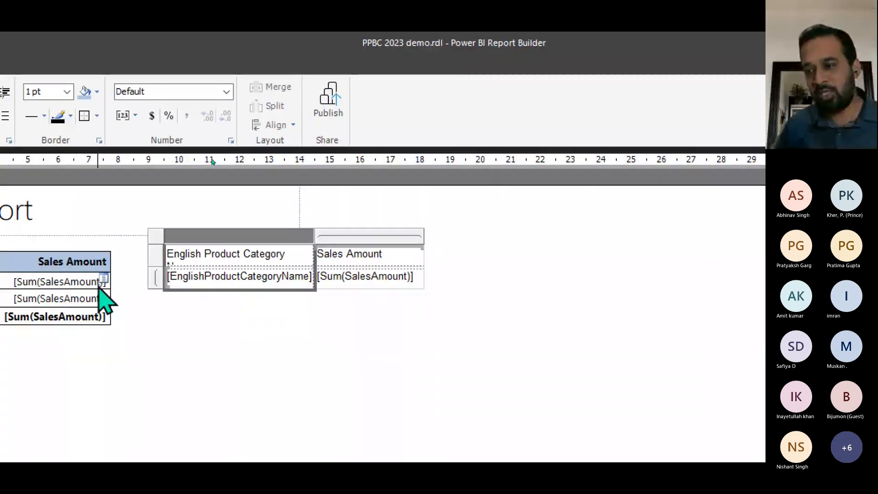
Examine the expression behind the matrix's Sales Amount data cell, and close it without editing.
right_click(365, 283)
left_click(414, 406)
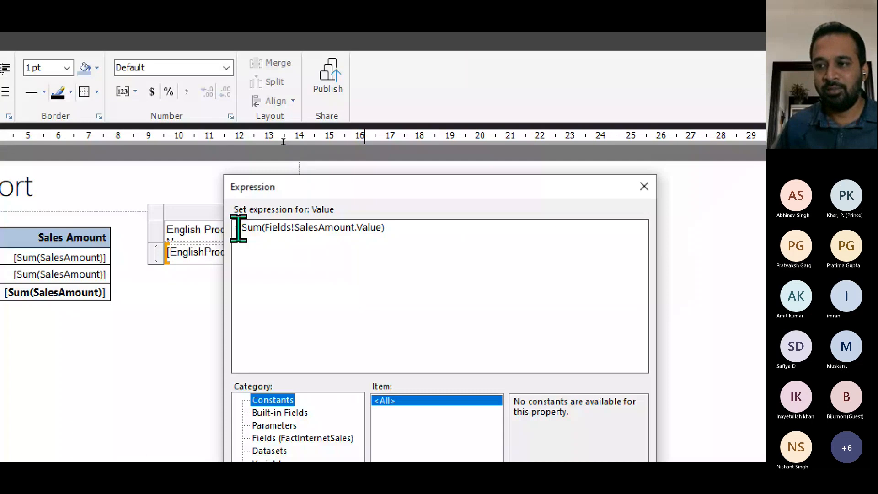
left_click_drag(238, 228, 251, 228)
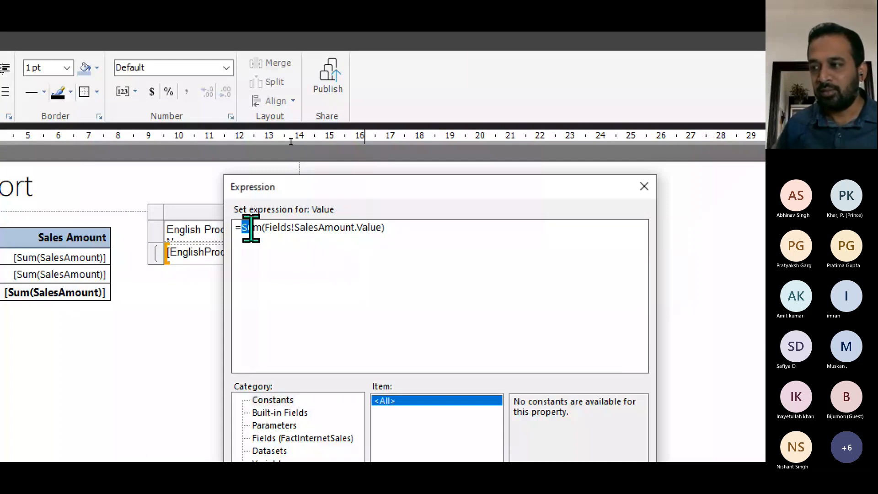
left_click_drag(280, 228, 375, 227)
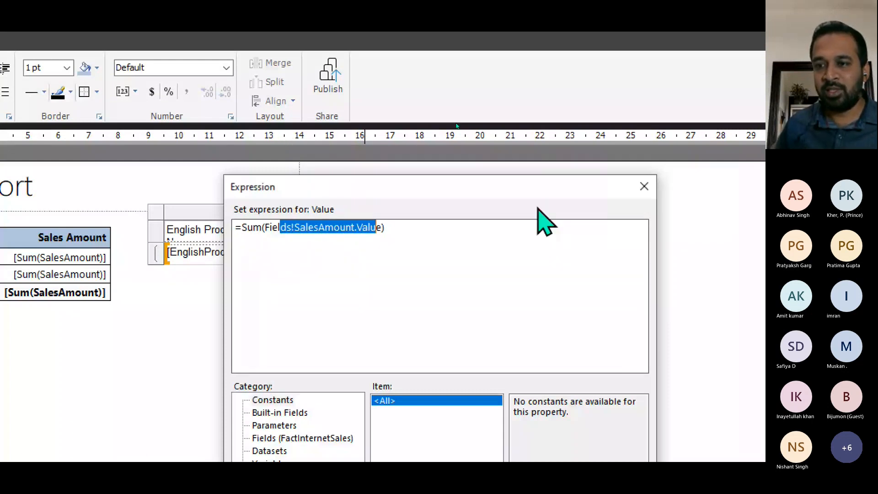
left_click(652, 187)
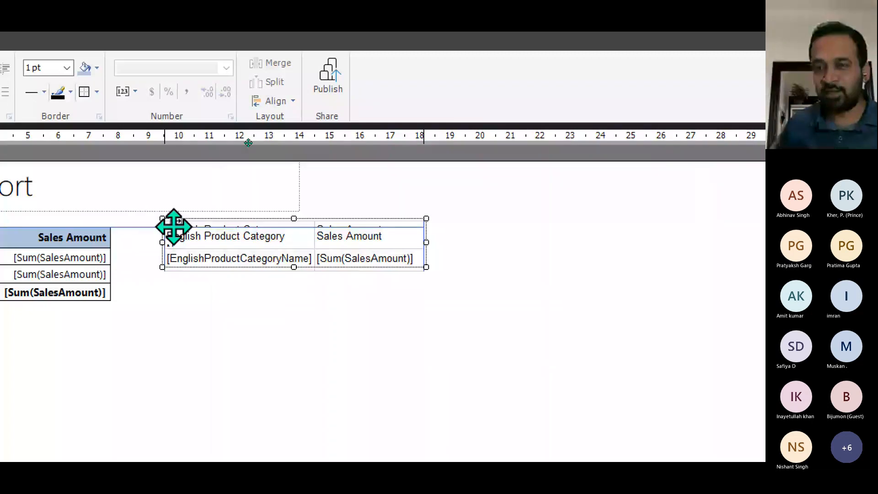
Move the matrix level with the top of the sales table and rename its corner header as Category Name.
mouse_move(173, 226)
left_mouse_down()
mouse_move(164, 231)
mouse_move(162, 222)
mouse_move(173, 241)
left_mouse_up()
left_click(173, 237)
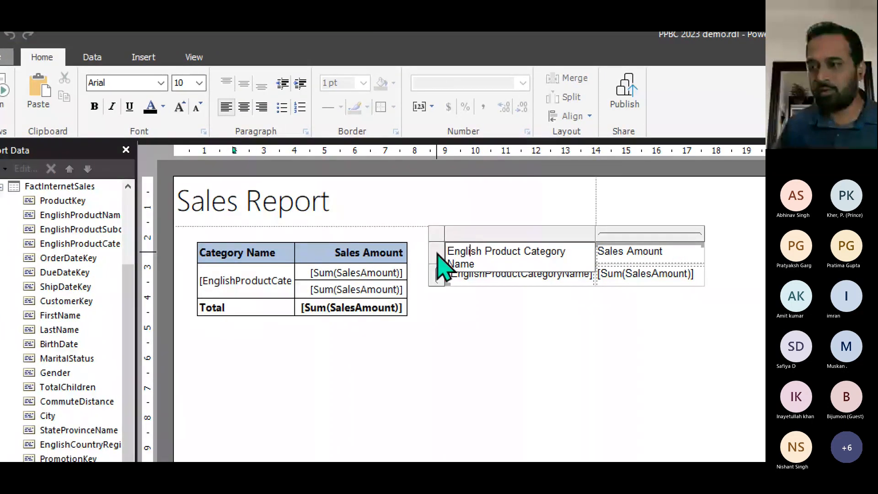
triple_click(524, 251)
type("Cate")
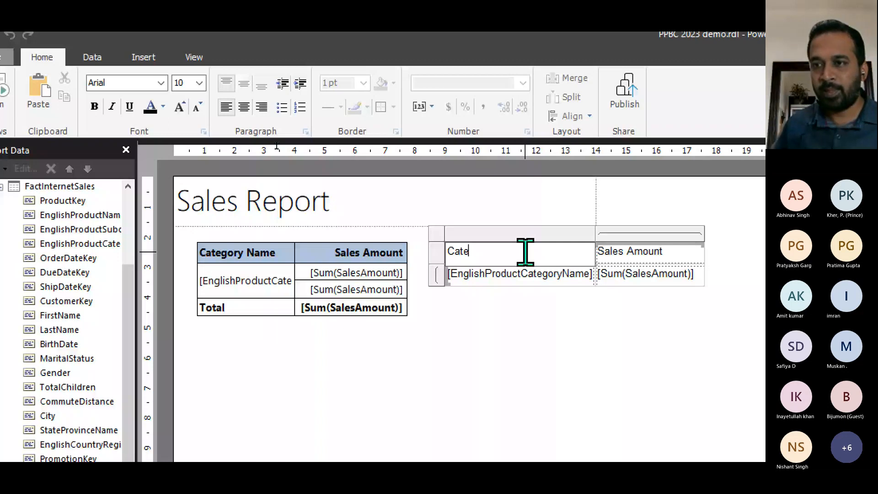
type("gory Name")
Set the matrix's data and header rows to Segoe UI, and style the header row bold with a light blue fill.
left_click(436, 276)
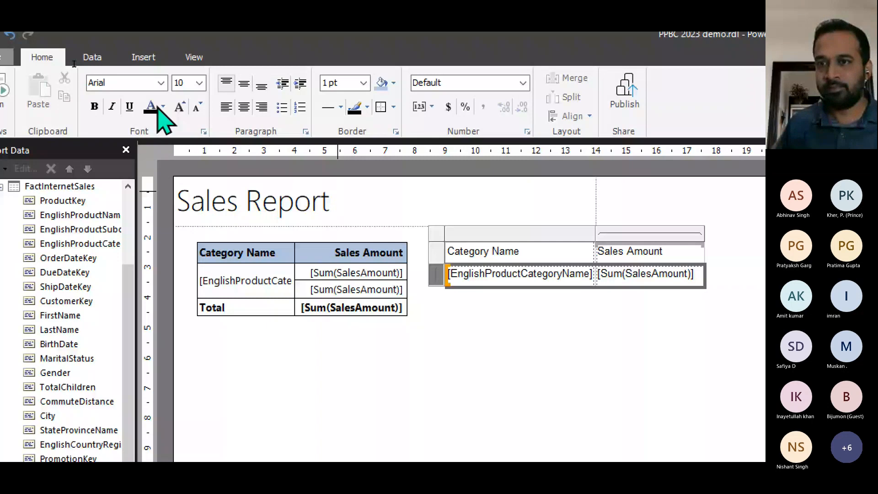
left_click(127, 83)
type("se")
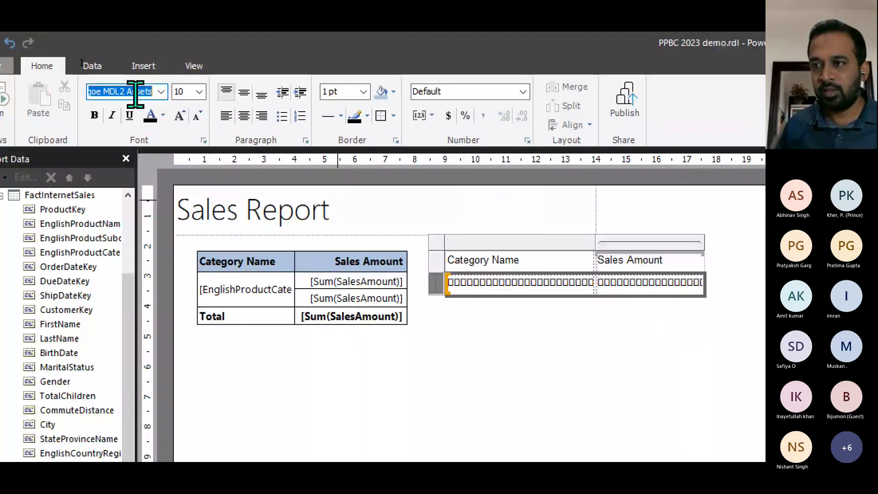
left_click(161, 91)
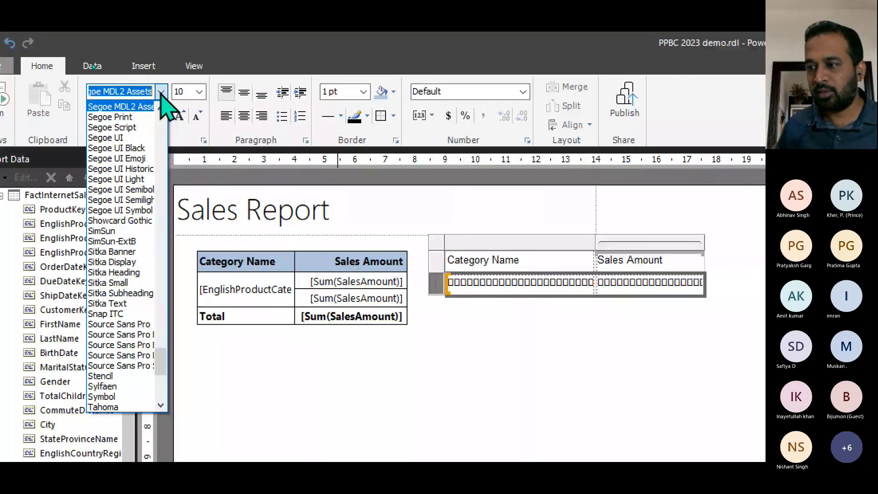
left_click(106, 138)
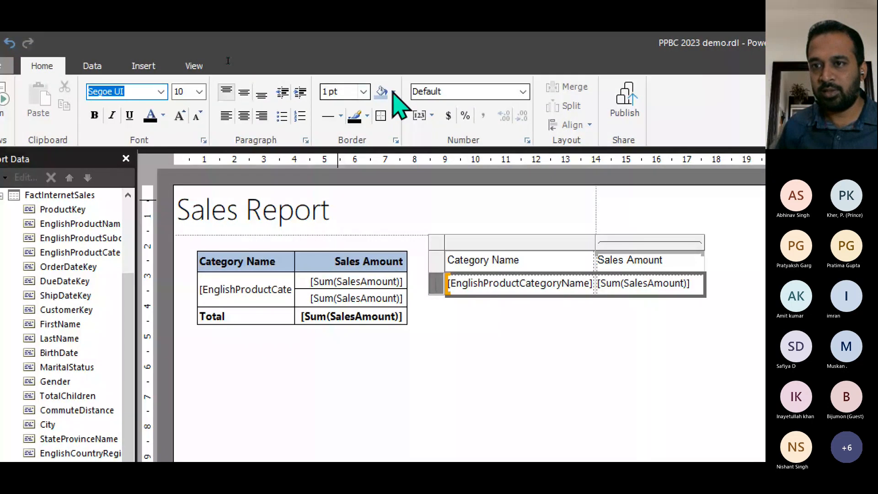
type("sego")
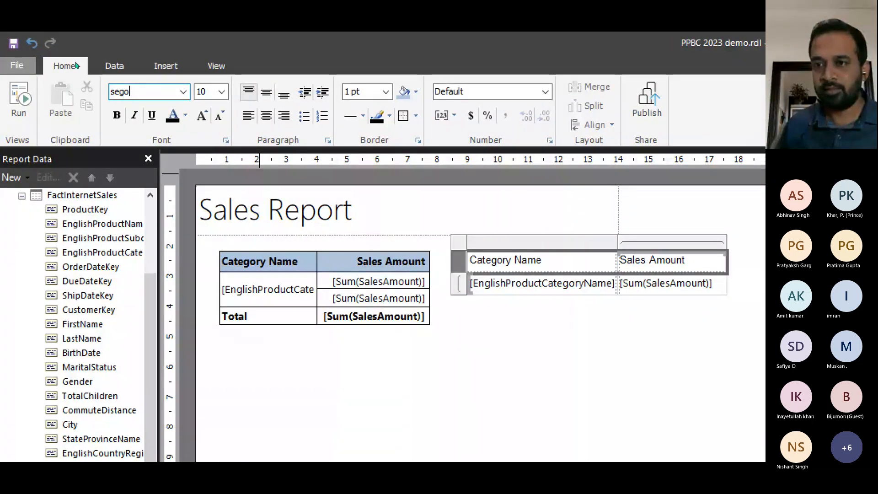
key("Return")
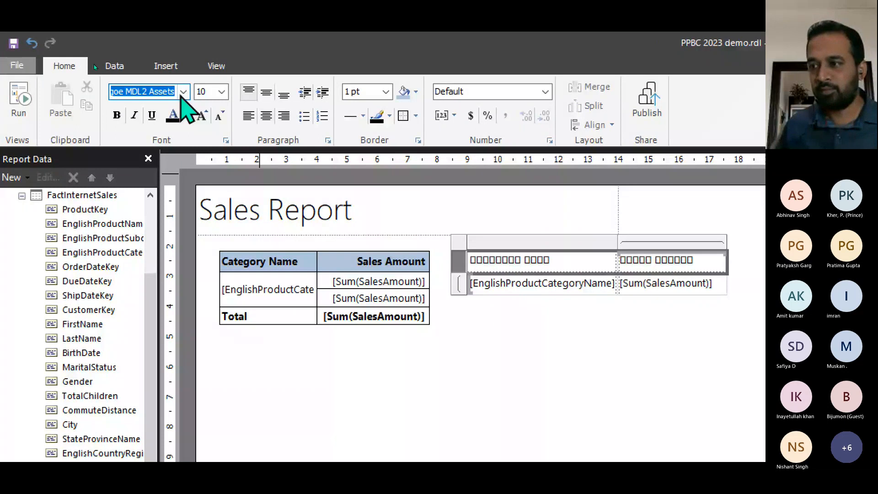
left_click(183, 92)
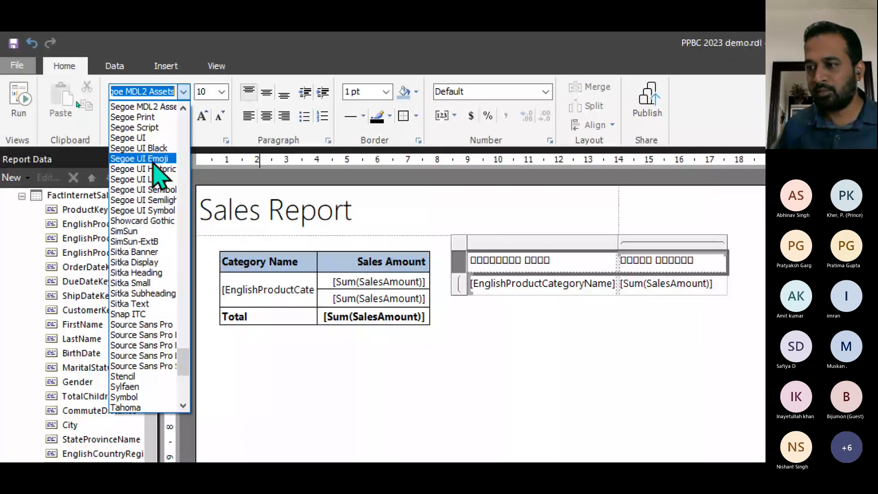
left_click(151, 138)
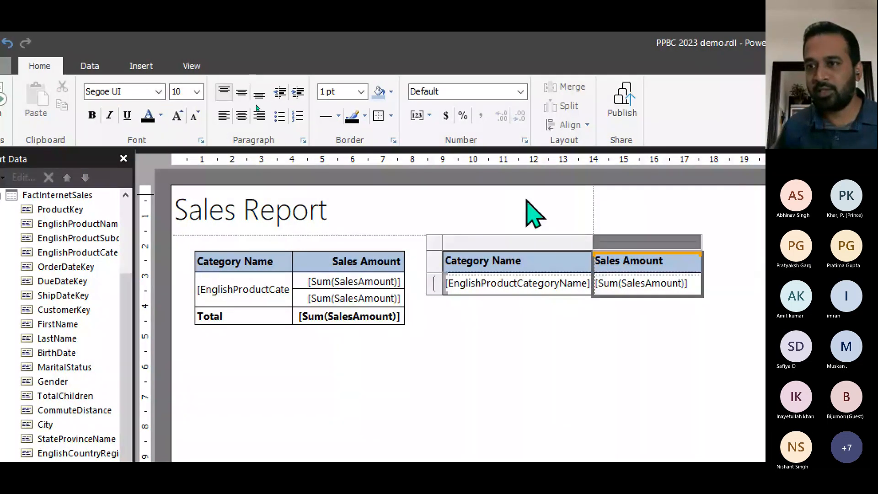
Right-align the matrix's Sales Amount column with a comma-separated Number format without decimals, and vertically centre both matrix rows.
left_click(241, 92)
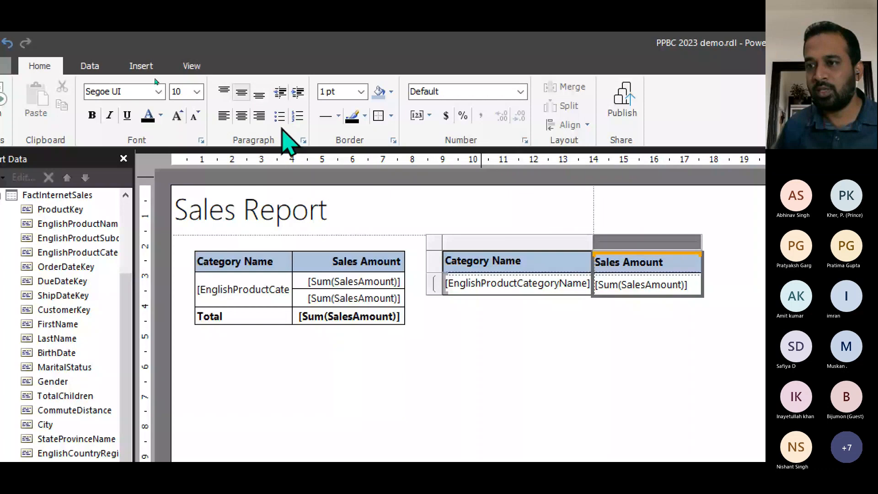
left_click(259, 116)
left_click(520, 92)
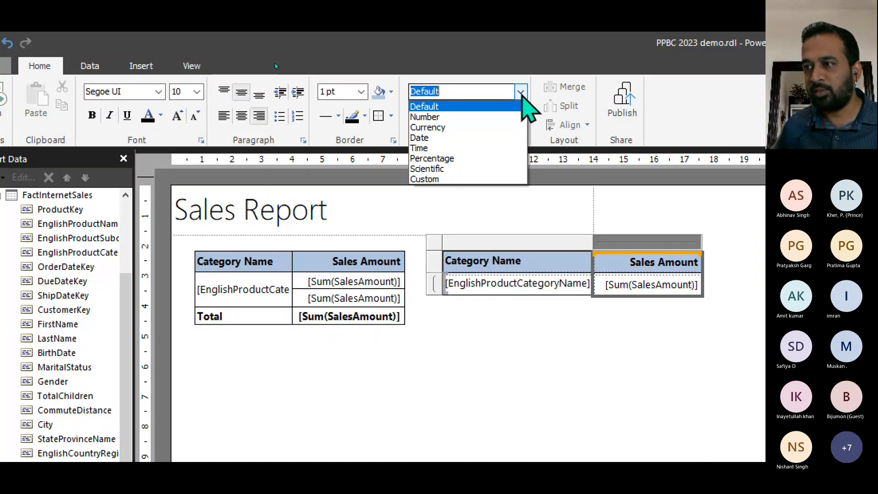
left_click(521, 116)
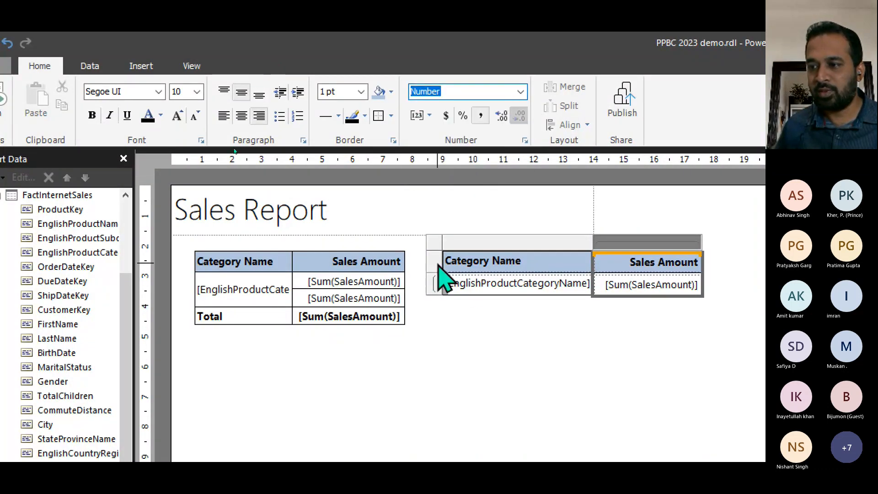
left_click(434, 271)
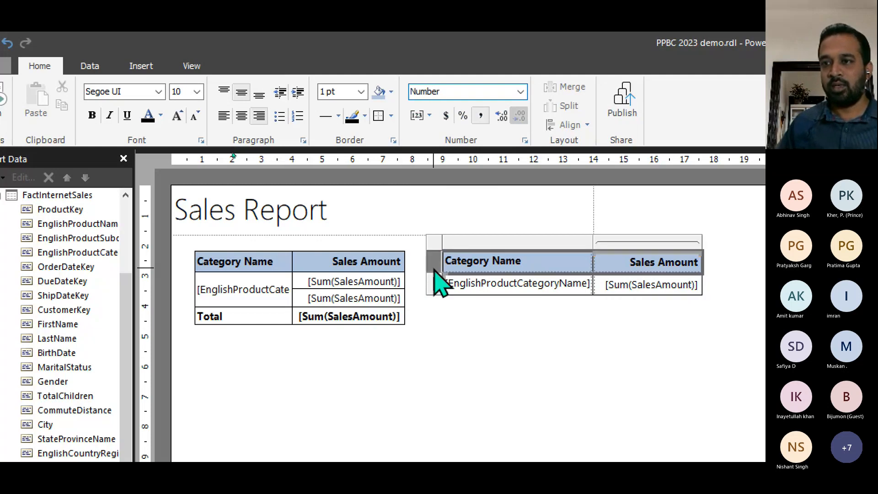
left_click(436, 281, "shift")
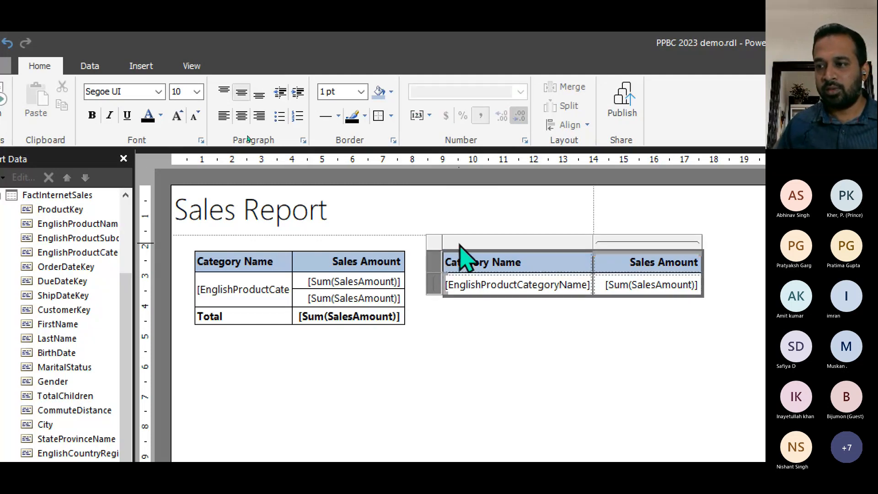
left_click(452, 262)
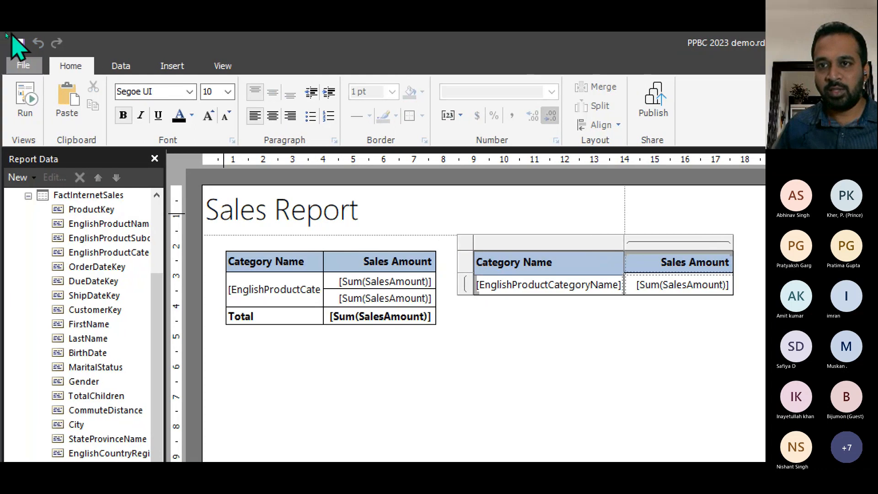
Run the report to preview the matrix beside the sales table, and return to the design view.
left_click(26, 116)
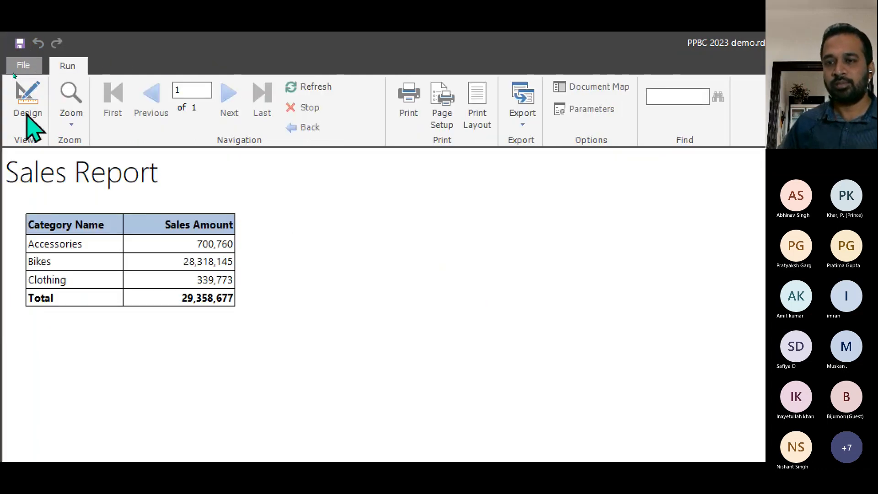
left_click(26, 114)
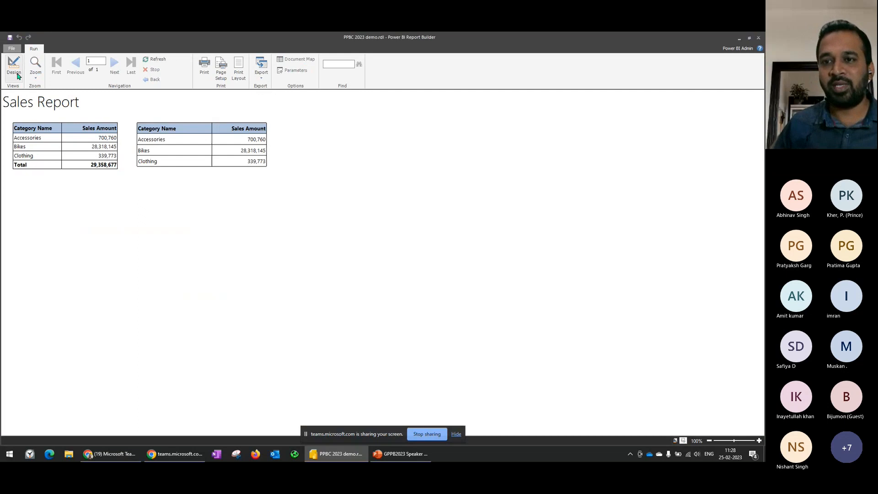
left_click(17, 75)
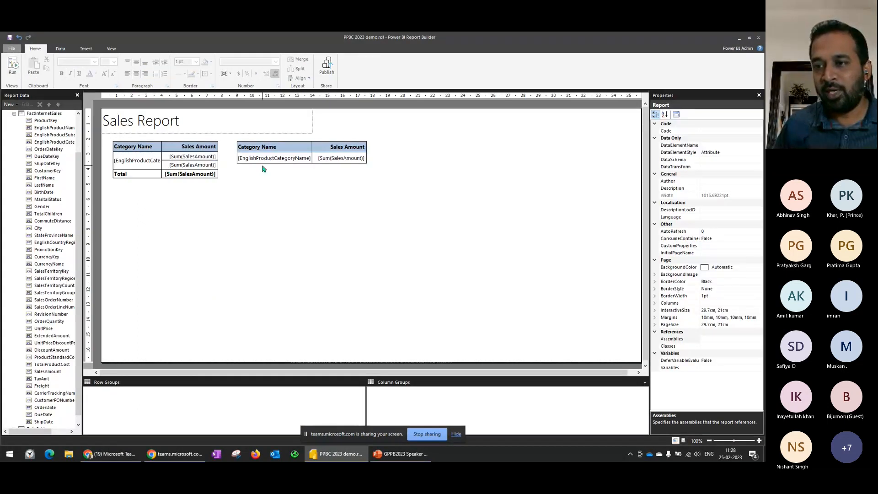
Add a total row beneath the product category row of the matrix.
right_click(333, 164)
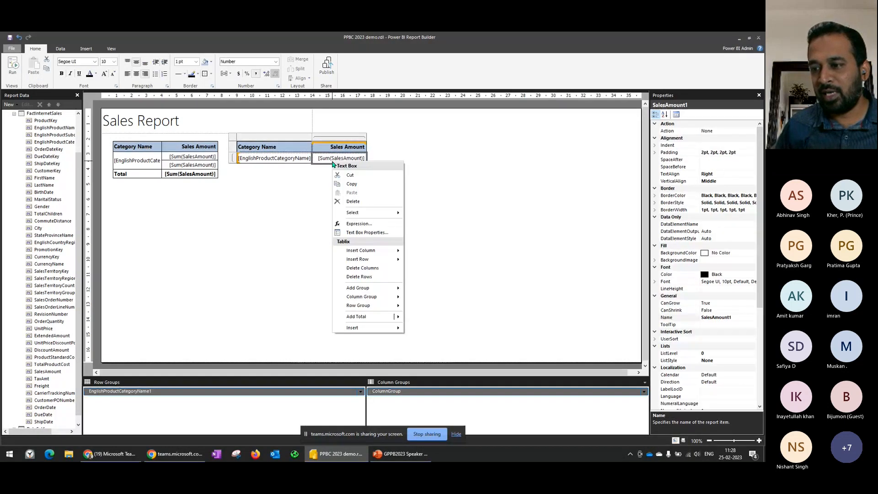
mouse_move(384, 317)
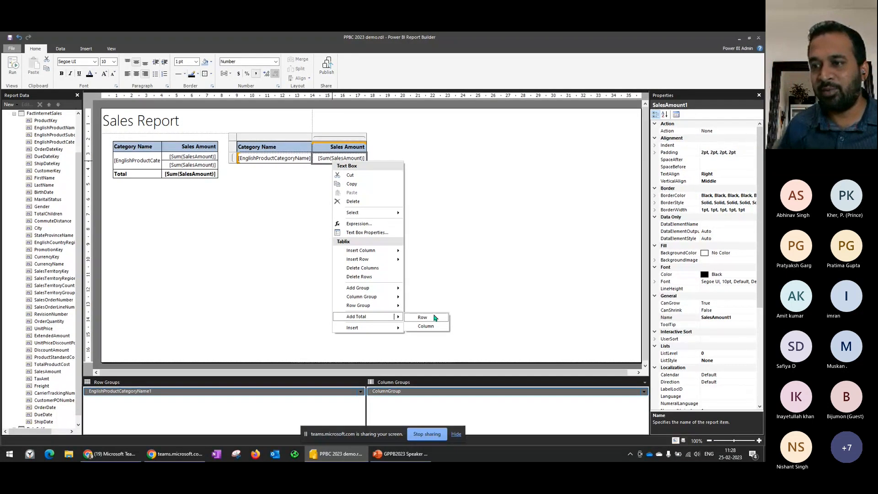
left_click(430, 317)
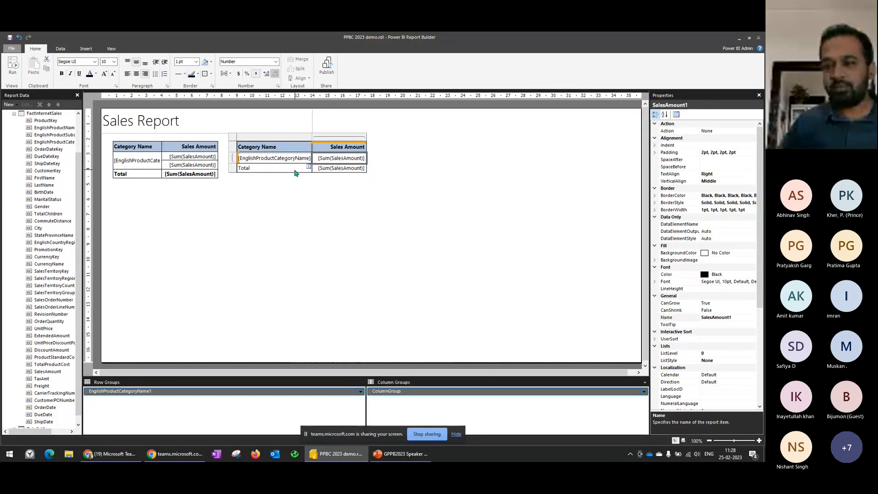
Select the whole original sales table and set its visibility to hidden.
left_click(119, 147)
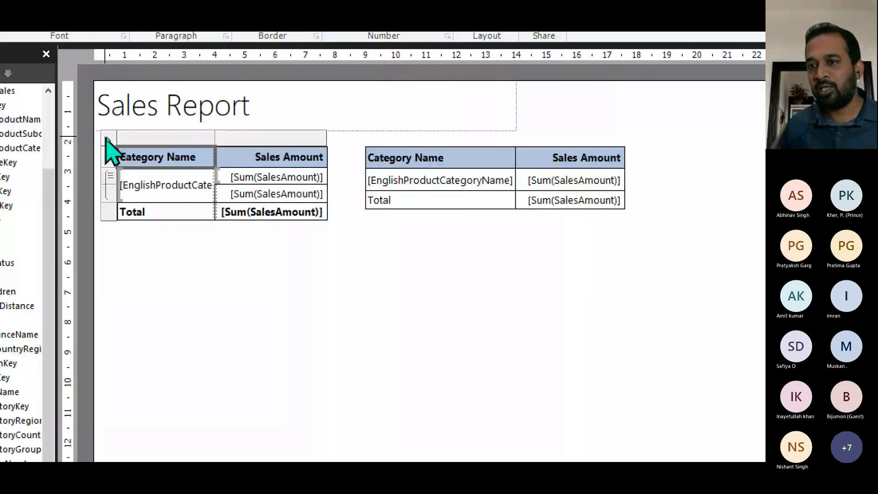
left_click(107, 139)
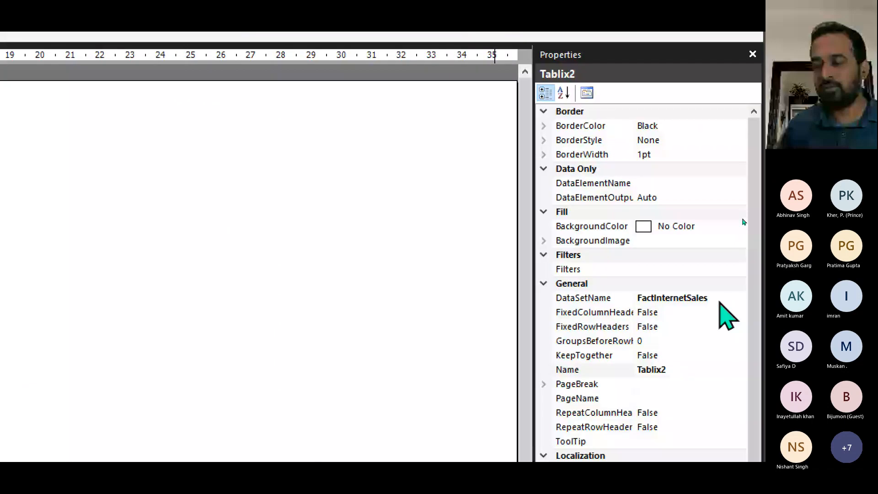
scroll(747, 255, "down", 7)
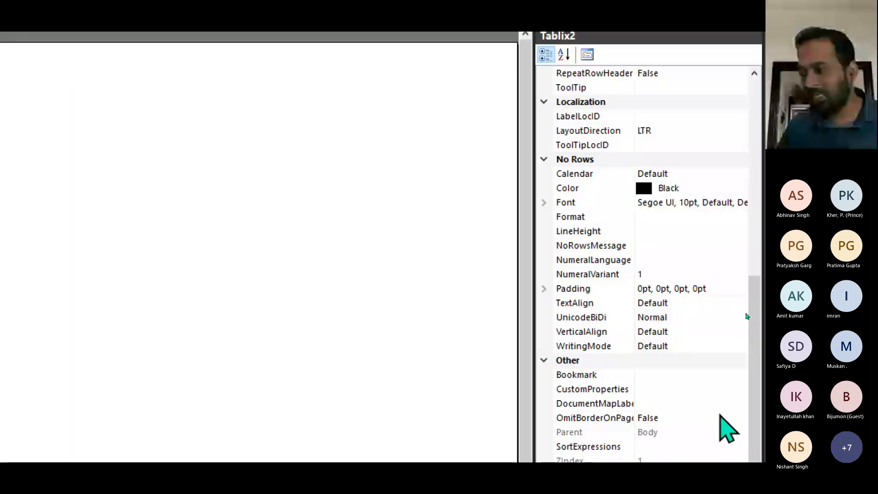
scroll(747, 316, "down", 5)
left_click(707, 401)
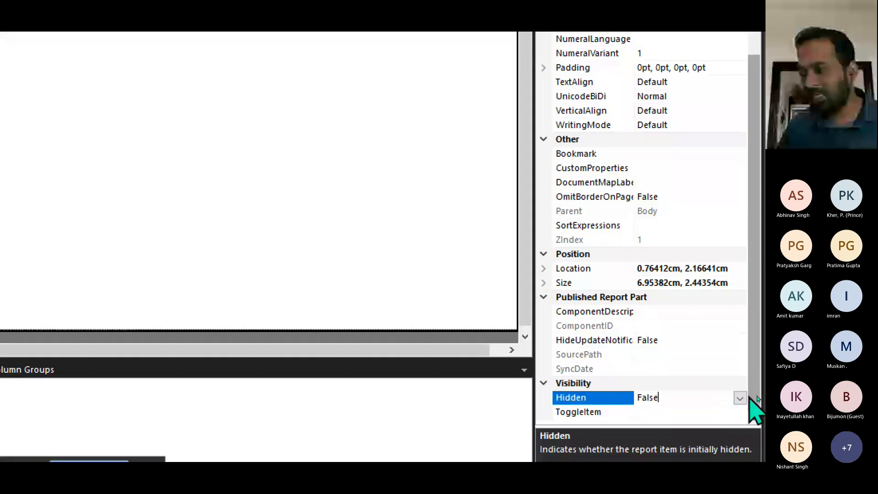
left_click(738, 398)
left_click(650, 409)
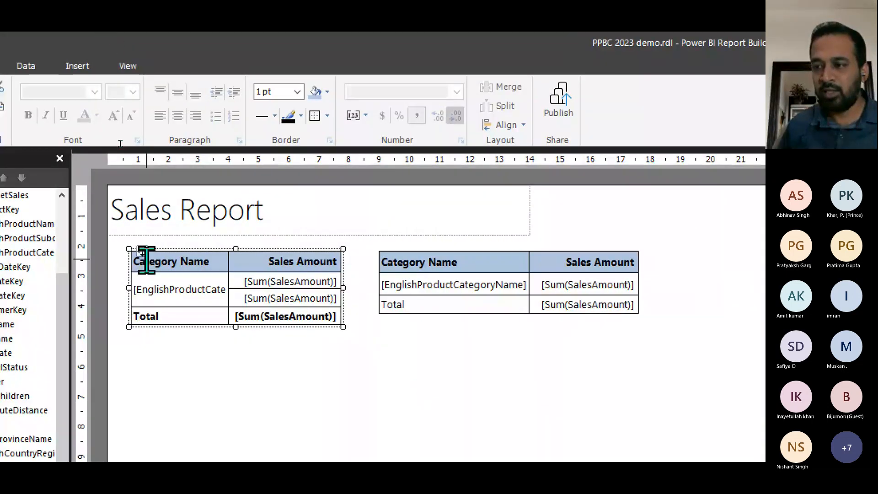
Move the sales table to the far side of the matrix, and move the matrix to the table's former place under the report title.
left_click_drag(147, 256, 601, 204)
left_click(409, 265)
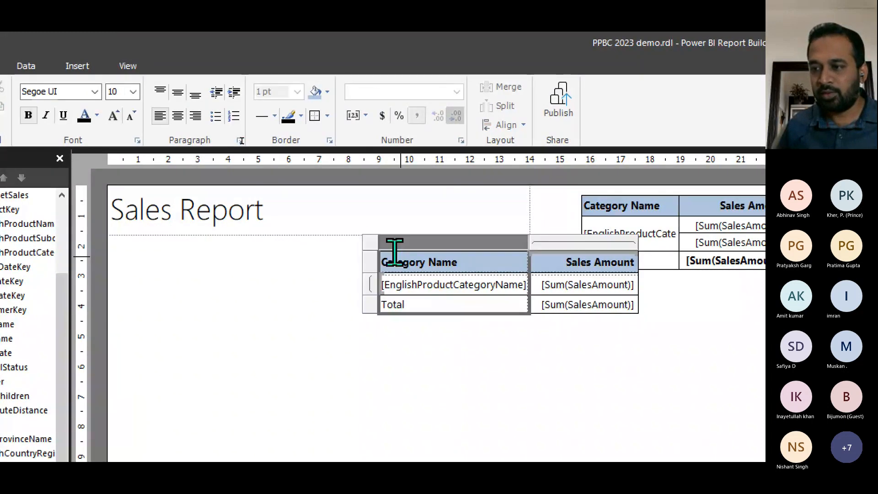
left_click_drag(380, 251, 160, 257)
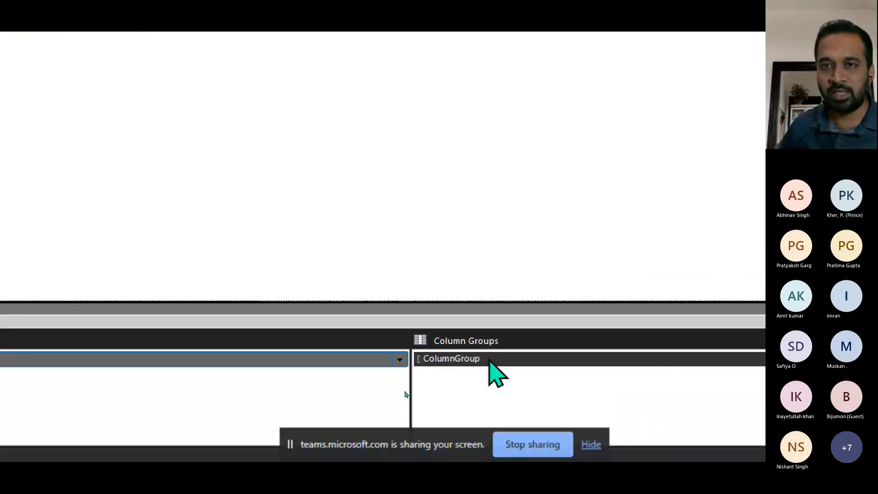
Add a child group by EnglishProductSubcategoryName under the matrix's EnglishProductCategoryName row group.
left_click(508, 358)
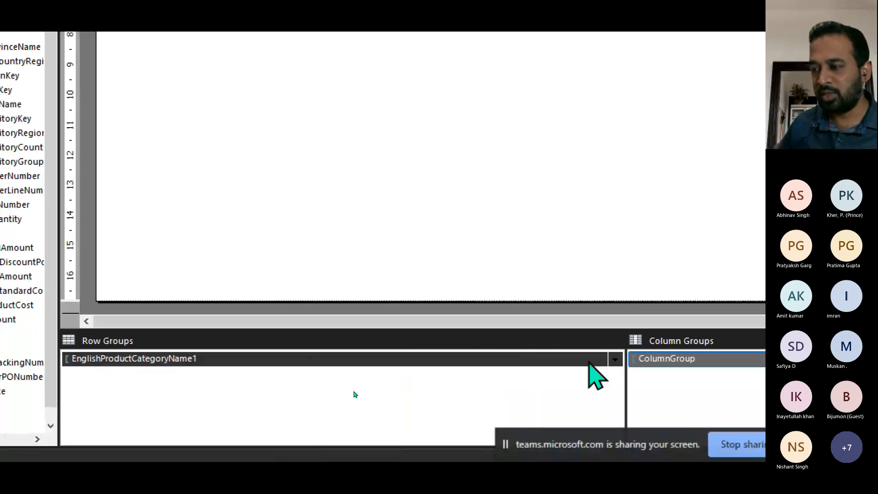
left_click(615, 360)
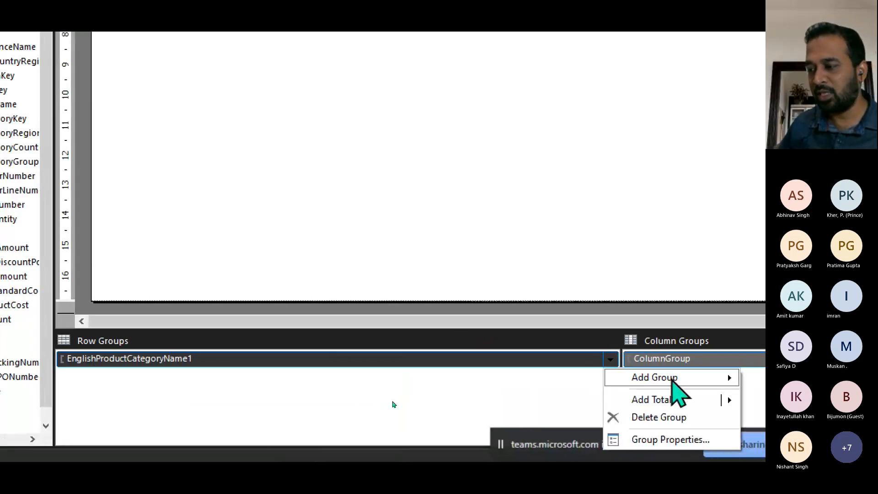
mouse_move(716, 379)
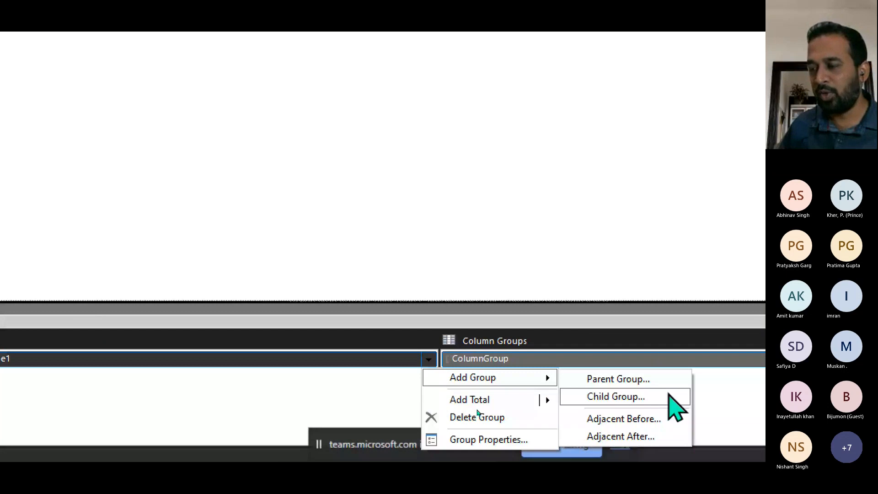
left_click(669, 396)
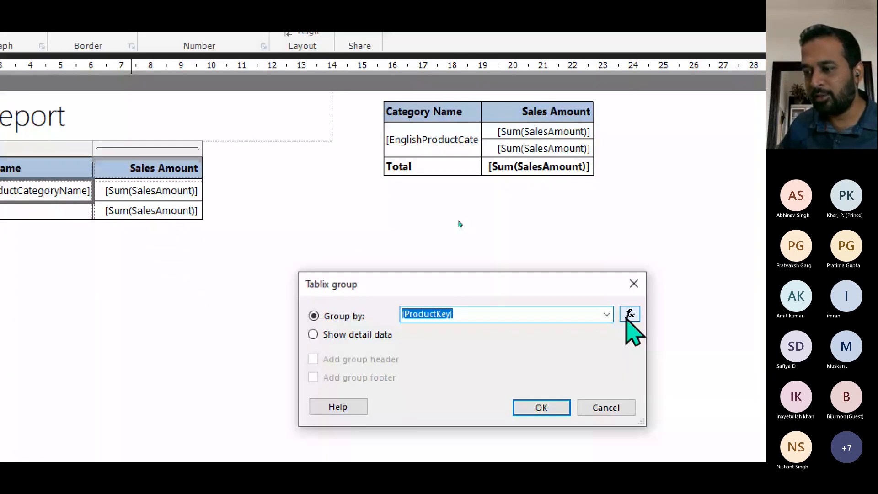
left_click(611, 314)
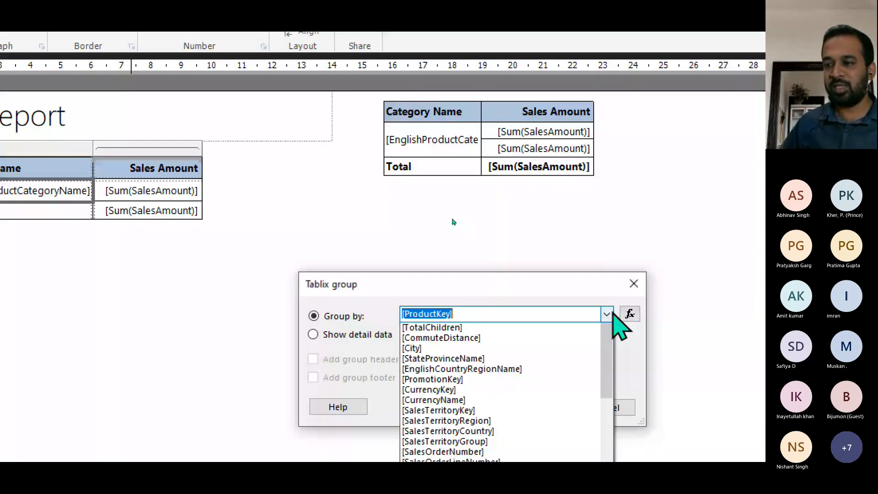
left_click(516, 357)
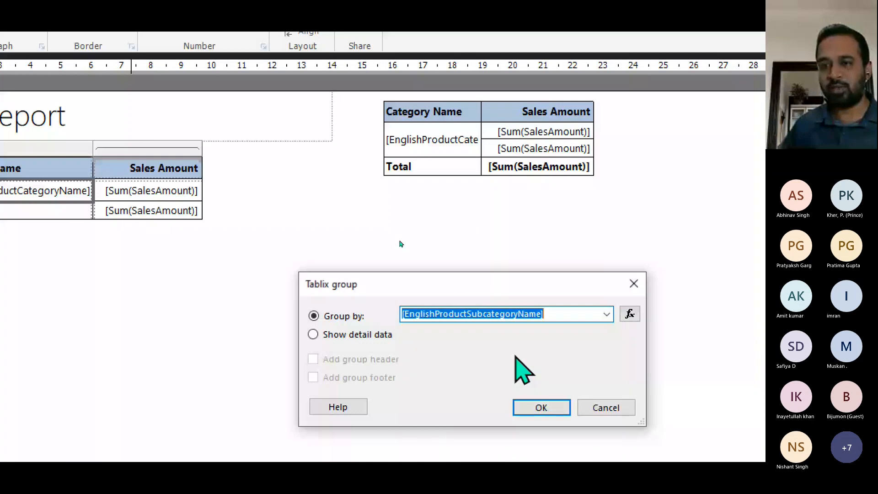
left_click(546, 408)
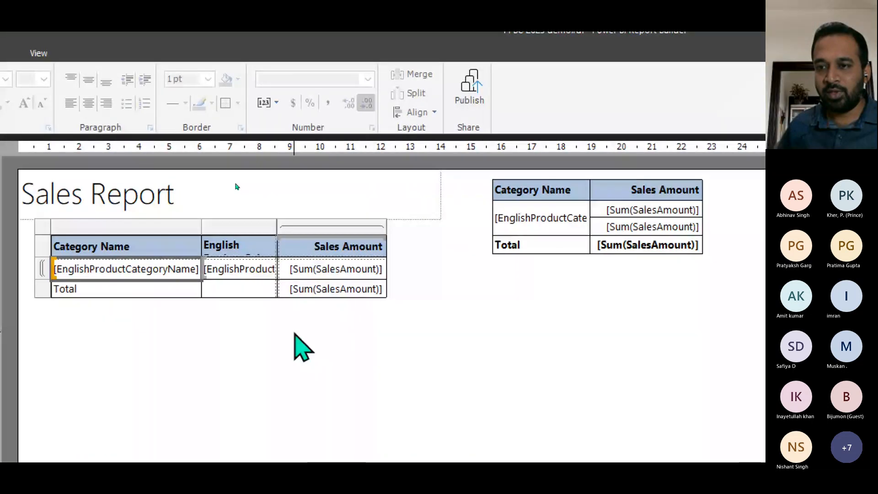
Add a parent column group by SalesTerritoryGroup above the matrix's existing ColumnGroup.
left_click(47, 242)
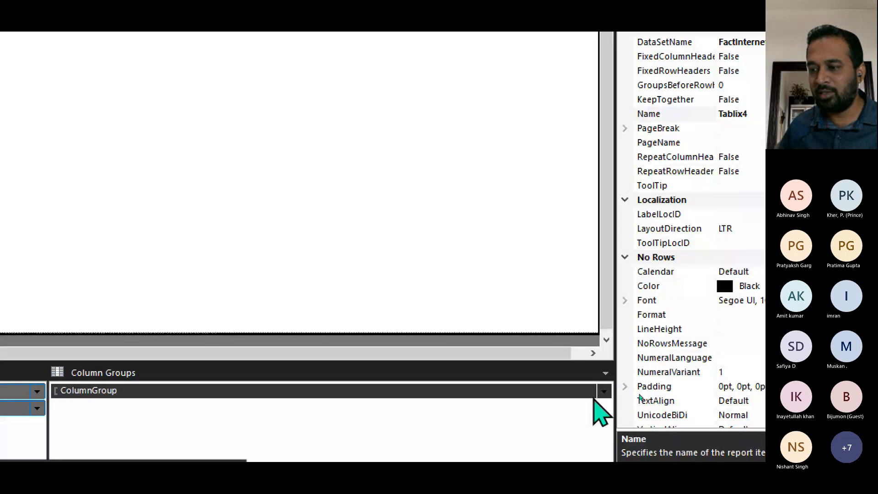
left_click(604, 392)
mouse_move(630, 409)
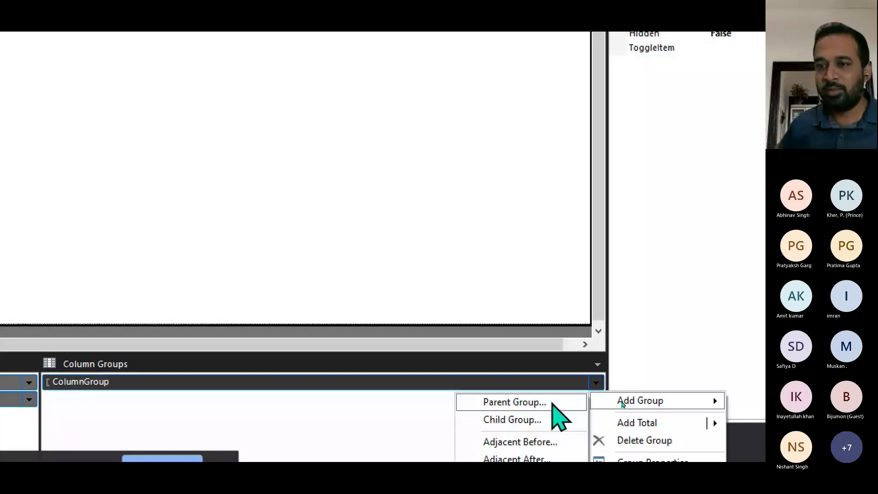
left_click(552, 403)
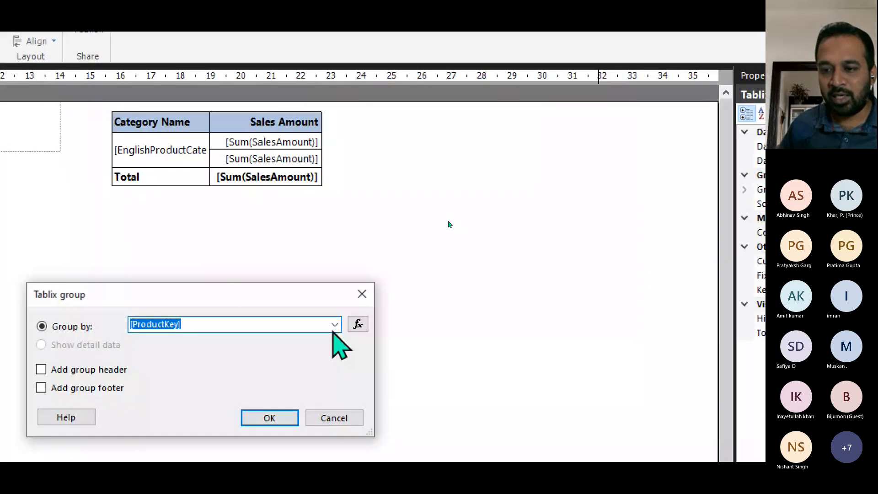
left_click(206, 39)
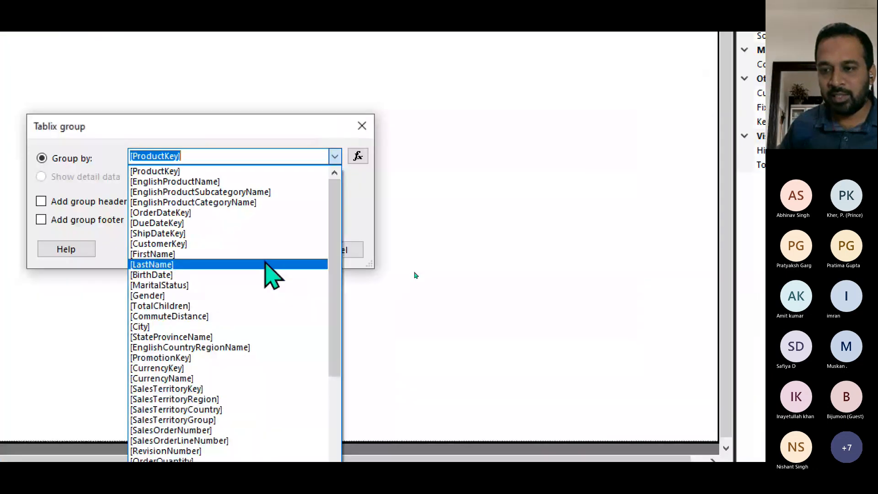
scroll(266, 262, "down", 1)
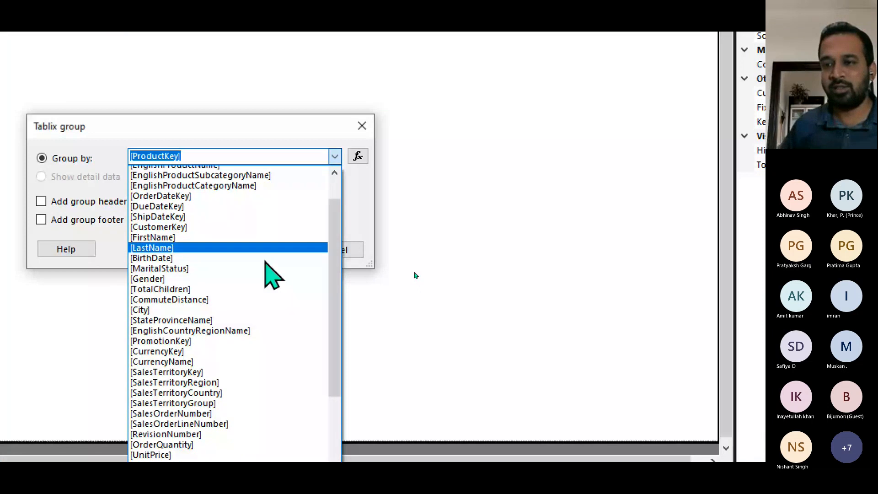
left_click(173, 403)
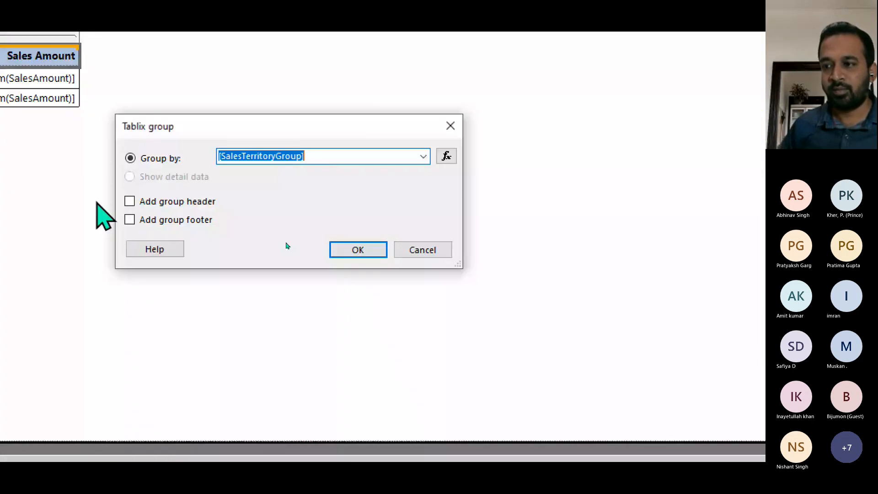
key("Return")
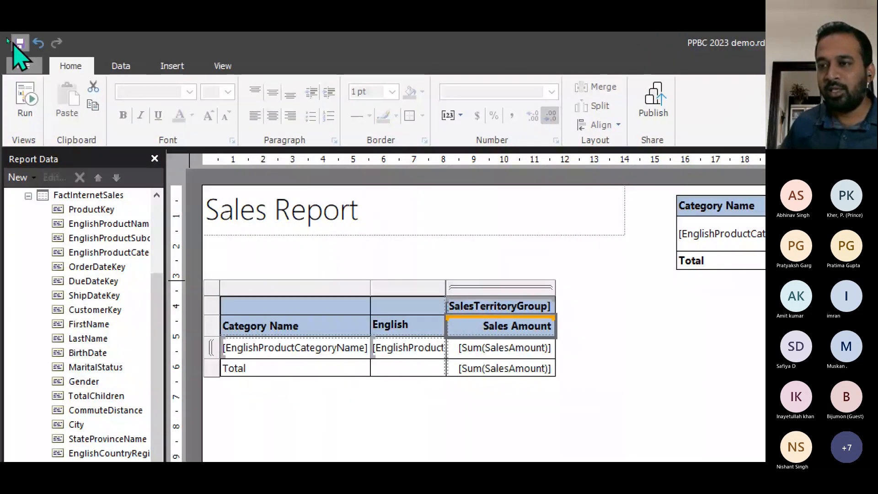
Run the report and examine the sales amounts split by territory group.
left_click(28, 109)
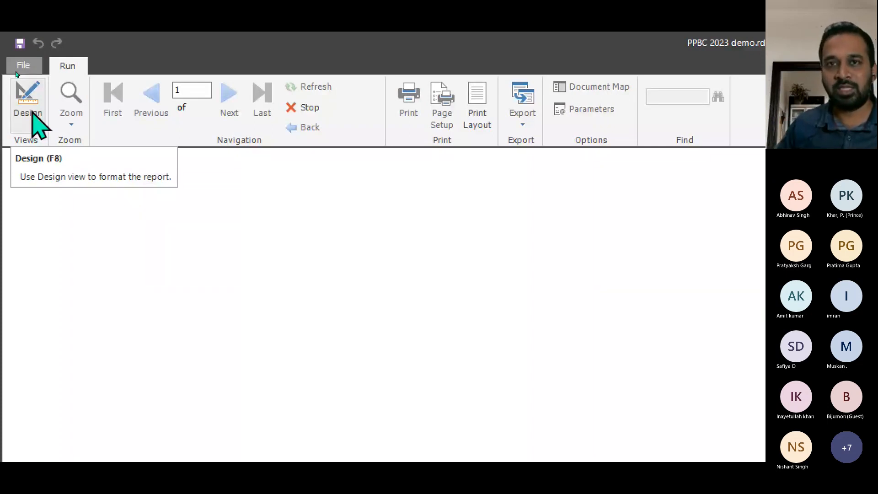
left_click(28, 102)
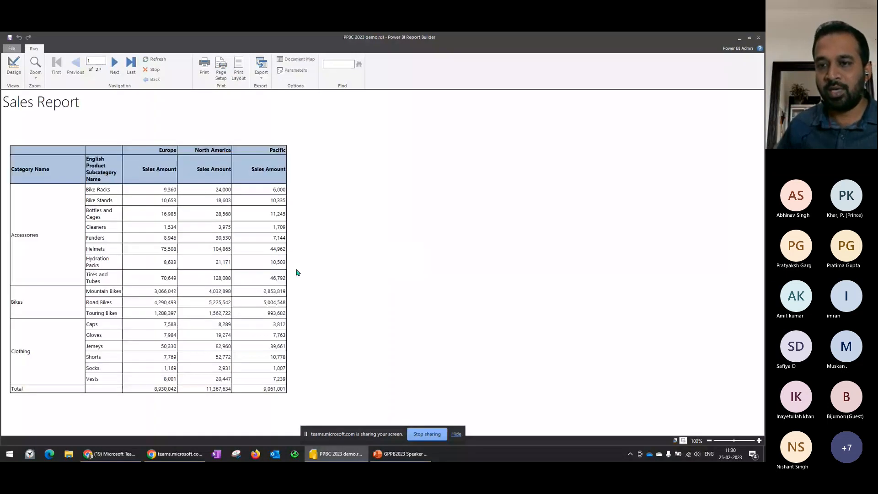
key("super+plus")
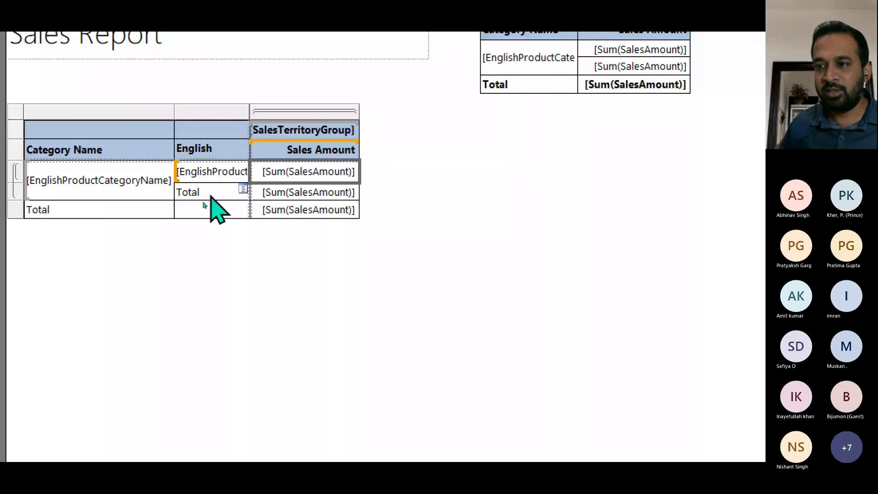
Make the Total label and its sum in the subcategory total row bold.
left_click_drag(211, 196, 290, 187)
key("ctrl+b")
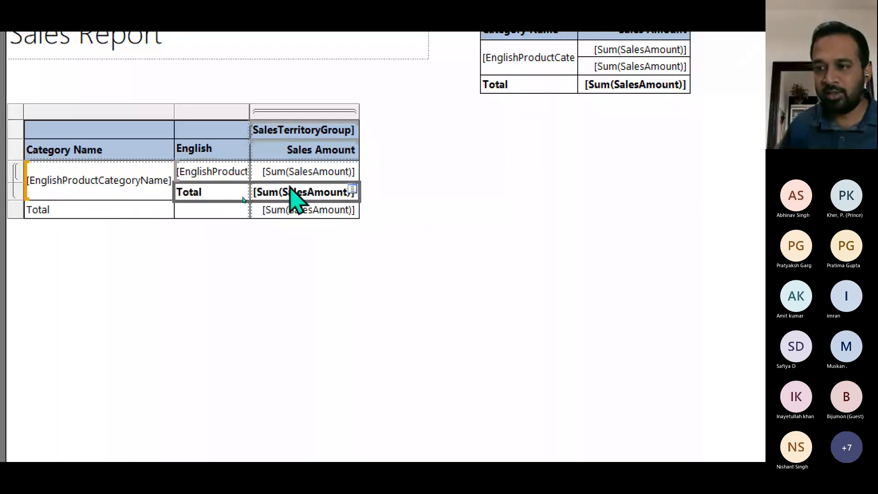
left_click(293, 197)
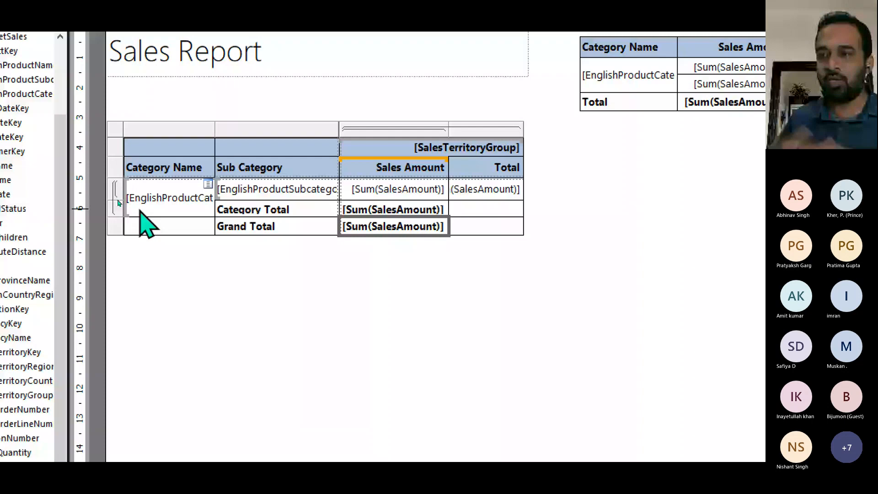
Put the bold Sum(SalesAmount) into the Total column's Category Total and Grand Total cells, and slightly increase the Category Total row height.
left_click(393, 209)
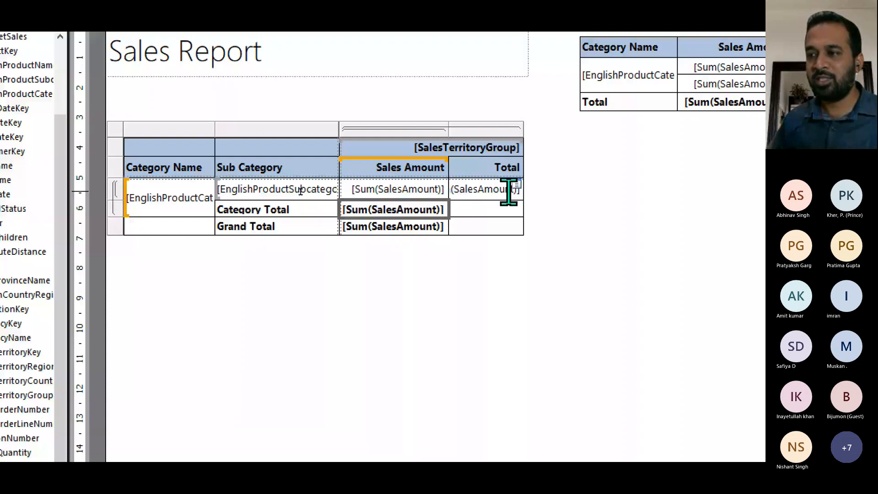
left_click(507, 209)
scroll(572, 183, "down", 3)
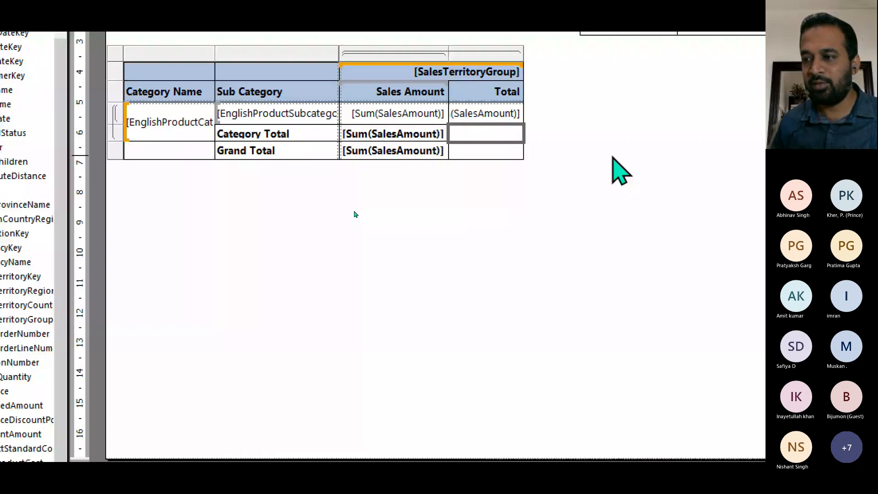
scroll(613, 157, "up", 3)
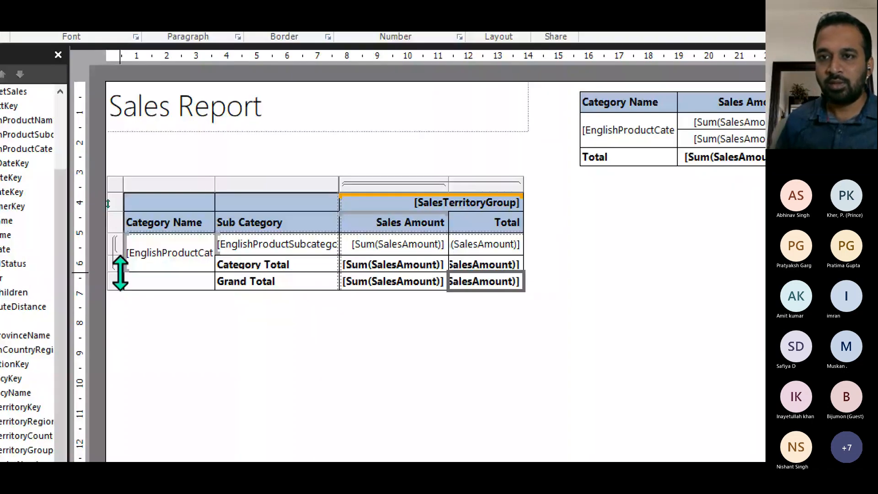
left_click_drag(121, 273, 120, 276)
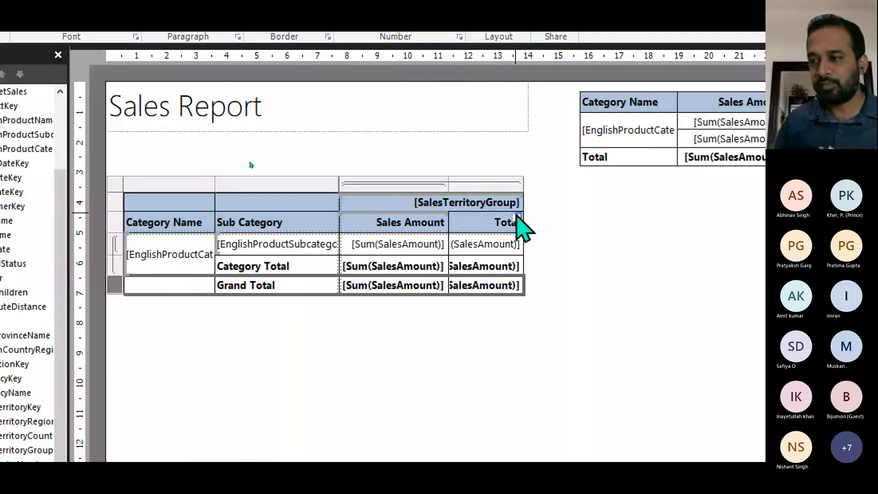
Run the report and examine the Total columns under each territory group.
left_click(22, 90)
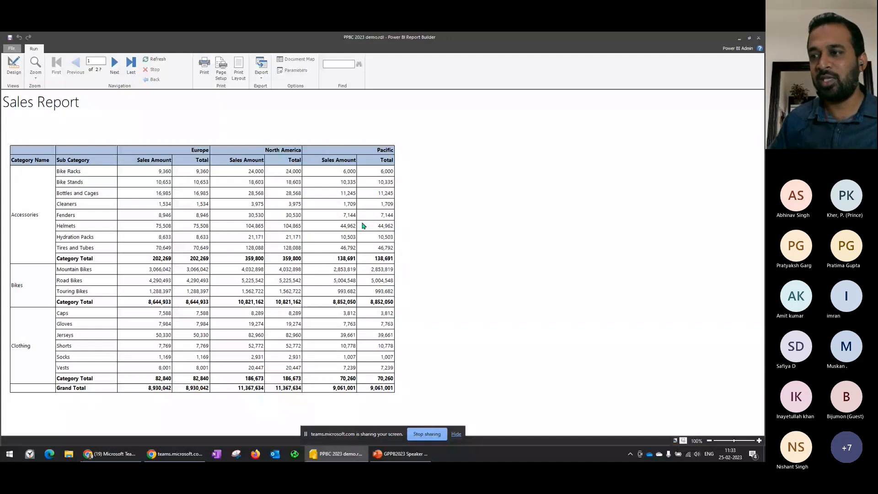
key("super+plus")
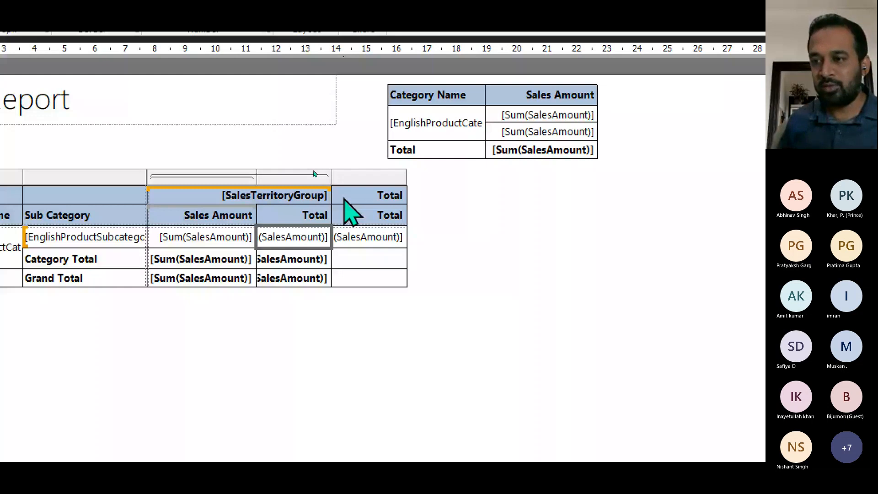
Delete the Total column inside the SalesTerritoryGroup and retitle the remaining outer total column Grand Total.
right_click(289, 182)
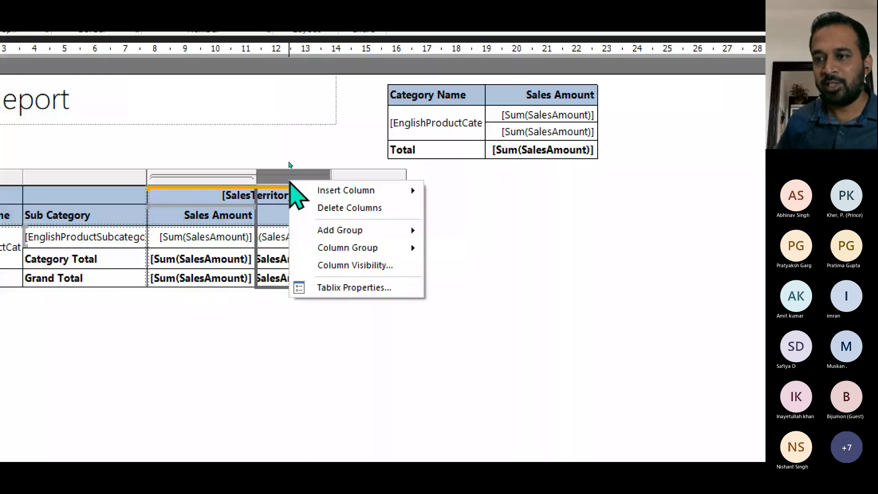
left_click(331, 217)
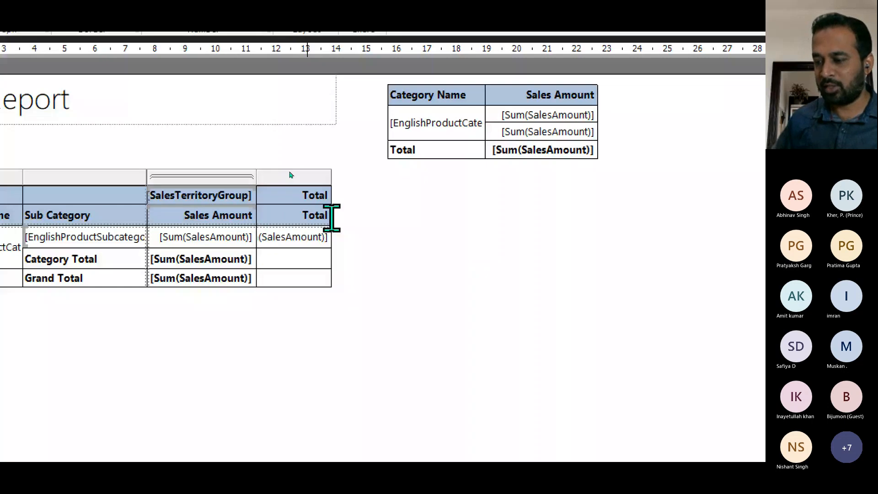
type("G")
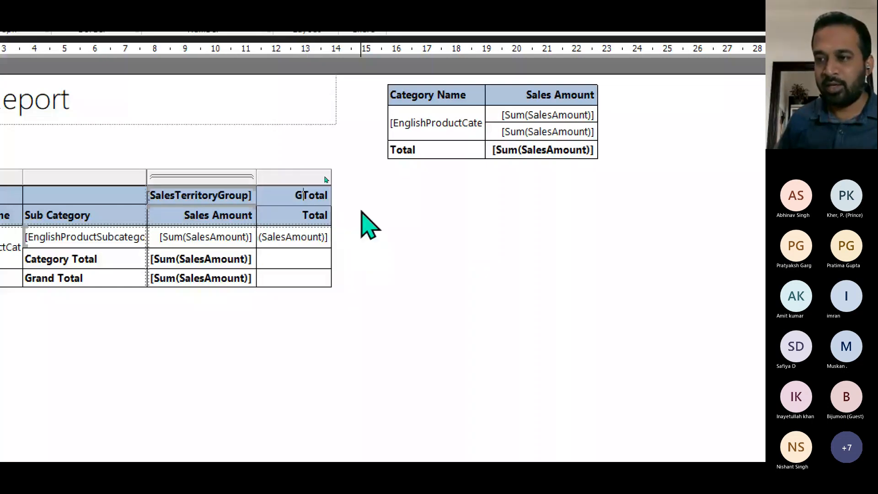
type("rand")
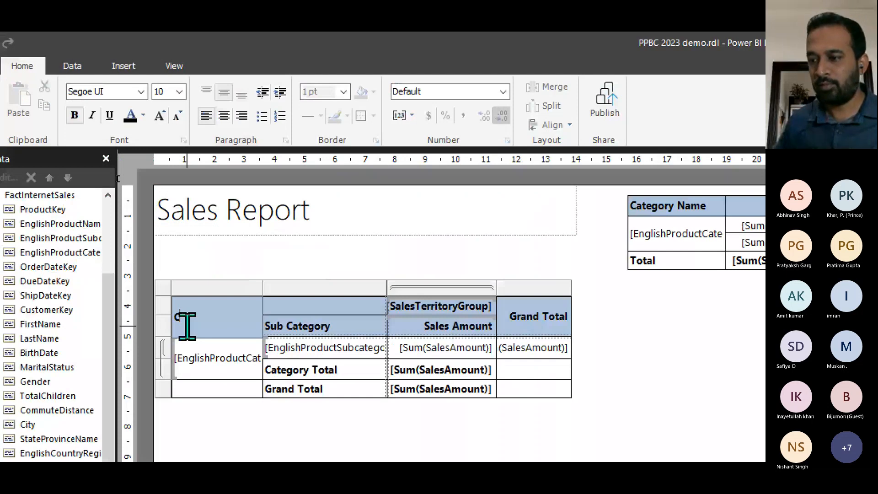
Enter Sub Category Name as the heading in the merged header cell above the subcategory column.
left_click(305, 323)
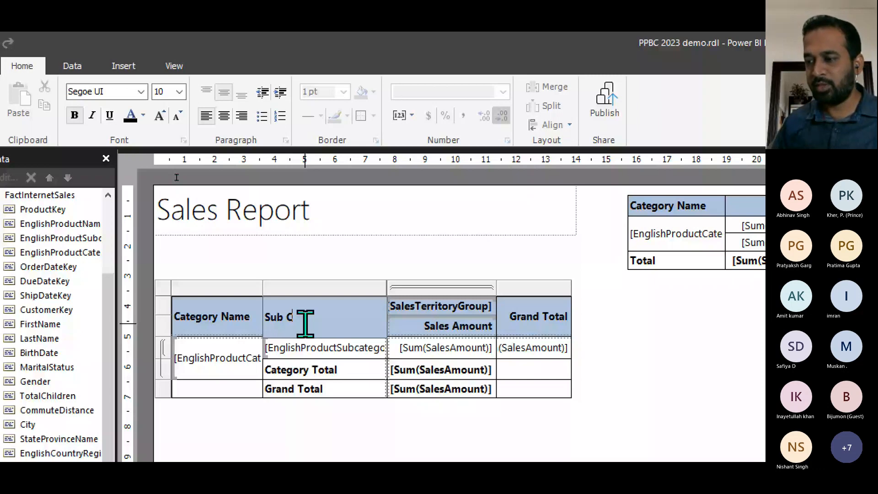
type("Sub C")
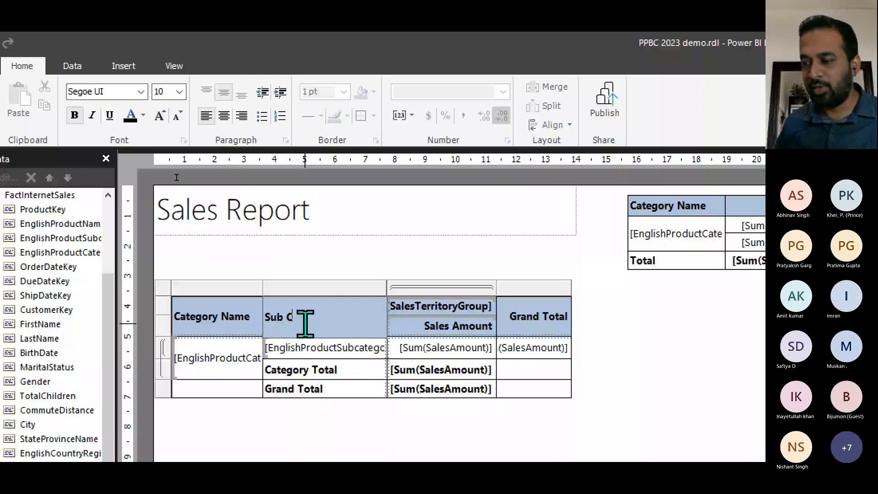
type("ategory Name")
Fill the Grand Total column's two total rows with the bold Sum(SalesAmount) and widen the column to fit.
left_click(526, 369)
left_click(568, 286)
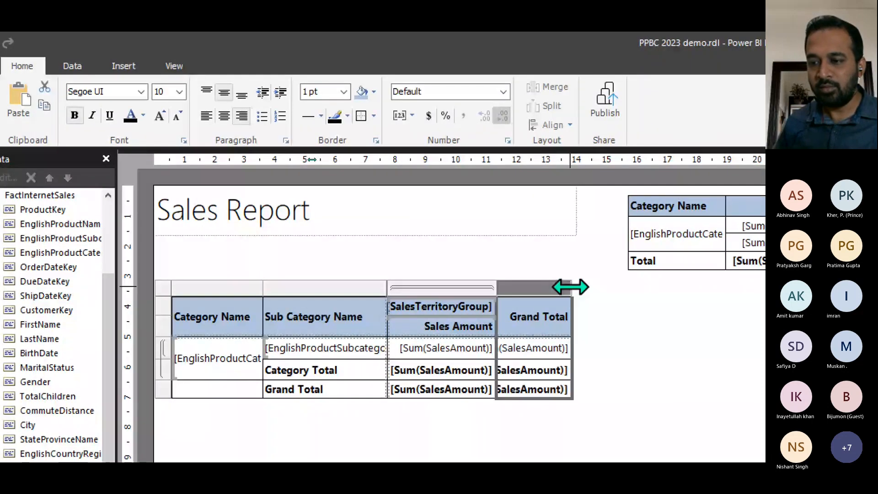
left_click_drag(571, 287, 613, 292)
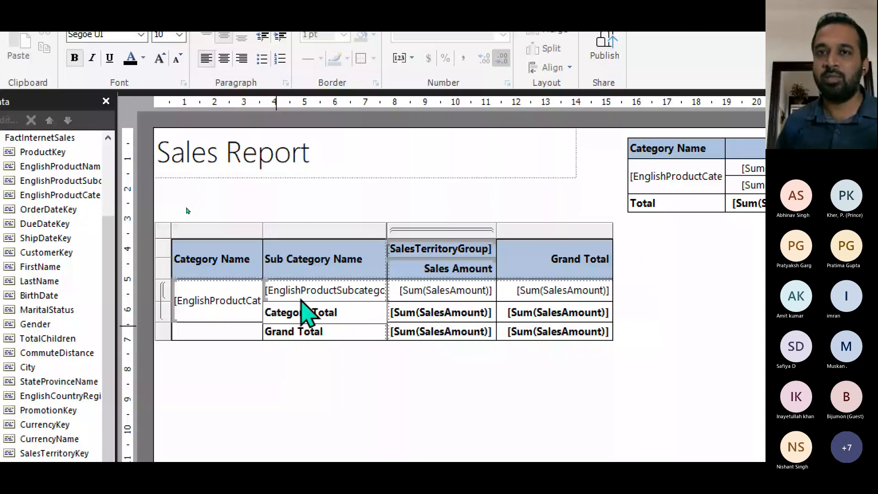
Replace the Category Total label with the EnglishProductCategoryName field.
double_click(303, 312)
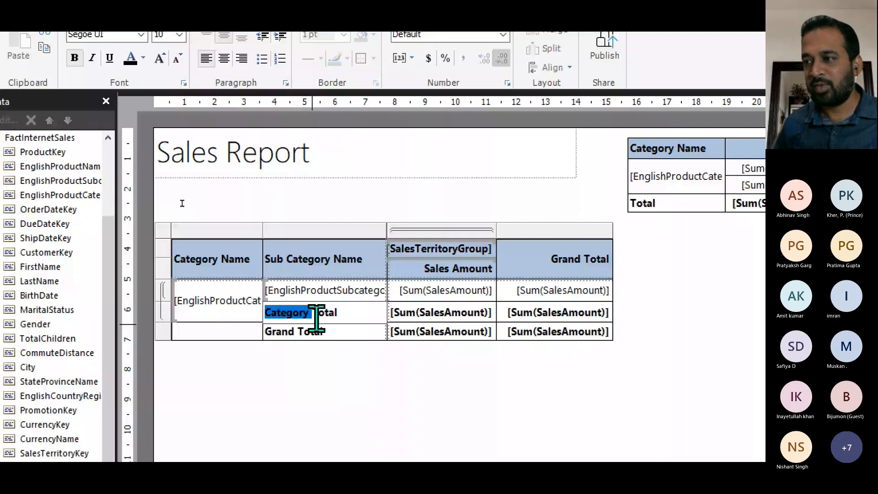
right_click(323, 322)
left_click(377, 397)
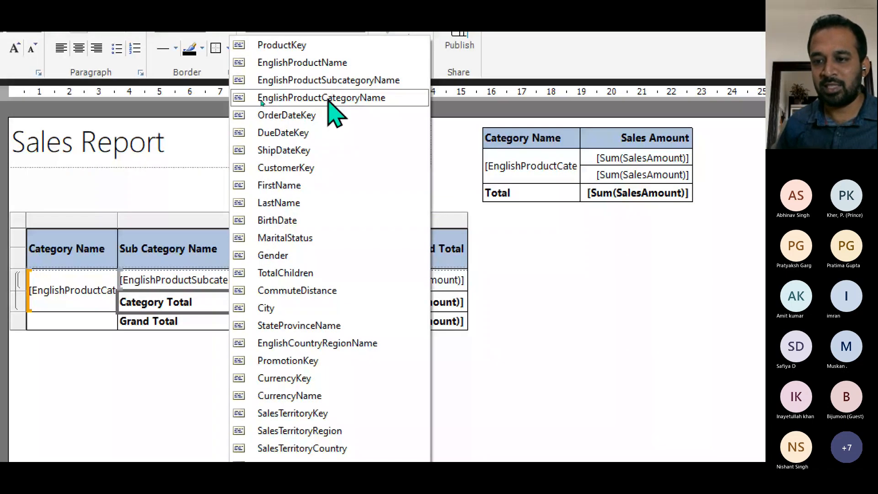
left_click(329, 98)
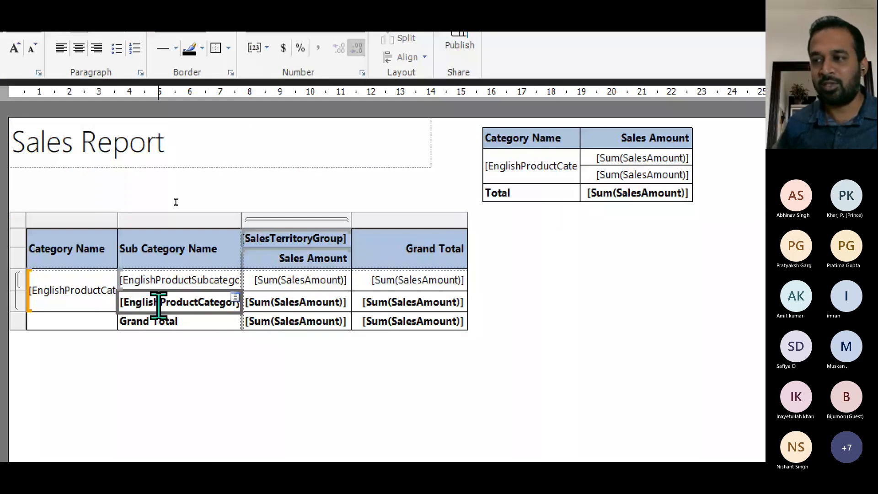
Inspect the expression behind the EnglishProductCategoryName label in the category total row.
right_click(159, 305)
left_click(192, 402)
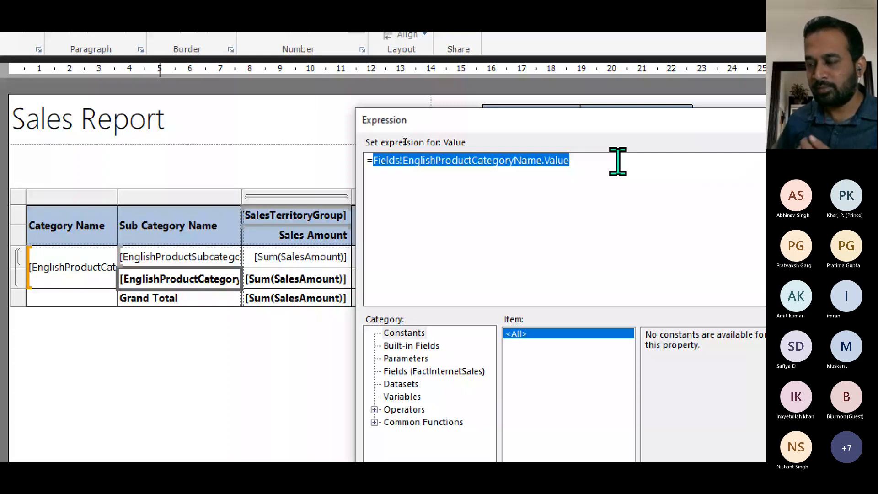
key("Escape")
Run the report and review the category subtotal labels and the Grand Total column.
left_click(18, 93)
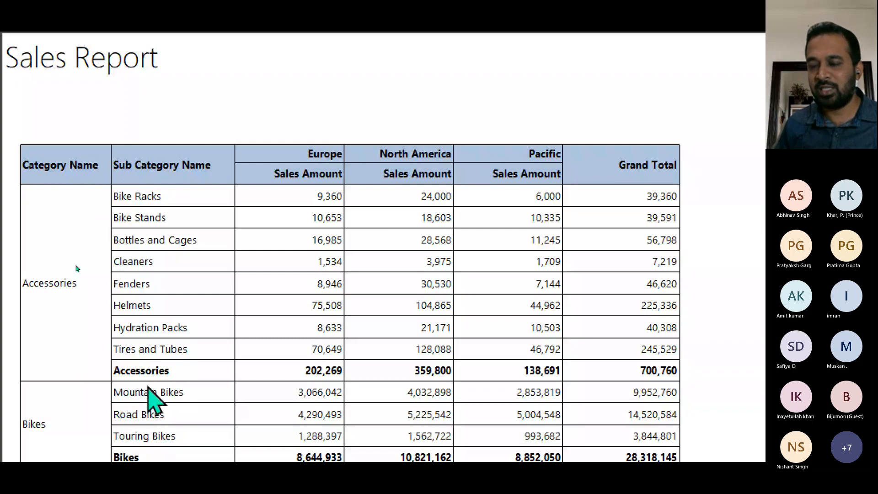
scroll(148, 388, "down", 5)
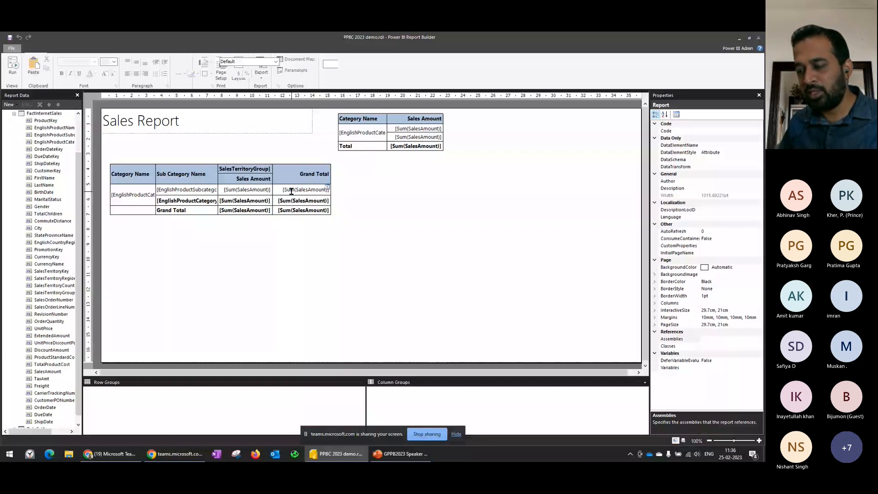
Open the options for adding another group to the matrix's column groups.
left_click(292, 191)
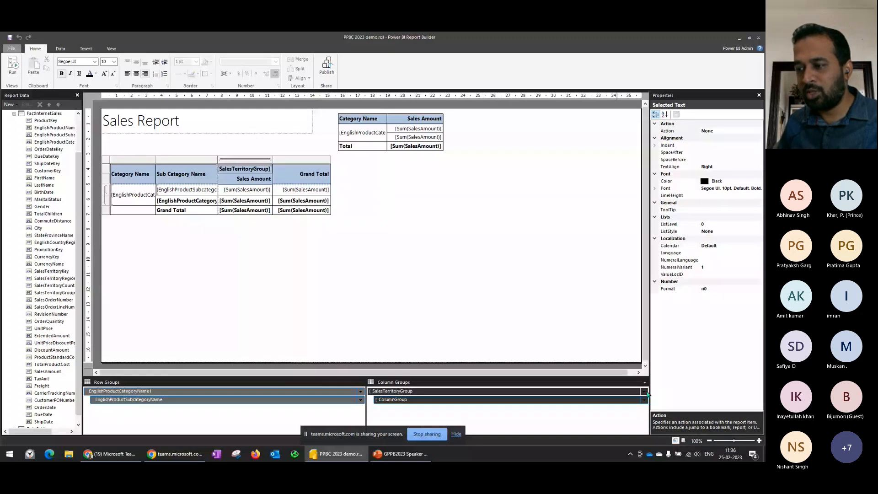
left_click(644, 391)
mouse_move(703, 400)
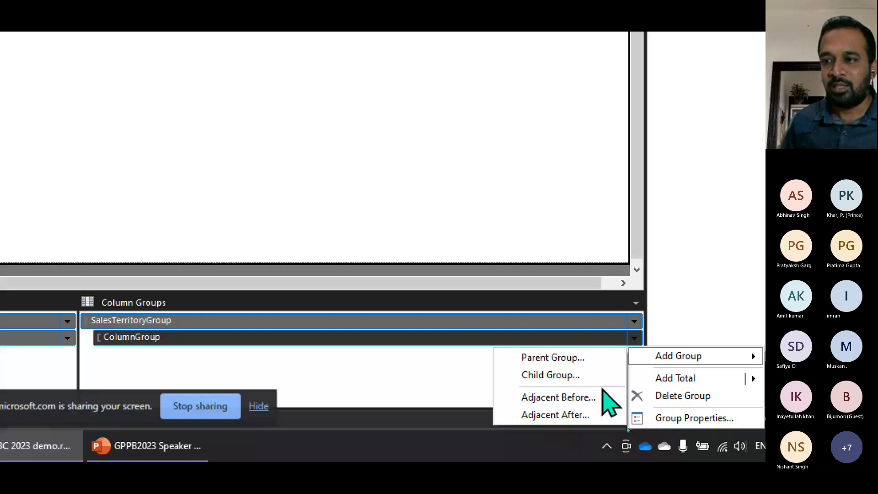
Try adding an adjacent column group after ColumnGroup, grouped by [Gender].
left_click(602, 394)
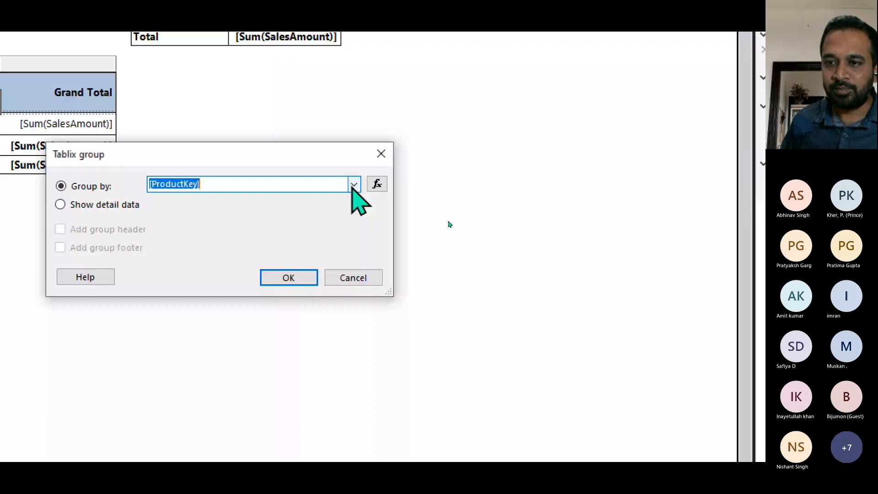
left_click(354, 183)
left_click(192, 219)
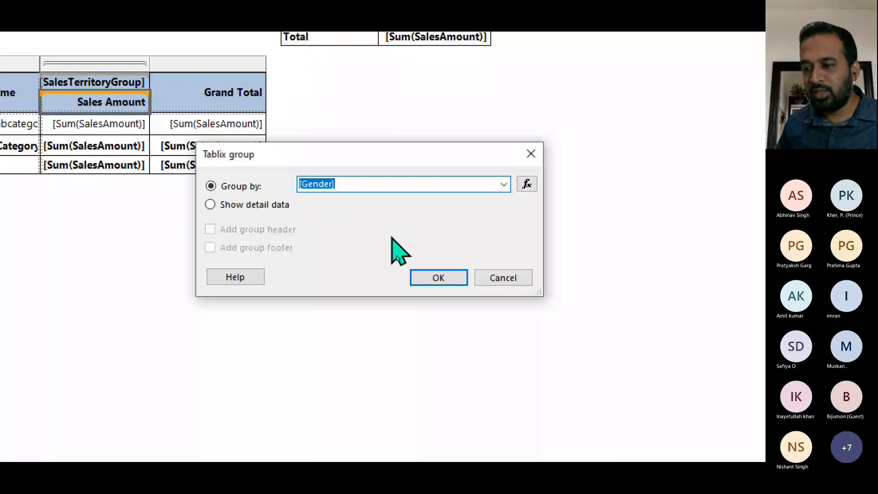
left_click(438, 277)
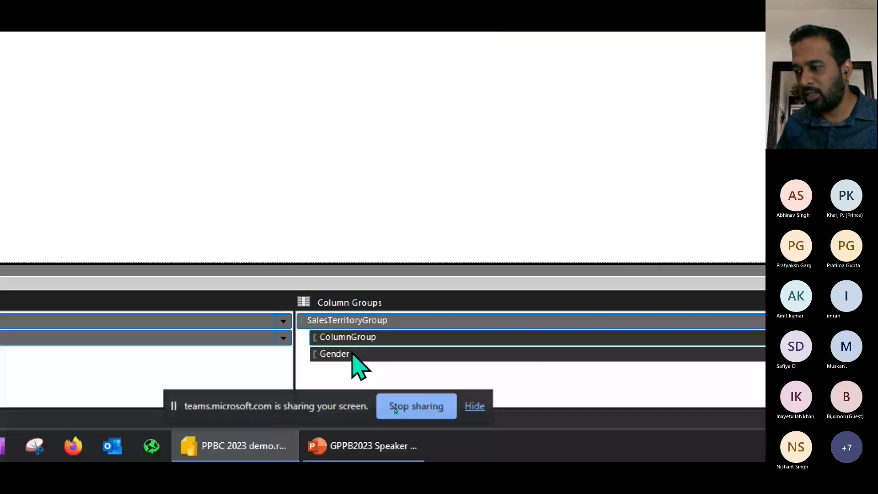
Delete the Gender column group together with its related rows and columns.
right_click(618, 350)
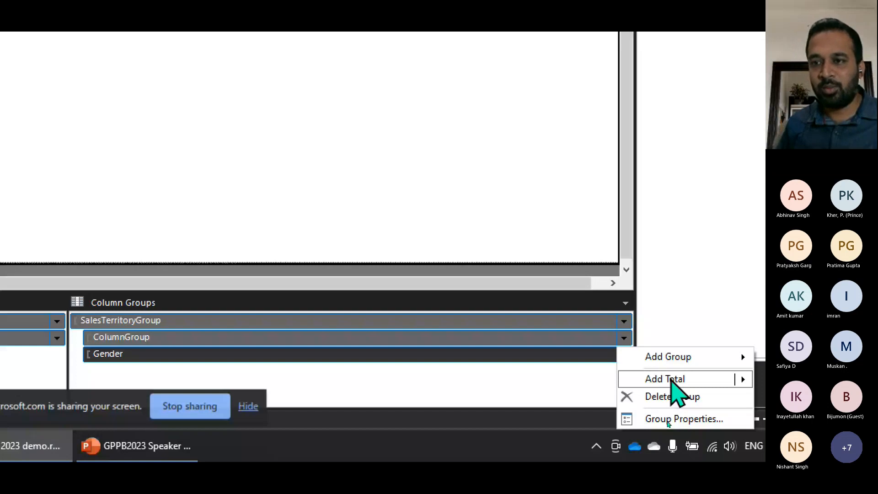
left_click(672, 396)
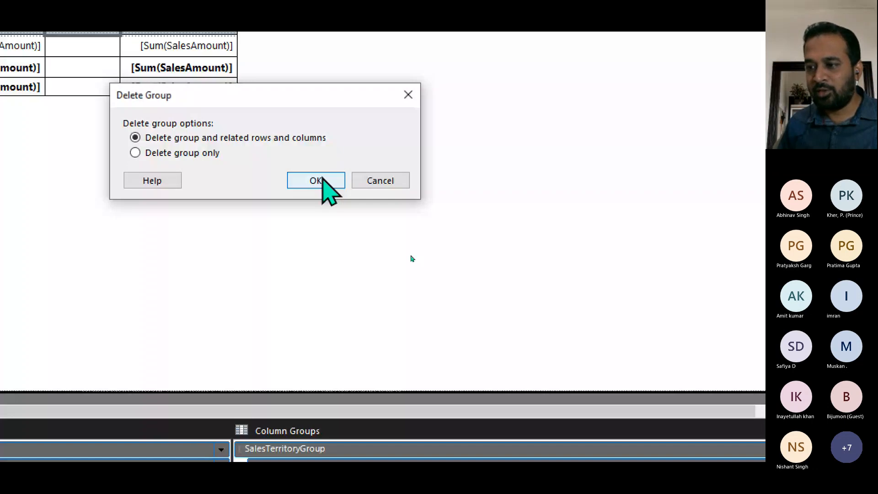
left_click(315, 180)
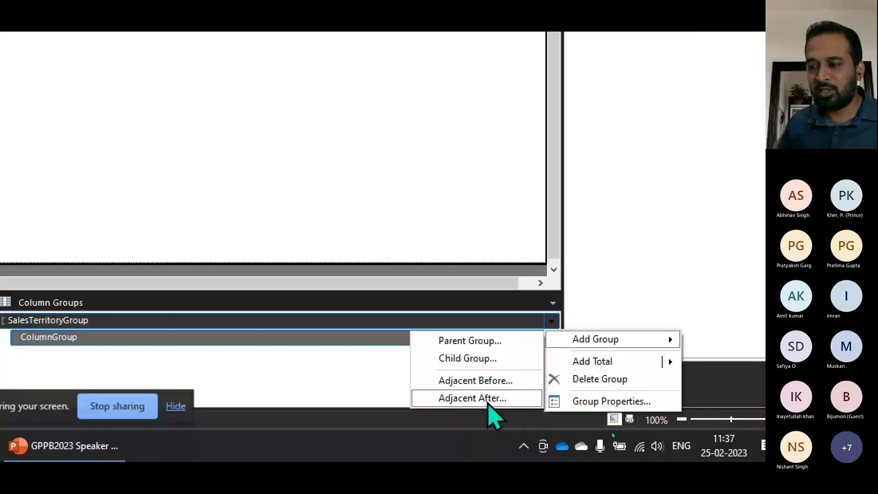
Add an adjacent column group after SalesTerritoryGroup, grouped by [Gender].
left_click(472, 398)
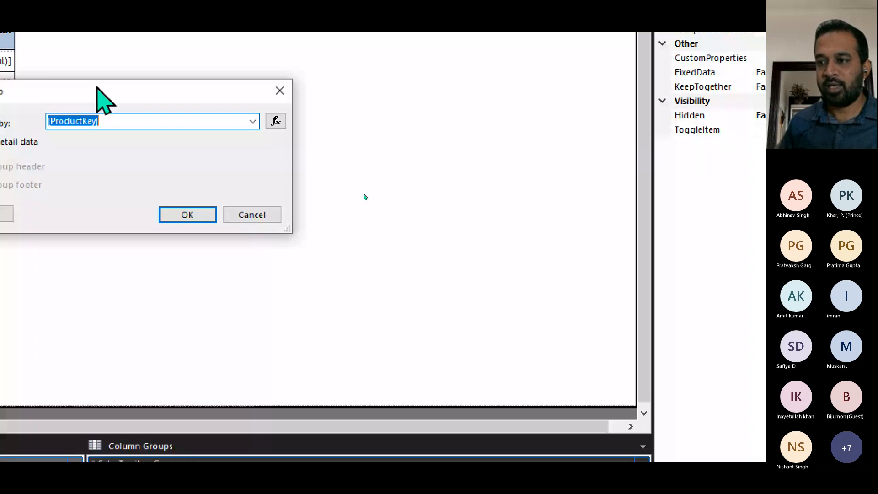
left_click(253, 121)
left_click(371, 291)
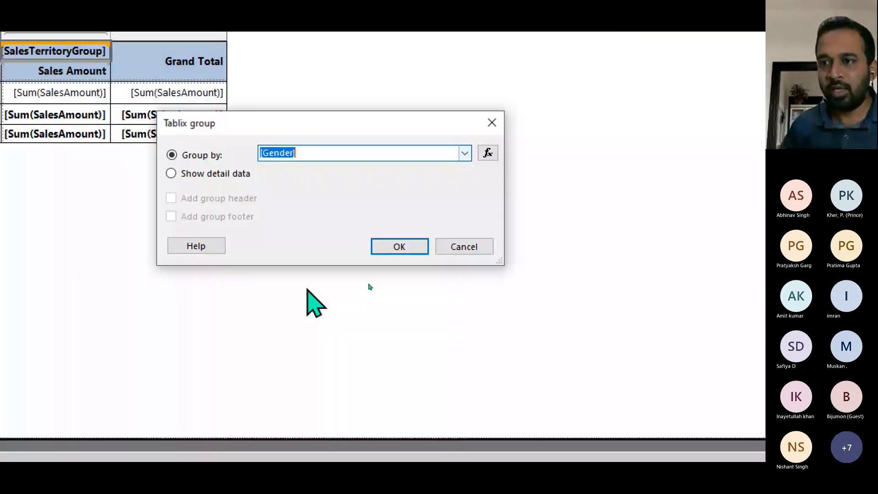
left_click(397, 247)
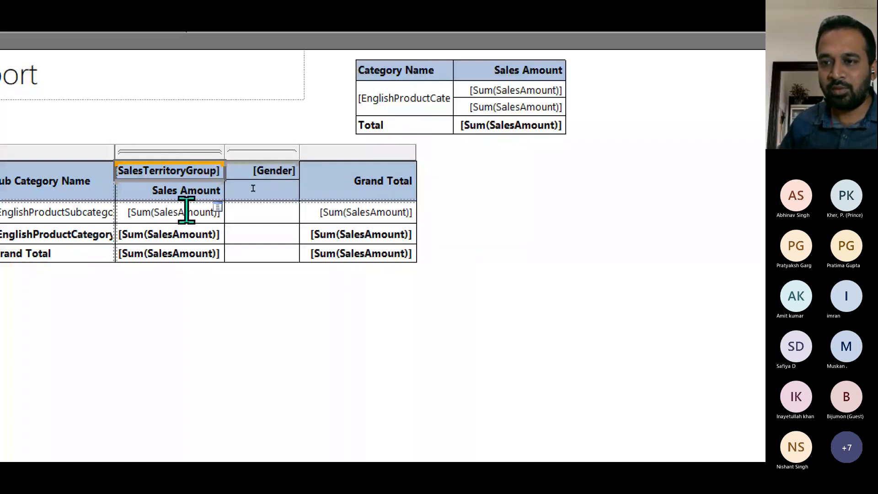
Replace the Sales Amount header with a copy of [SalesTerritoryGroup] and clear the header cell above it.
left_click(134, 145)
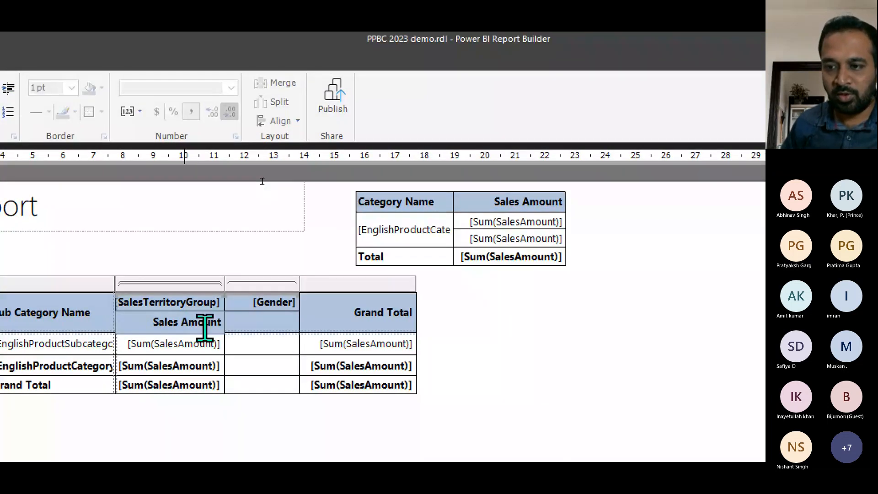
double_click(191, 343)
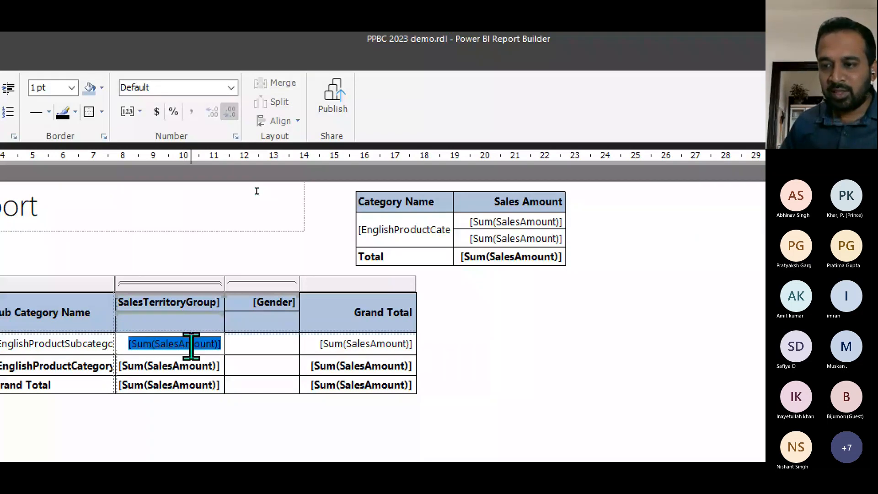
double_click(158, 328)
key("ctrl+c")
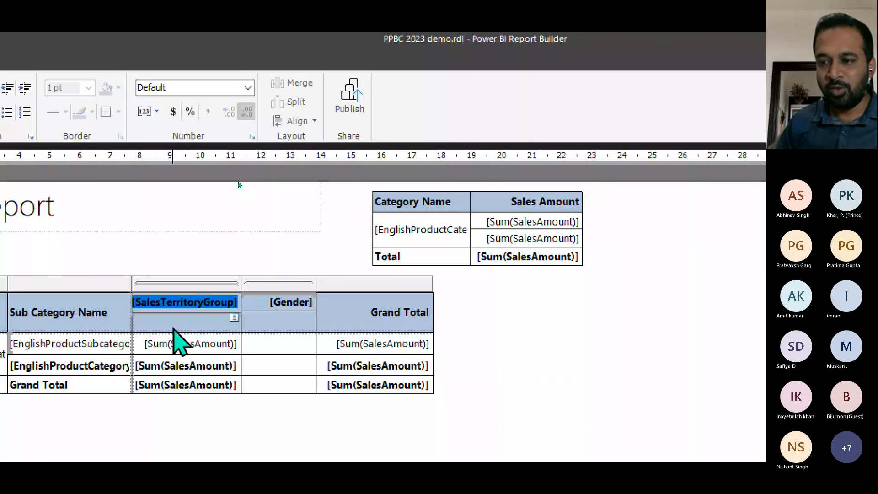
key("Escape")
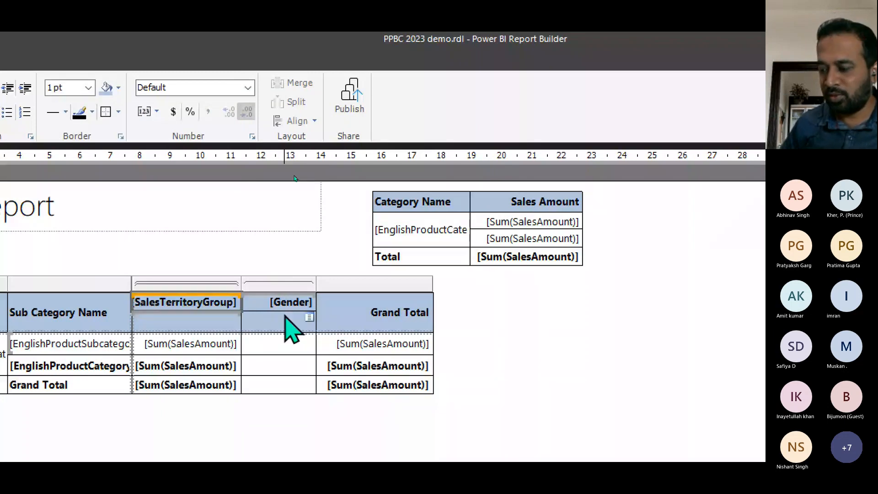
left_click(197, 320)
key("ctrl+v")
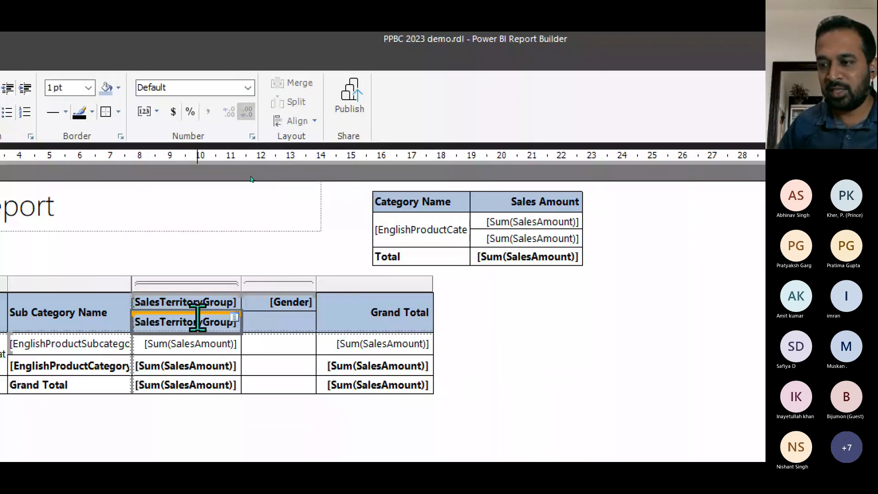
key("Delete")
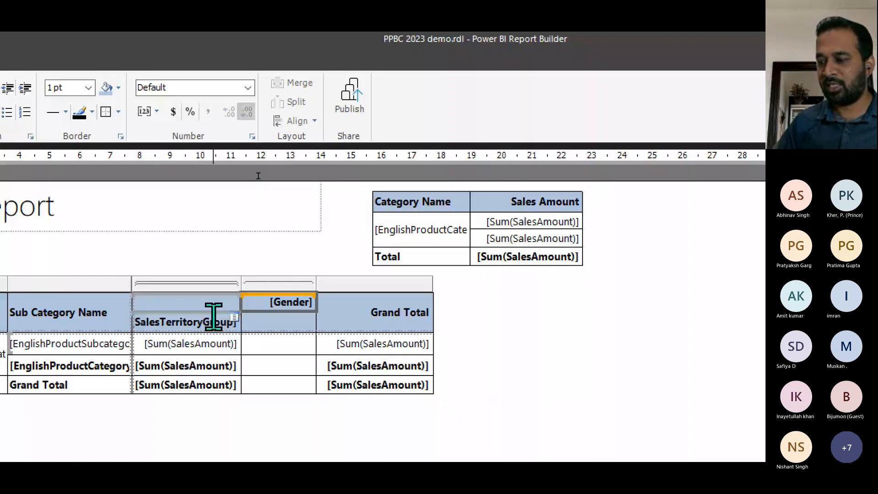
Move the [Gender] header down into the second header row, leaving the cell above it empty.
key("Down")
type("[Gender]")
key("Up")
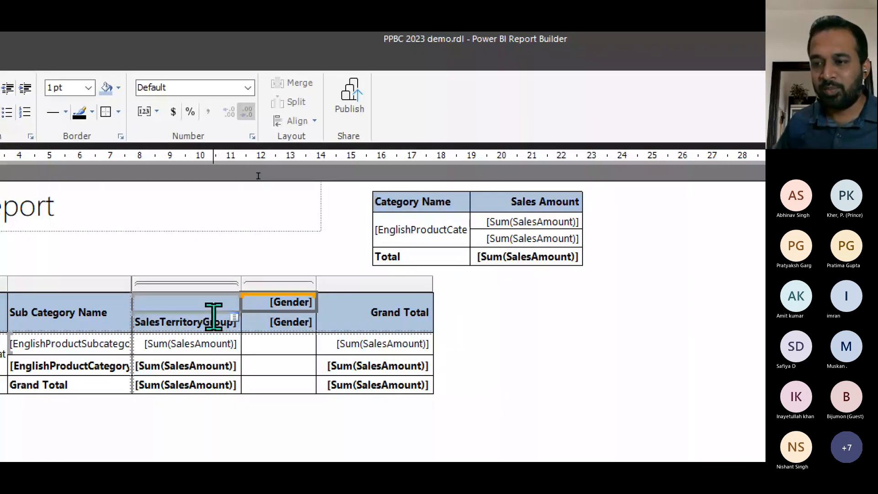
key("Delete")
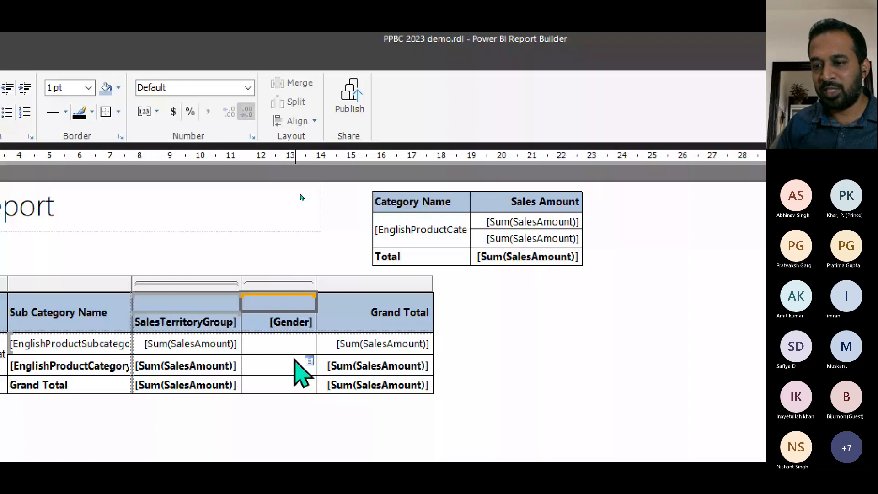
Fill the Gender column's detail and total cells with [Sum(SalesAmount)] and preview the report.
left_click(268, 350)
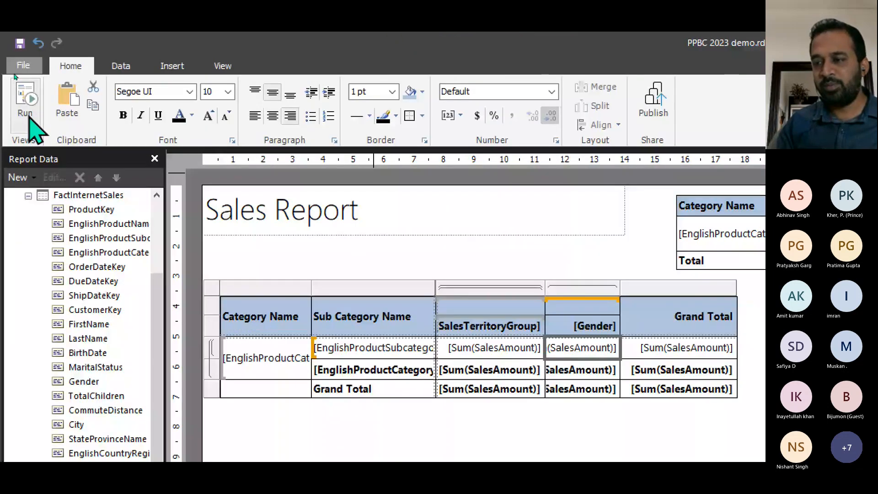
left_click(27, 119)
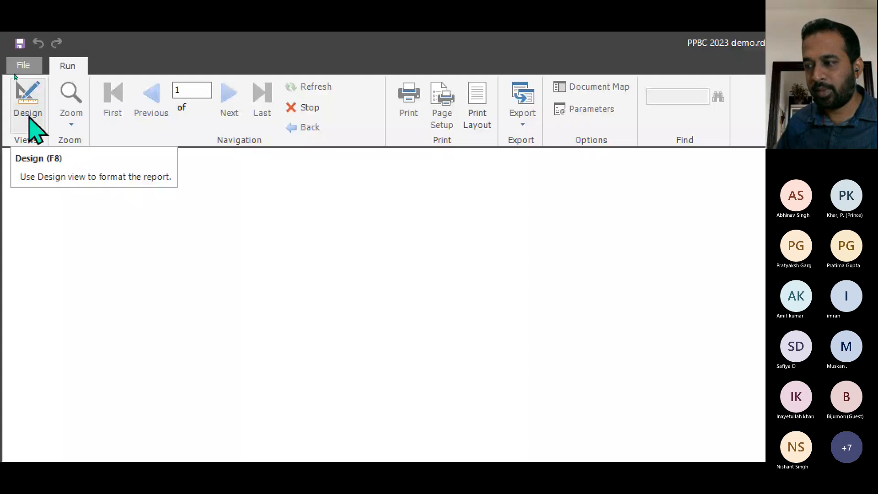
left_click(28, 117)
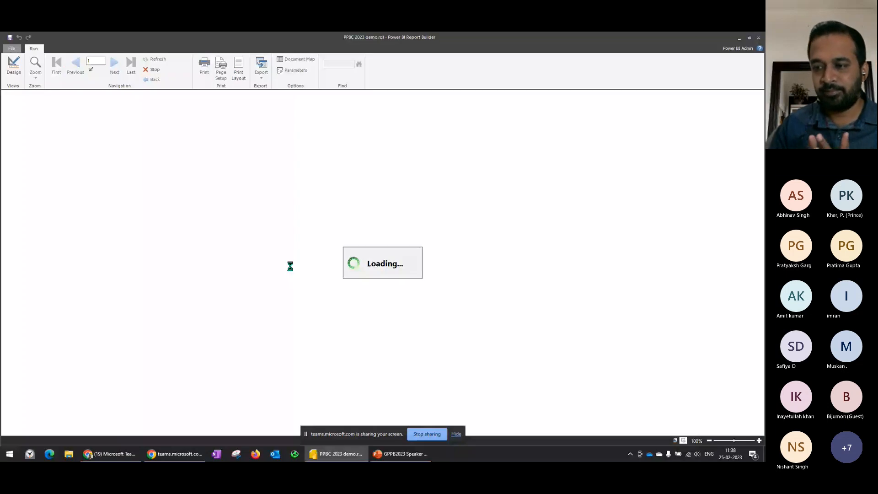
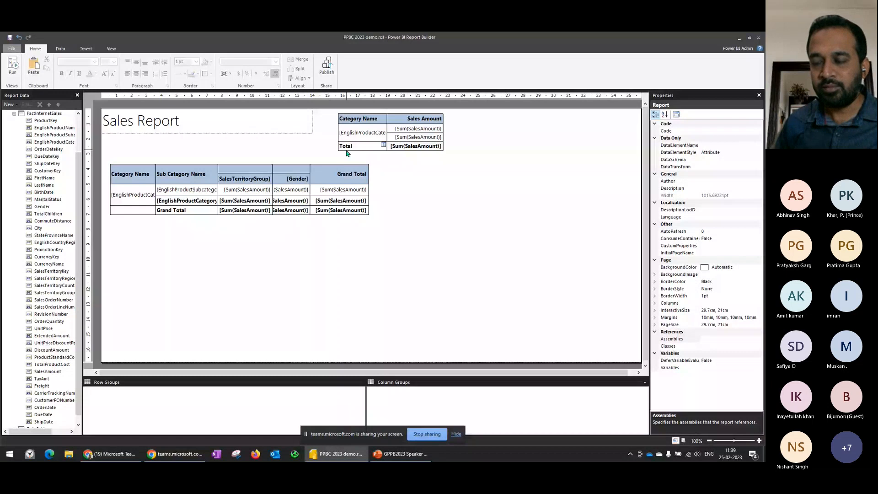
Select the whole lower matrix and move it right to about 5.7 cm from the body's left edge.
left_click(281, 174)
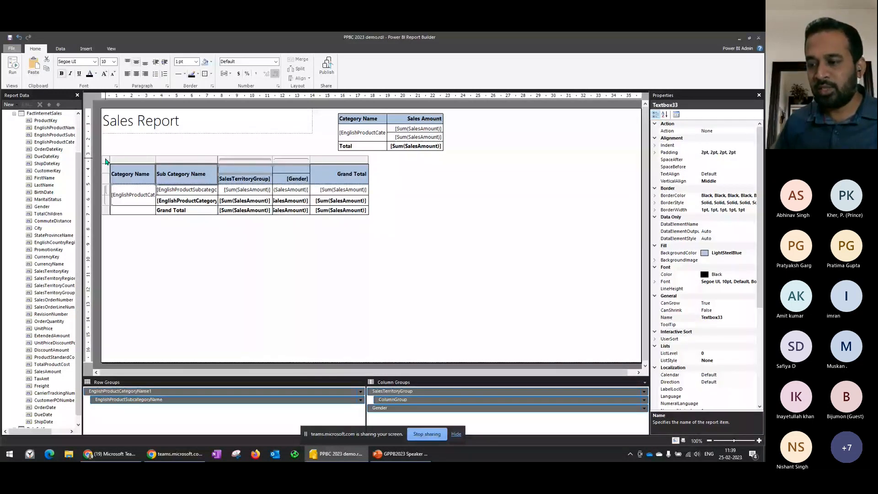
left_click(105, 161)
left_click_drag(156, 167, 233, 167)
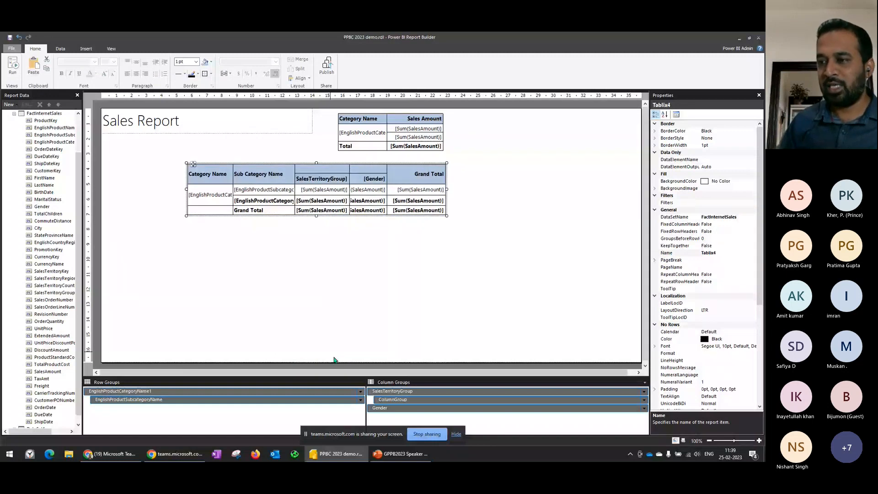
Review the two slides on List data regions in PowerPoint and return to Power BI Report Builder.
key("alt+Tab")
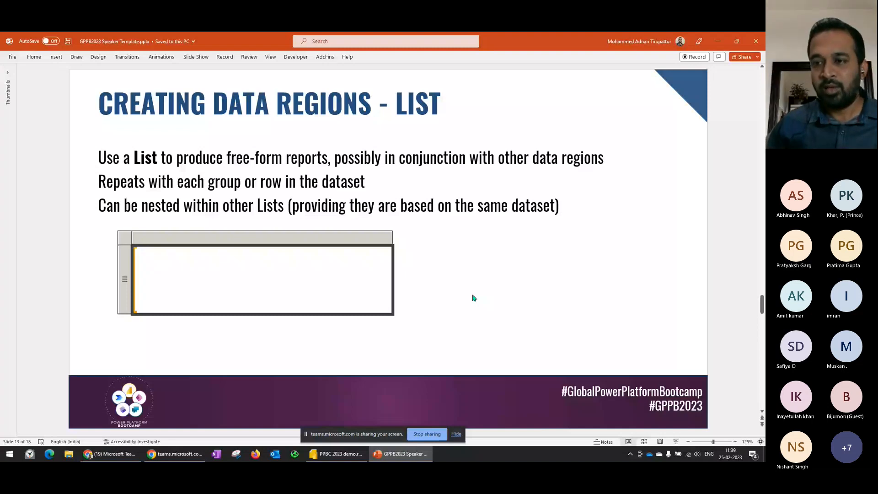
key("Page_Down")
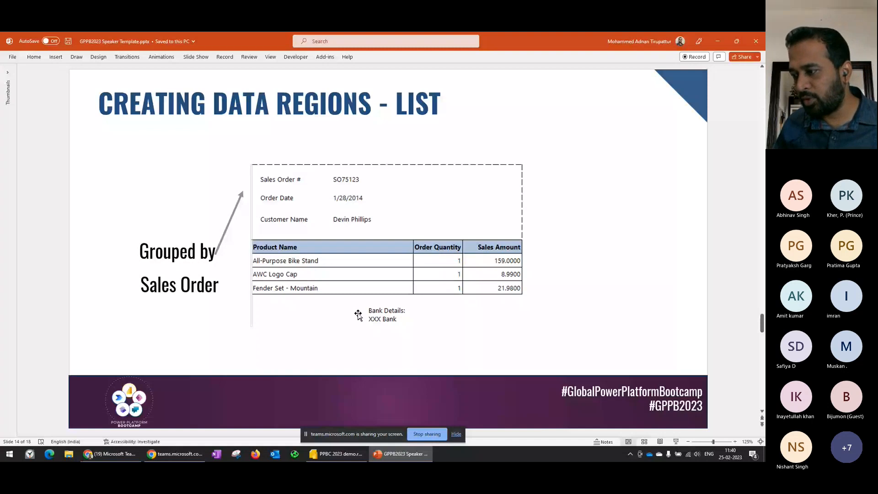
key("alt+Tab")
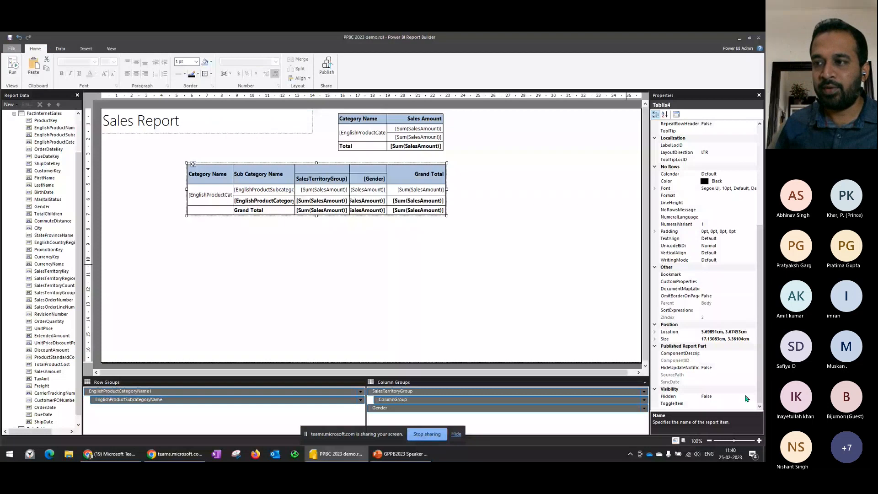
Set the matrix's Hidden property to True and move it further right to free the space under the report title.
double_click(747, 398)
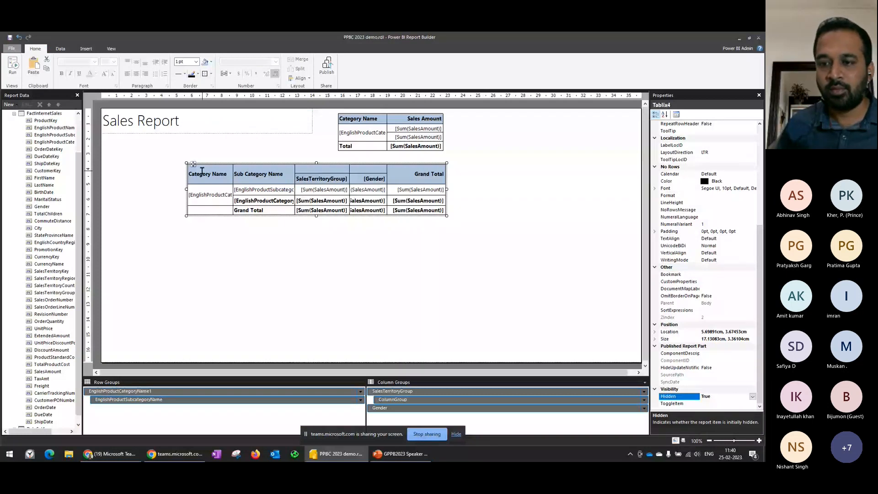
left_click_drag(202, 170, 401, 183)
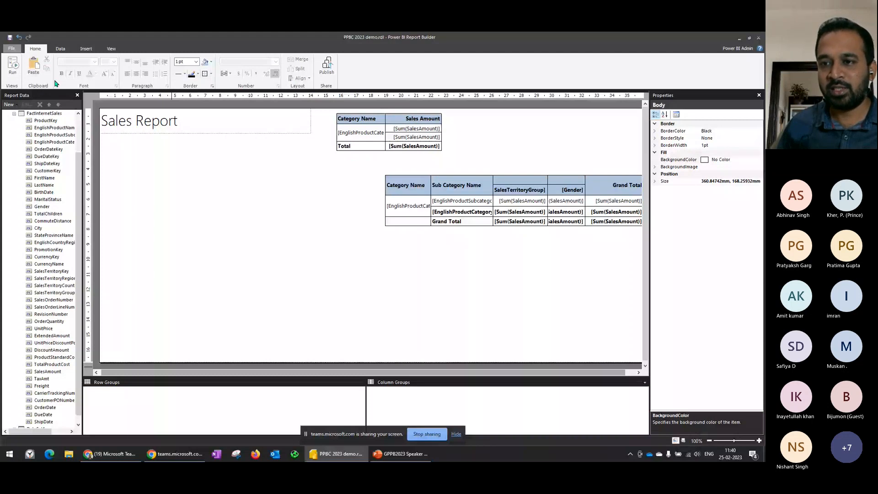
Insert a List about 12 cm wide and 4 cm high below the Sales Report title.
left_click(86, 48)
left_click(240, 66)
left_click_drag(112, 161, 288, 215)
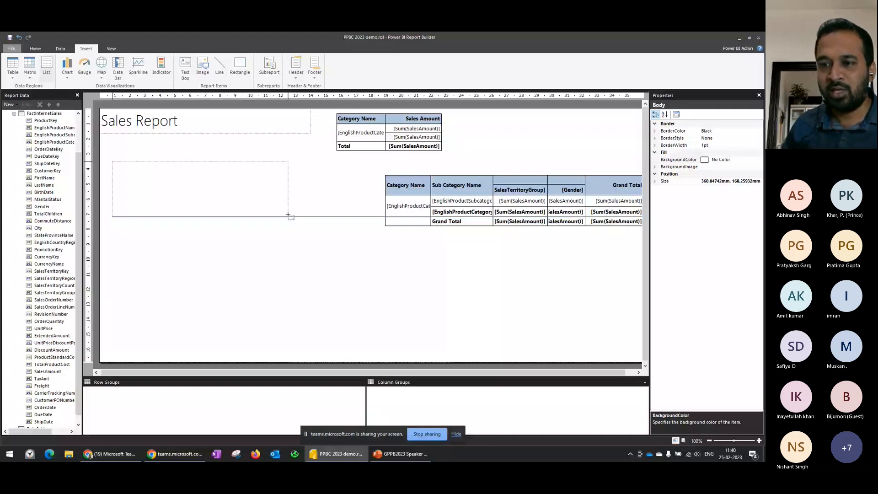
Select the new list and increase its row height to about 5 cm.
left_click(417, 137)
key("super+plus")
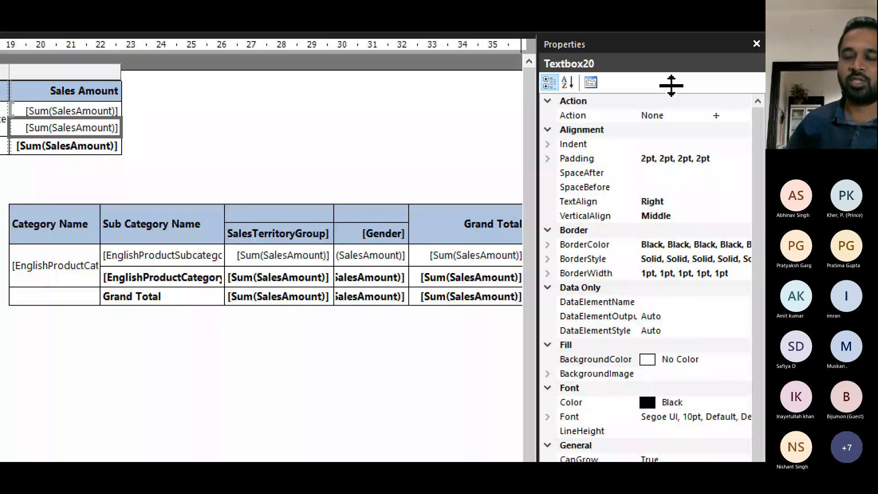
left_click(278, 278)
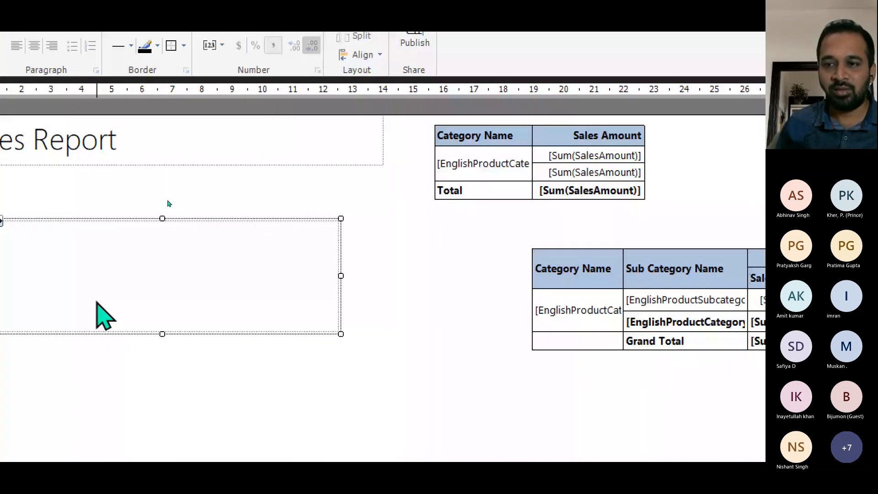
left_click(105, 315)
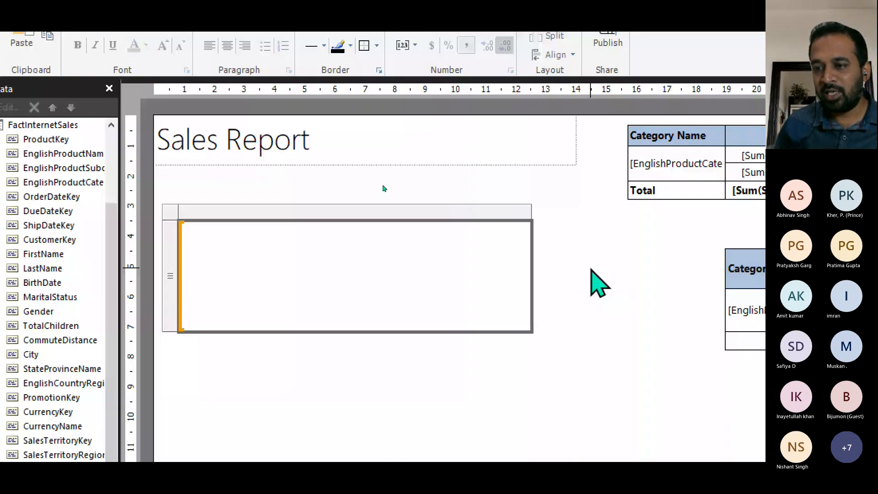
left_click_drag(178, 333, 178, 380)
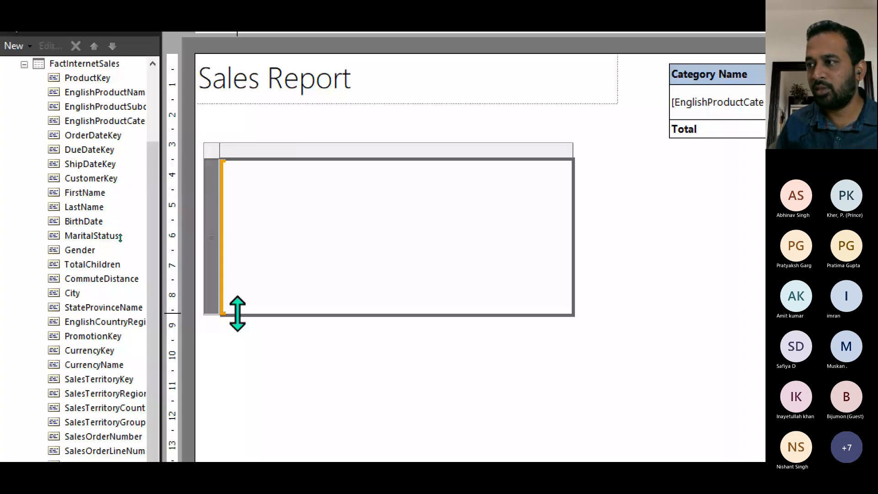
Switch to PowerPoint and examine the list example grouped by sales order, including its header fields and product table.
key("alt+Tab")
scroll(406, 192, "down", 2)
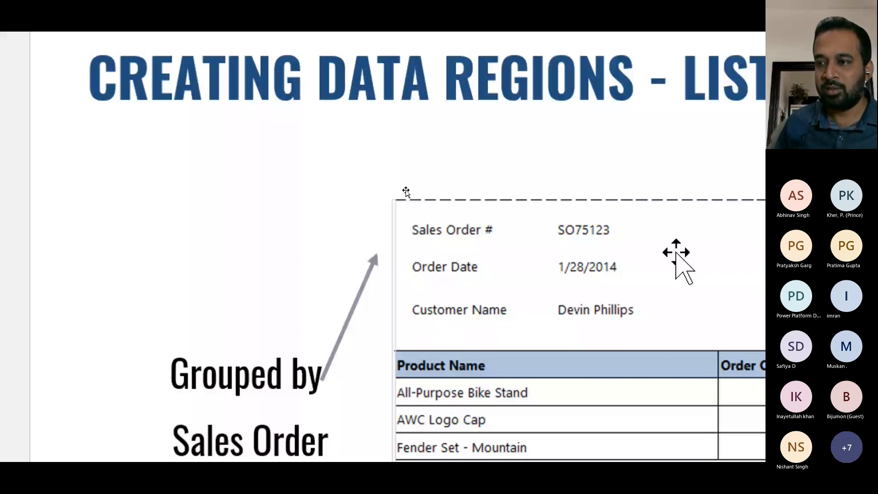
key("super+minus")
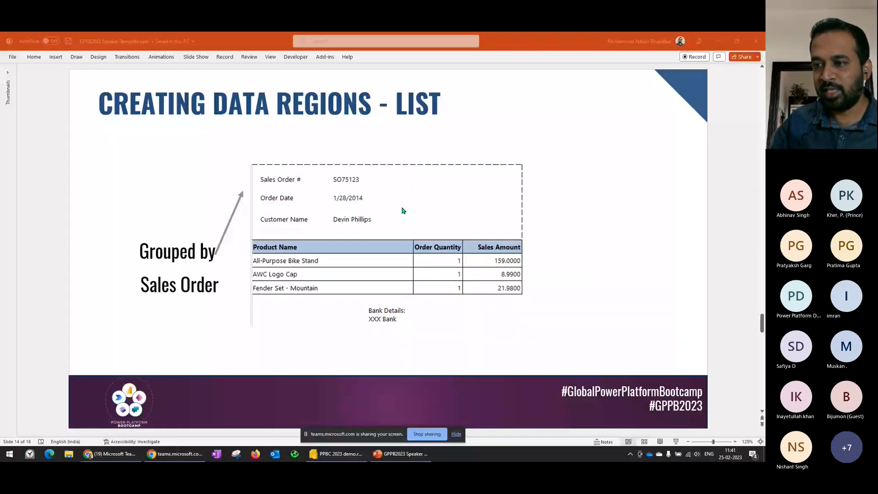
Note the slide's sales order number in a blank Notepad document and switch back to Power BI Report Builder.
type("SO")
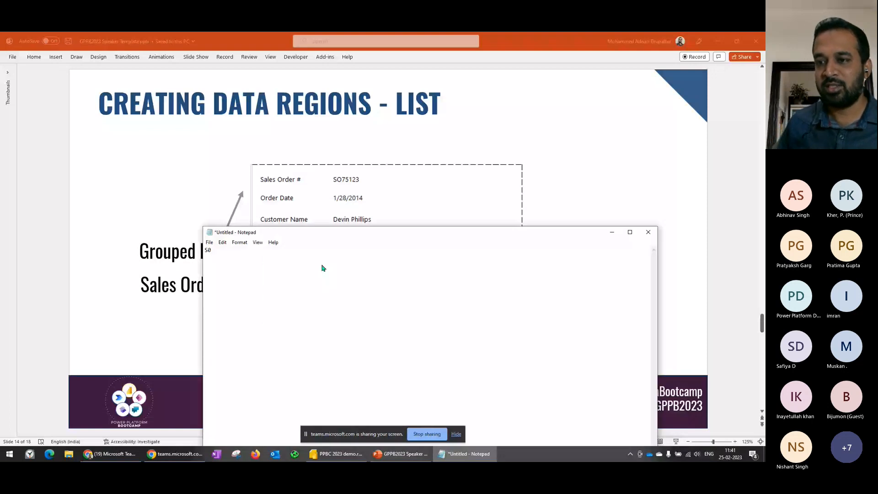
type("75123")
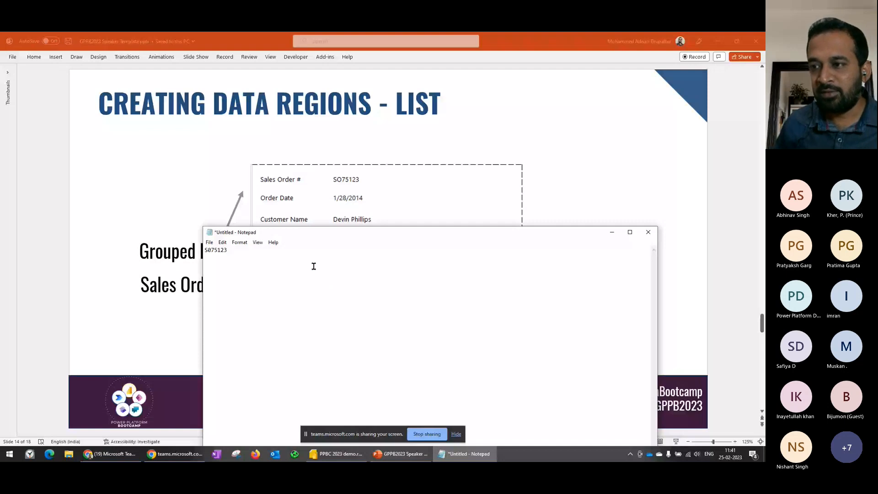
key("Left")
key("Left")
key("Left")
key("Left")
key("Left")
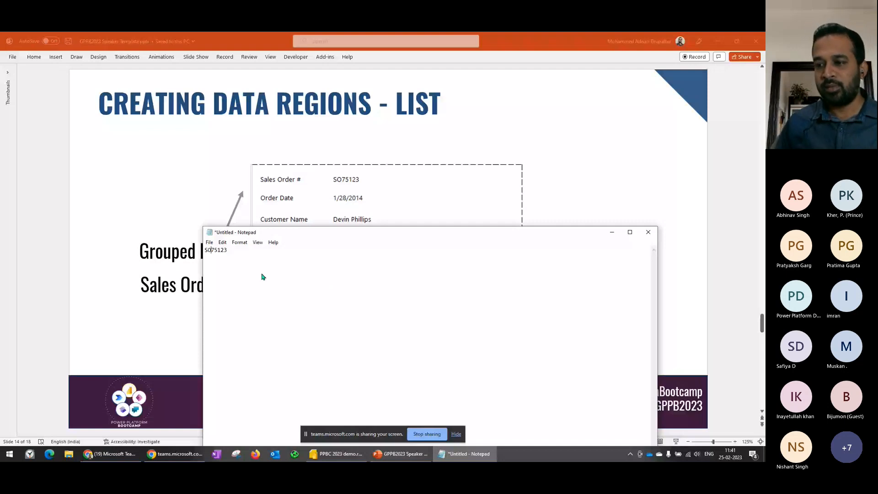
key("alt+Tab")
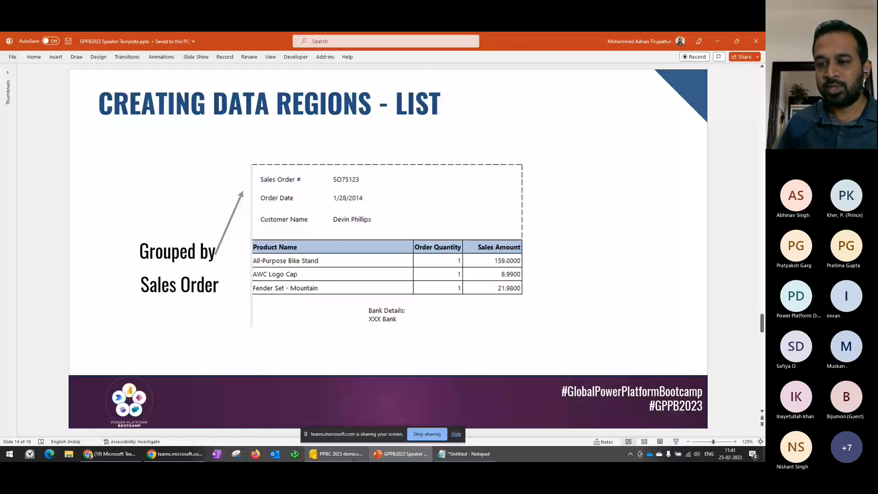
left_click(341, 453)
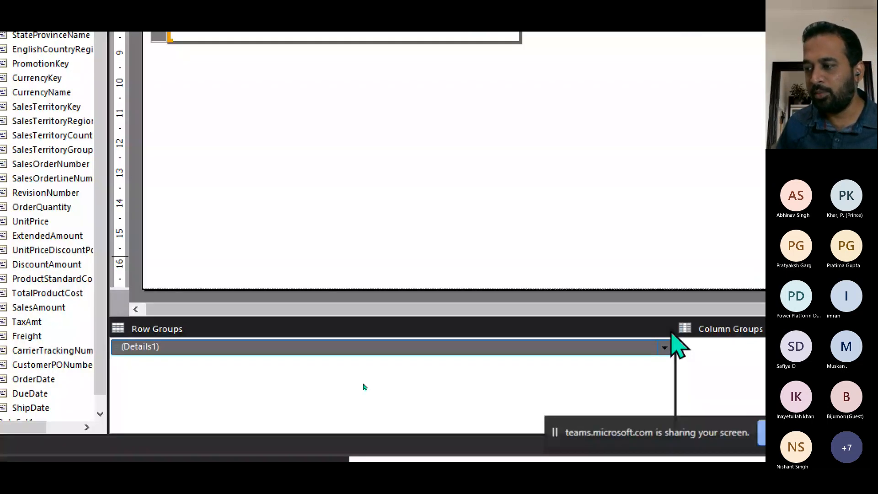
left_click(664, 347)
mouse_move(709, 365)
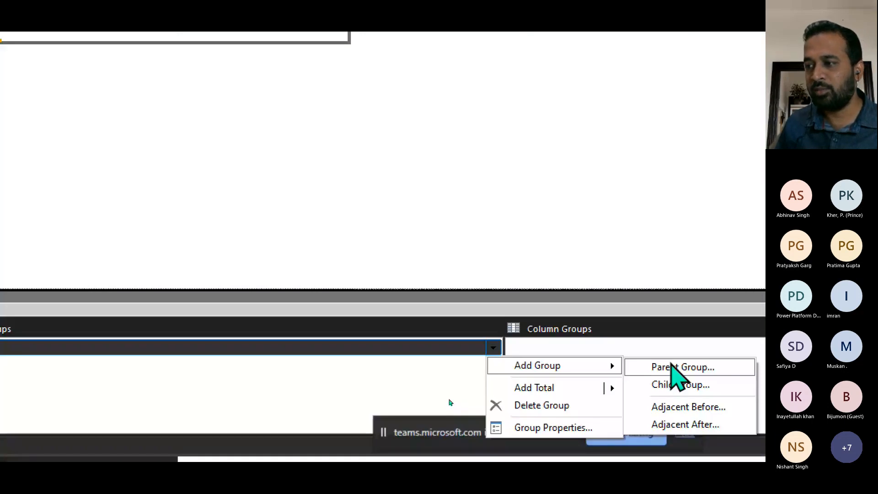
left_click(671, 366)
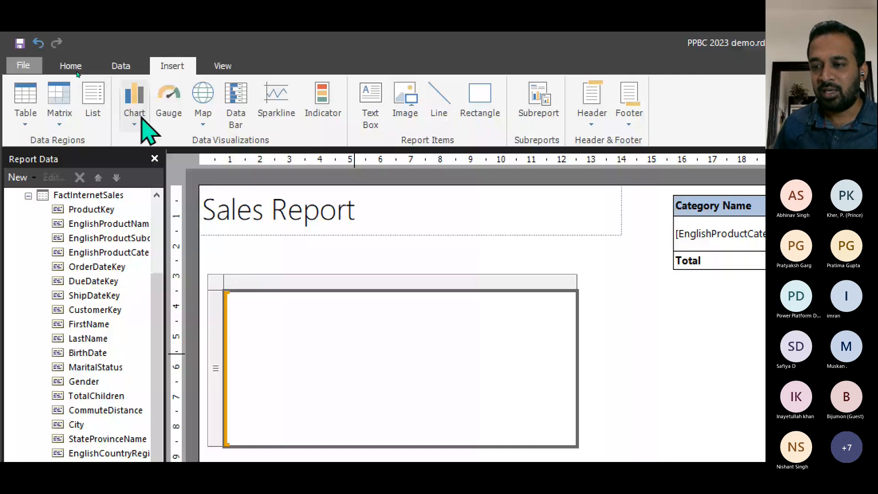
Add a text box about 3.7 cm wide near the list's upper-left corner, showing the SalesOrderNumber field.
left_click_drag(252, 314, 357, 339)
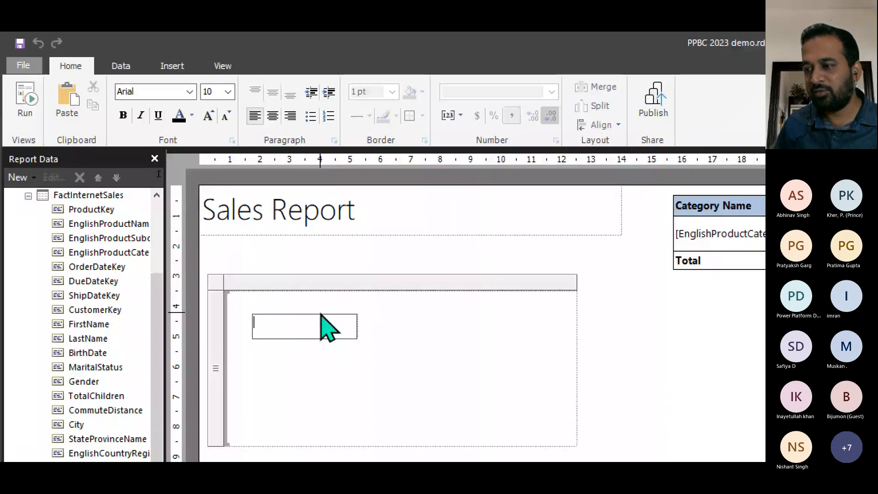
left_click(352, 326)
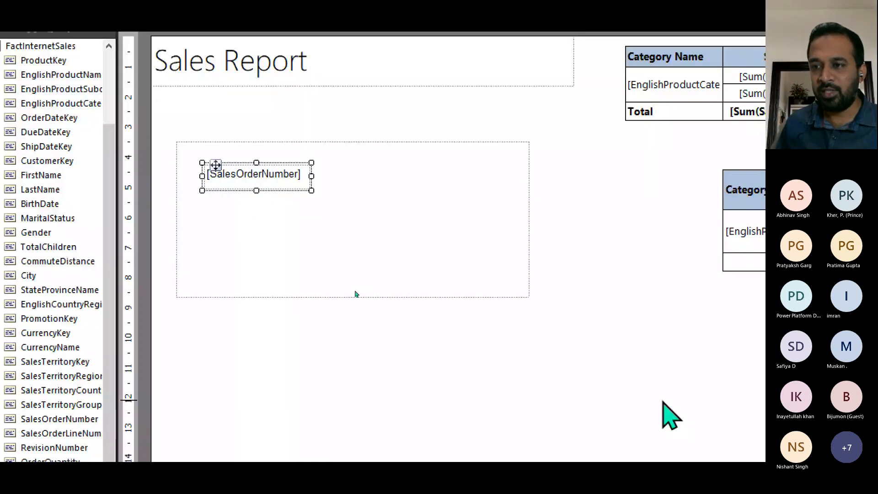
left_click_drag(311, 176, 316, 176)
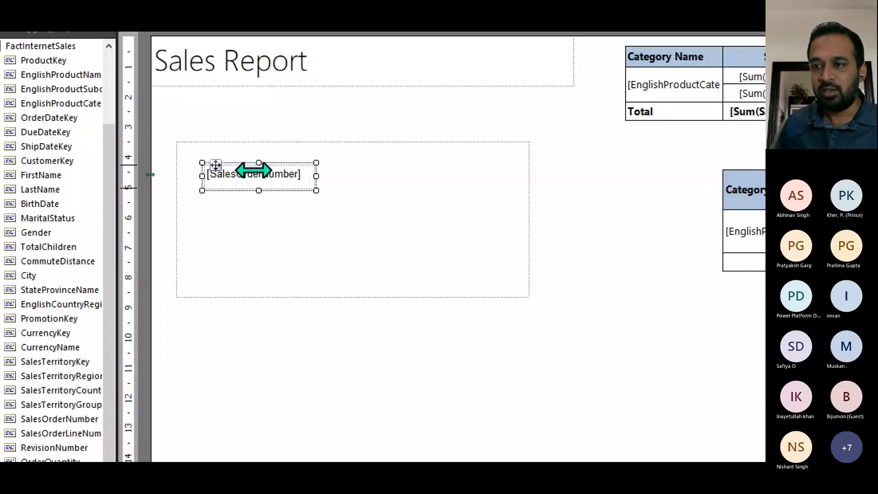
Move the SalesOrderNumber text box about 1.5 cm to the right to make room for a label.
left_click(275, 175)
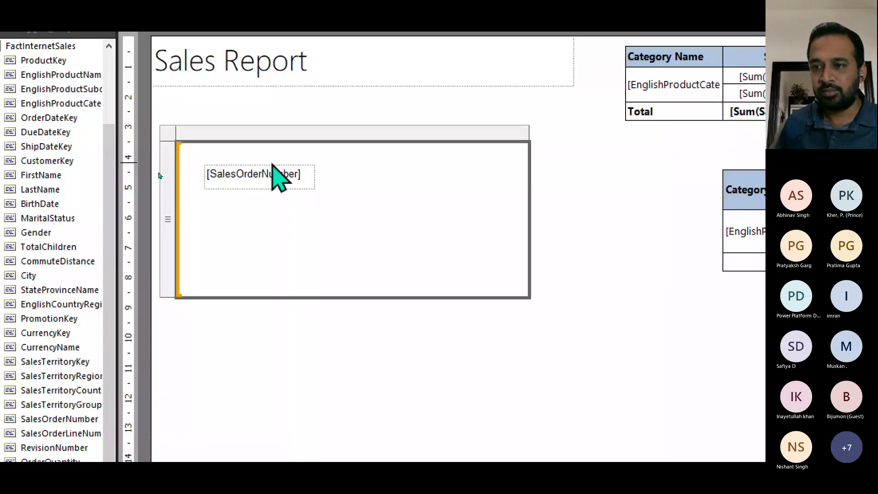
left_click(275, 175)
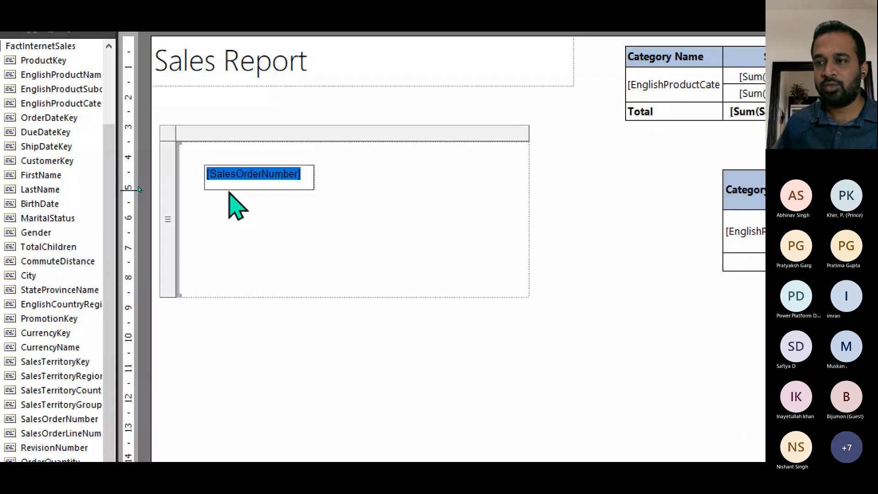
key("Escape")
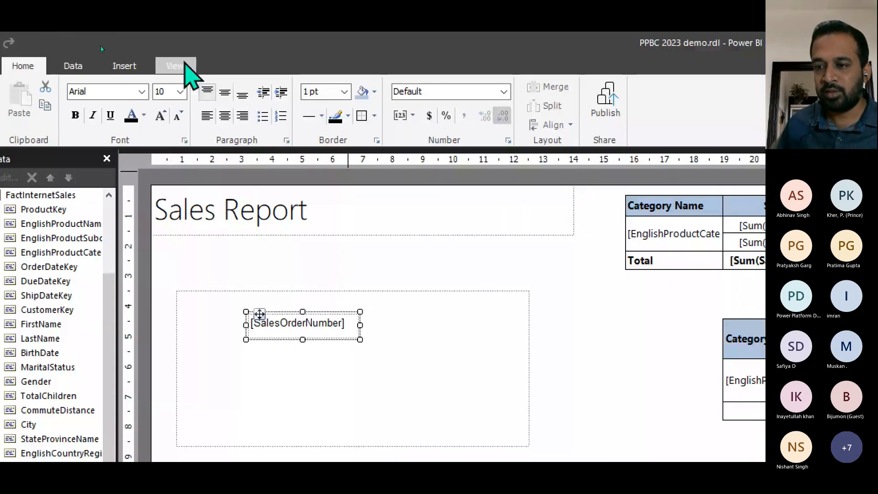
Insert a text box about 2 cm wide to the left of the SalesOrderNumber field and label it "Sales Order #:".
left_click(123, 65)
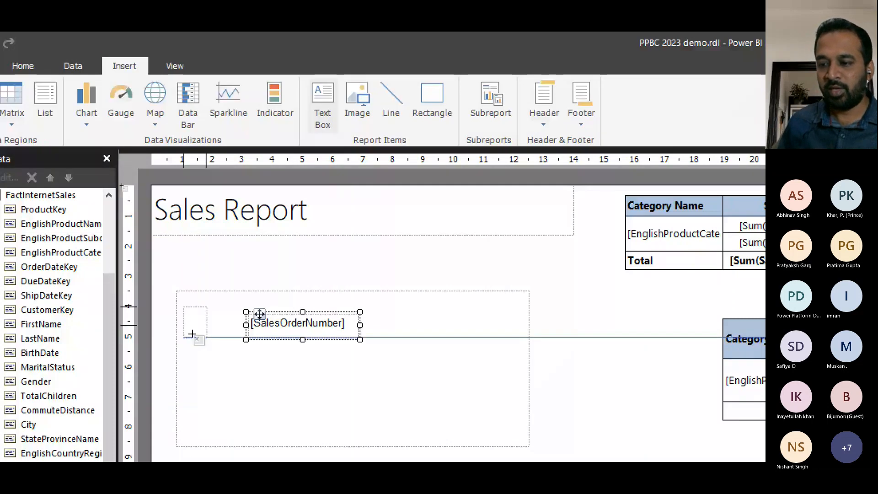
left_click_drag(192, 333, 243, 339)
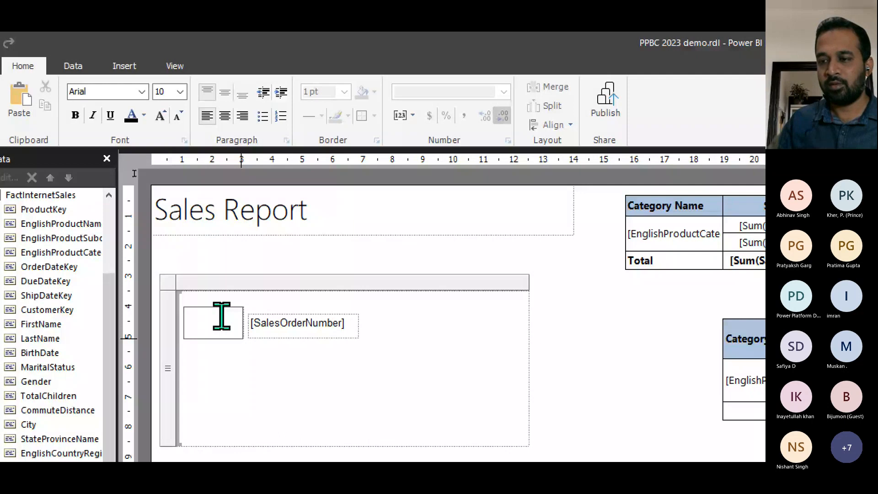
type("sA")
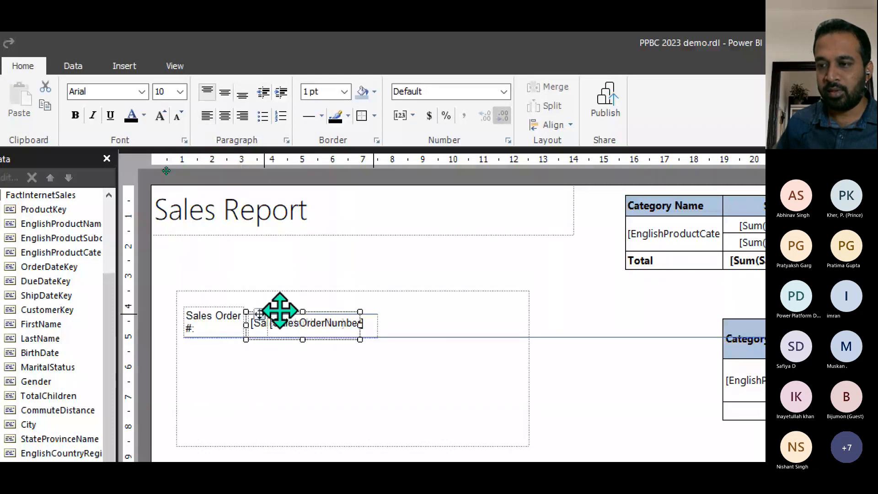
Widen and align the Sales Order #: label with the SalesOrderNumber field beside it, and increase the list's height to about 7.4 cm.
left_click_drag(280, 310, 316, 315)
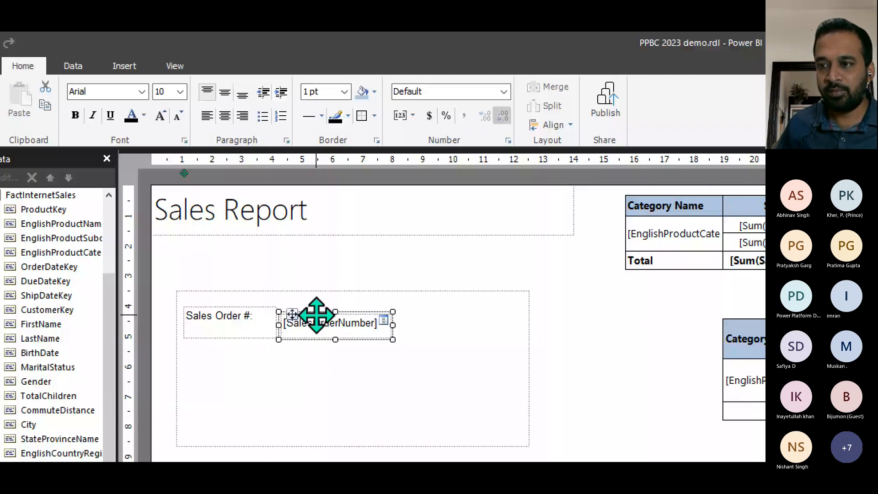
left_click_drag(317, 316, 316, 308)
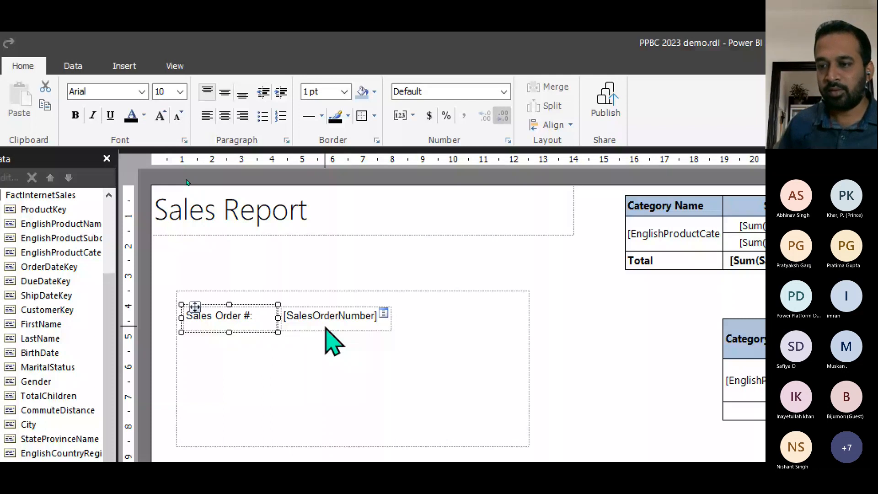
left_click(264, 384)
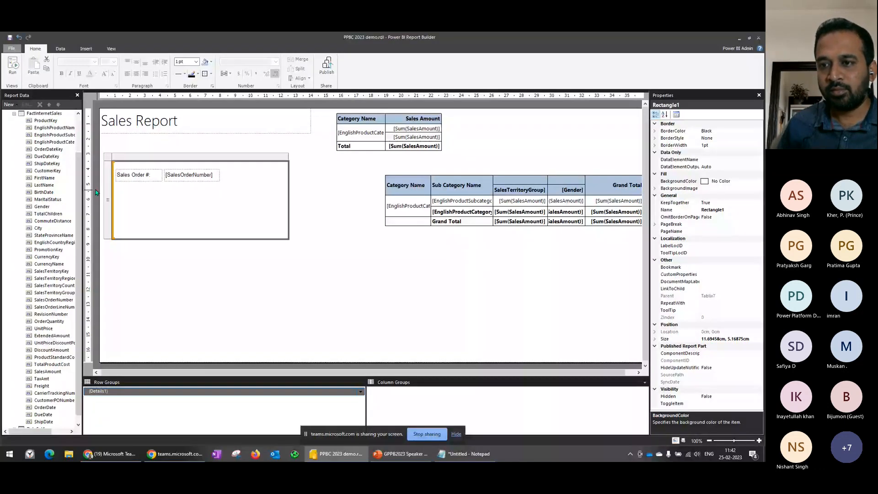
left_click_drag(108, 239, 107, 261)
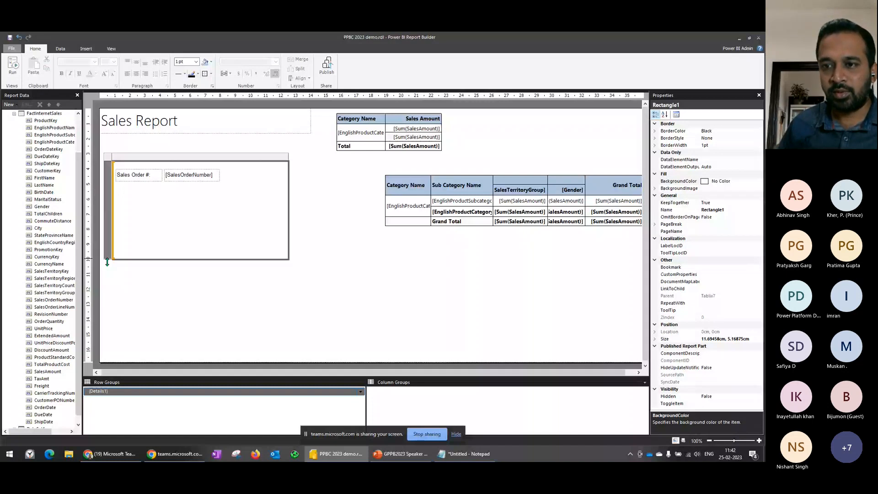
Filter the list to rows where SalesOrderNumber equals the sales order number noted from the slide.
right_click(116, 161)
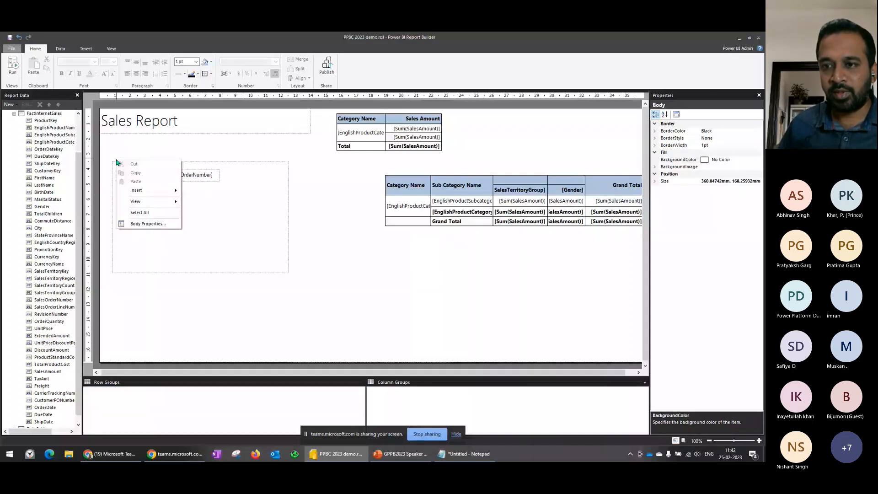
left_click(153, 221)
left_click(309, 152)
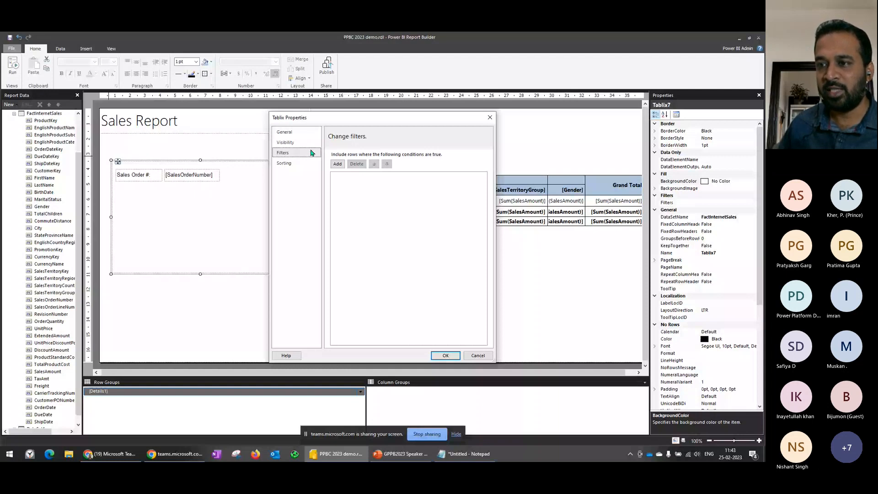
left_click(285, 132)
left_click(284, 163)
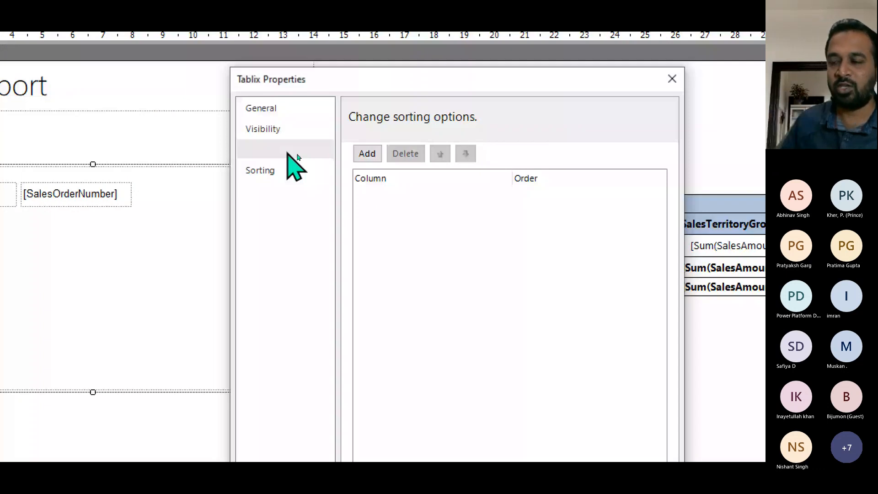
left_click(296, 156)
left_click(528, 204)
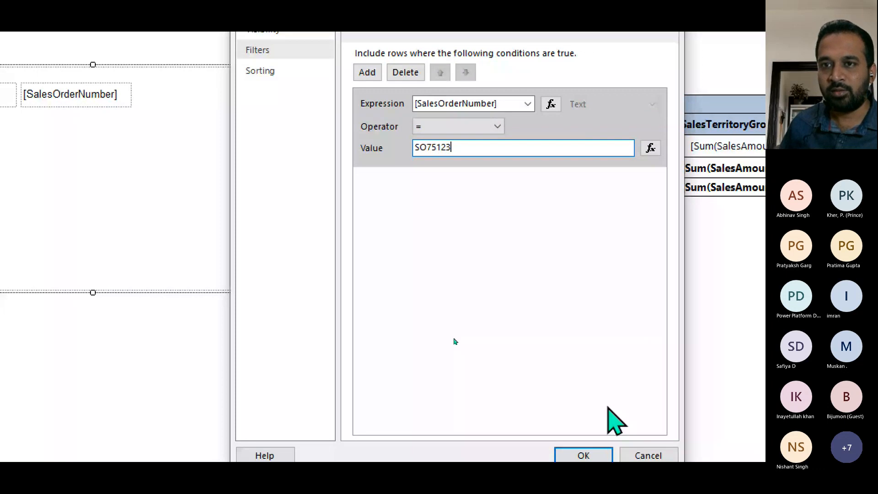
key("Return")
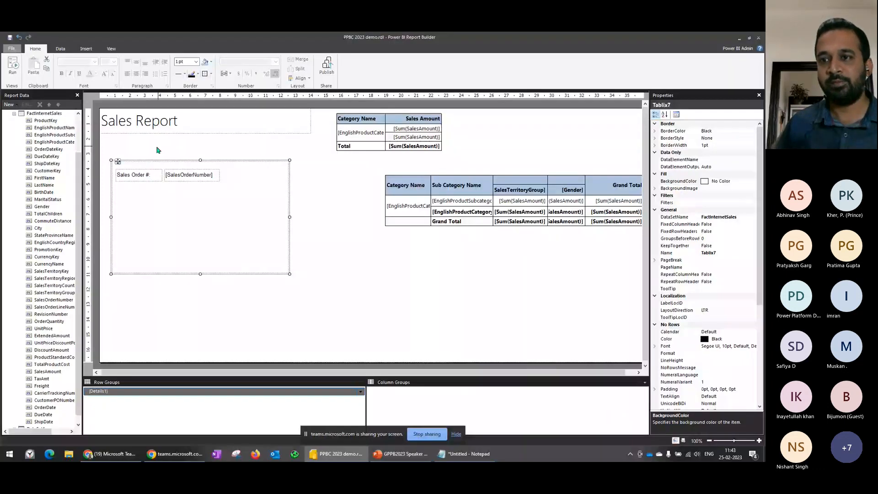
Preview both report pages and check the list example slide in PowerPoint before returning to the report design.
key("F5")
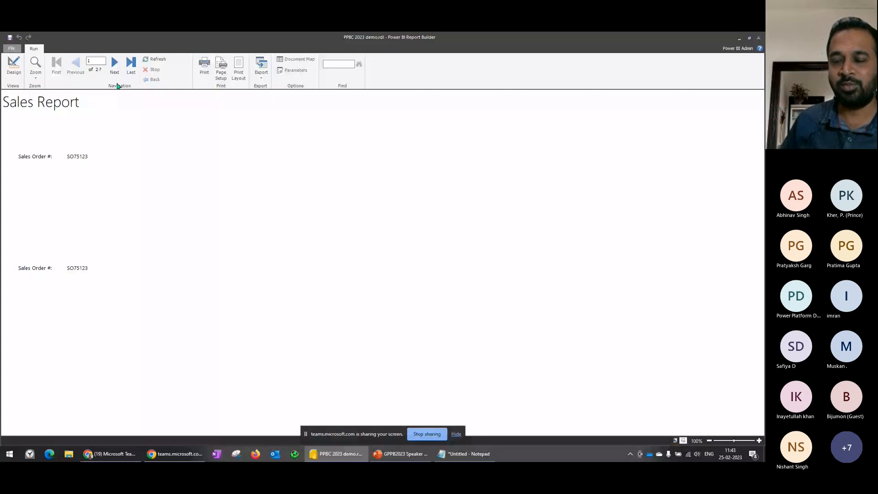
left_click(114, 68)
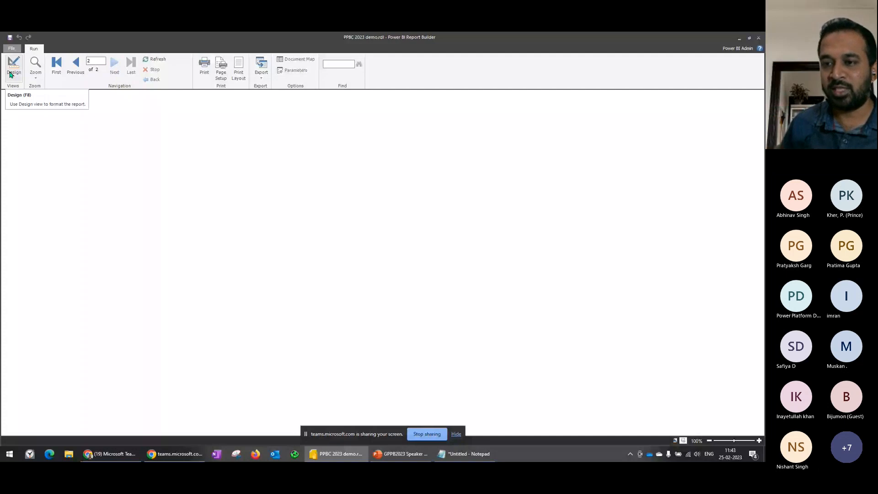
key("alt+Tab")
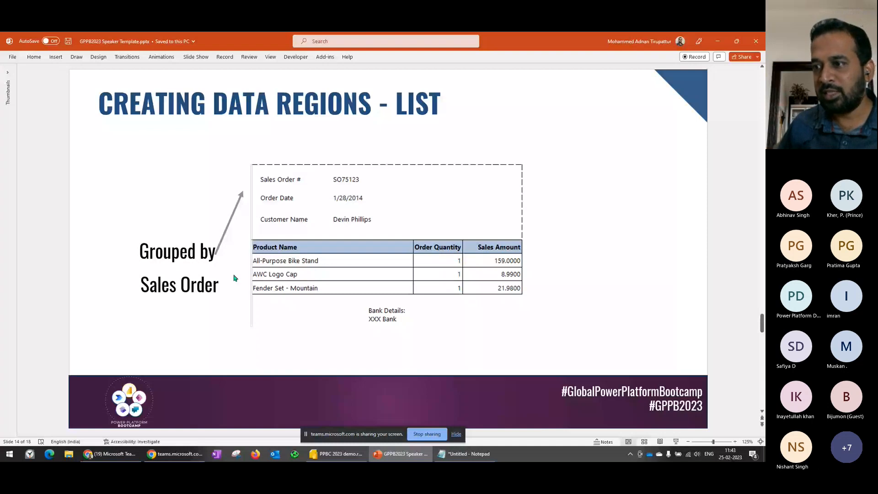
key("alt+Tab")
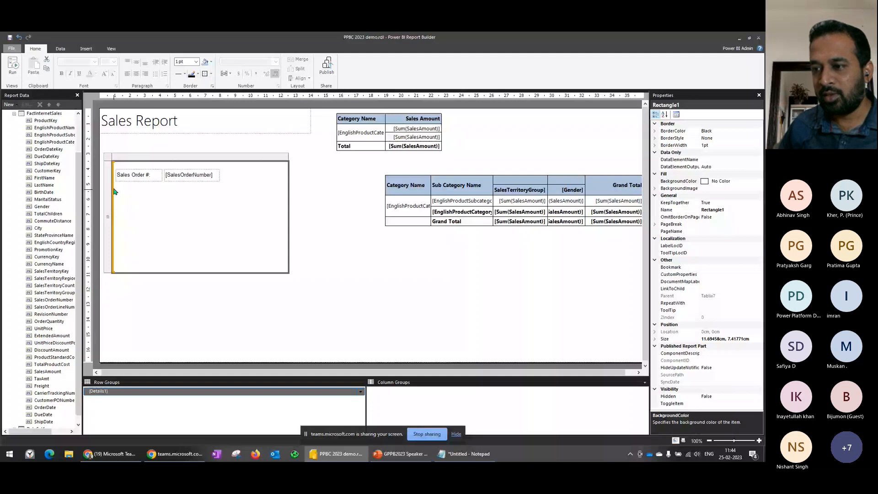
Move the category sales table below the matrix and try to insert a column to the left of its Sales Amount column.
left_click_drag(424, 130, 396, 264)
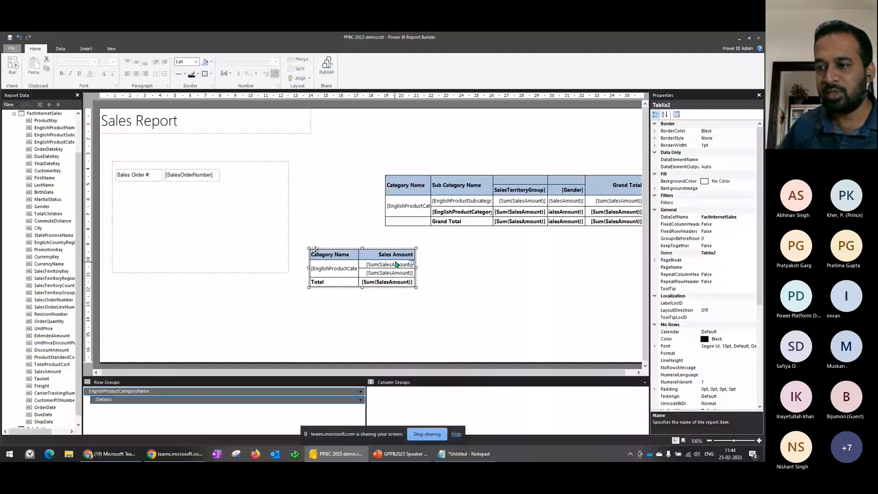
right_click(368, 246)
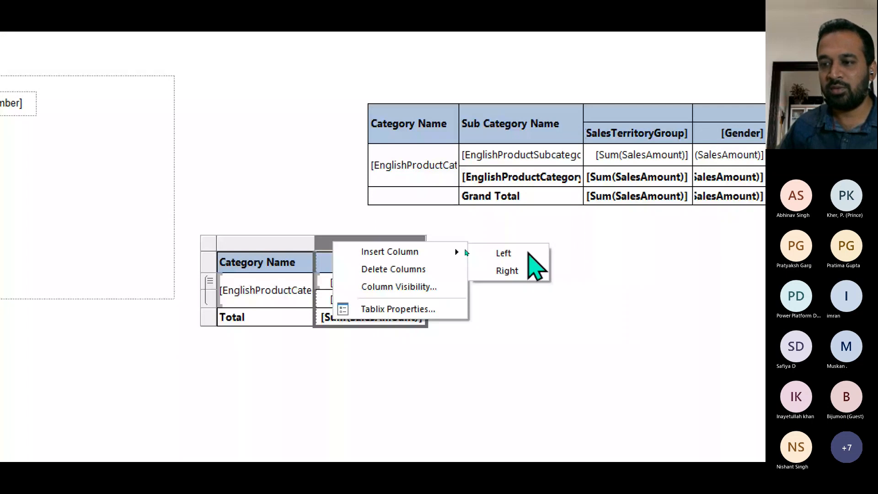
left_click(529, 253)
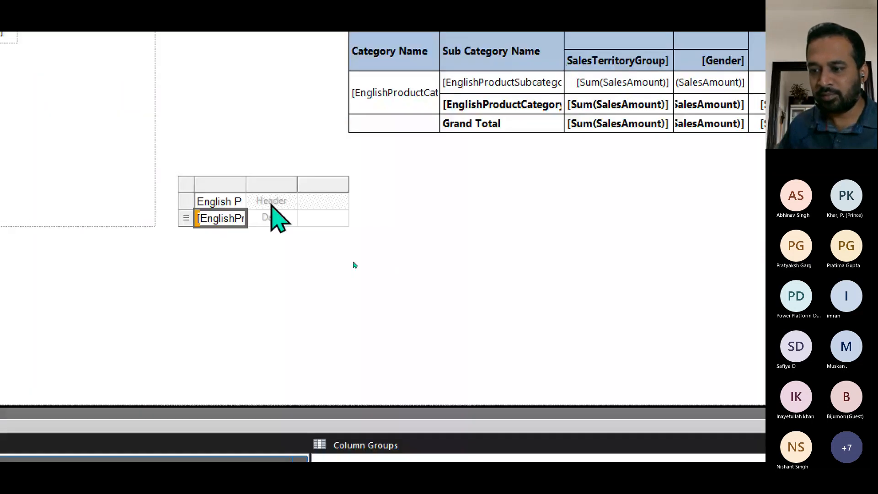
Assign OrderQuantity to the second column and SalesAmount to the third column of the new table's data row.
left_click(288, 218)
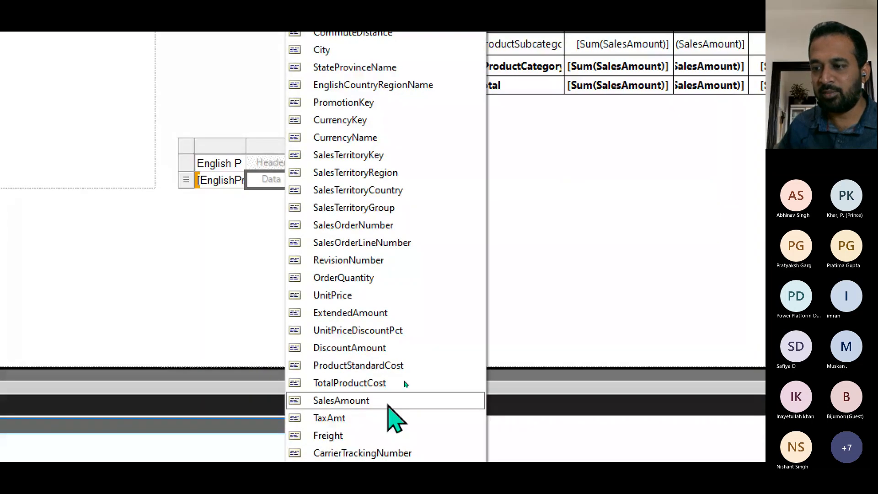
left_click(362, 278)
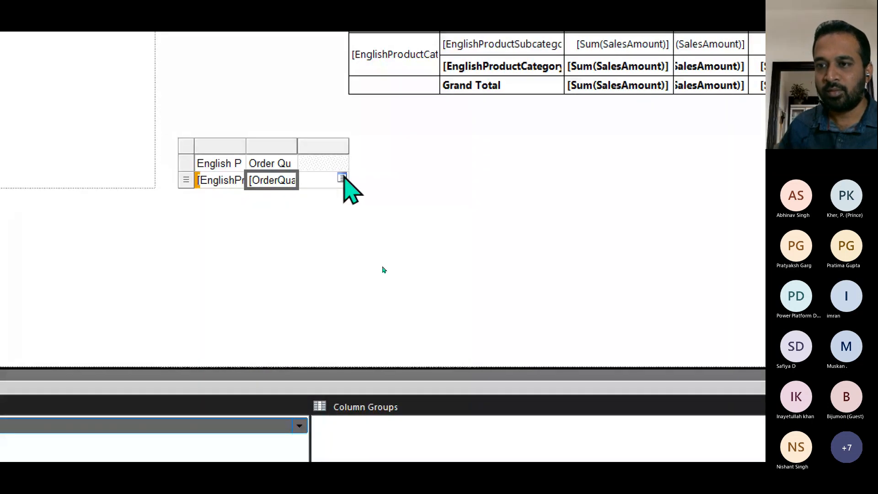
left_click(342, 179)
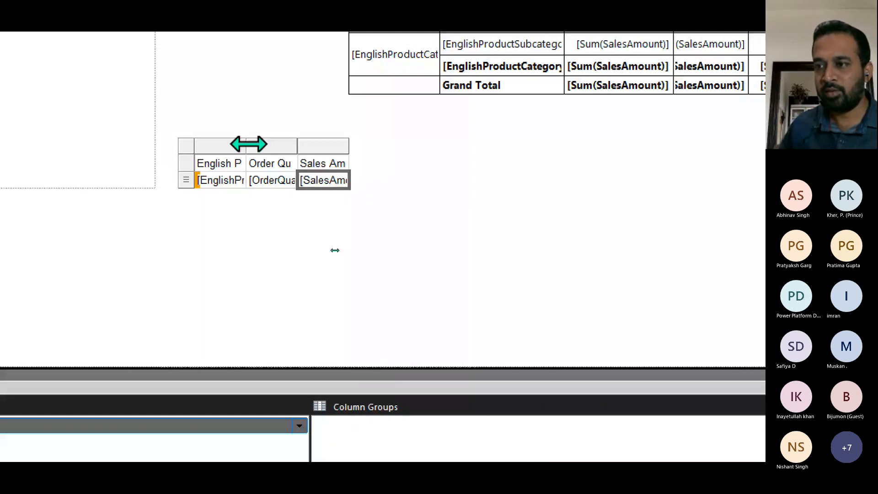
Widen the English Product Name and Order Quantity columns of the product detail table.
left_click_drag(248, 144, 308, 145)
left_click_drag(359, 146, 378, 147)
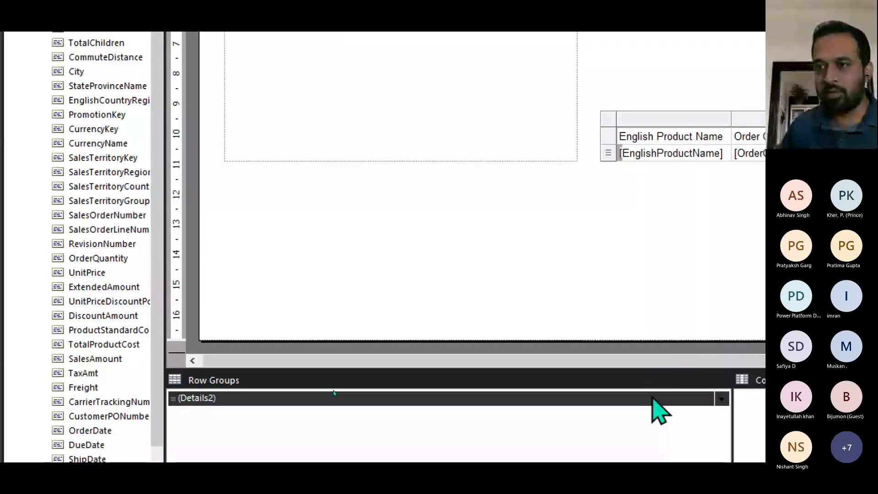
Add a parent row group to the list's details group, grouped by SalesOrderNumber without a group header or footer.
left_click(274, 36)
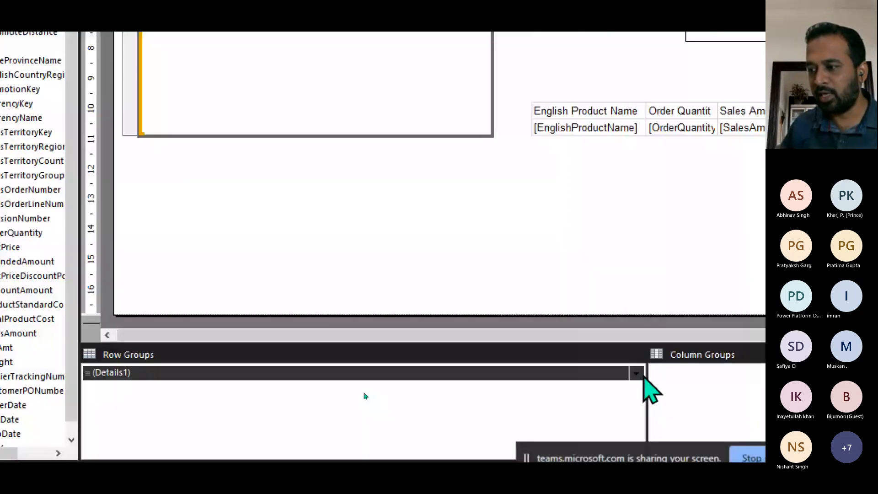
left_click(636, 373)
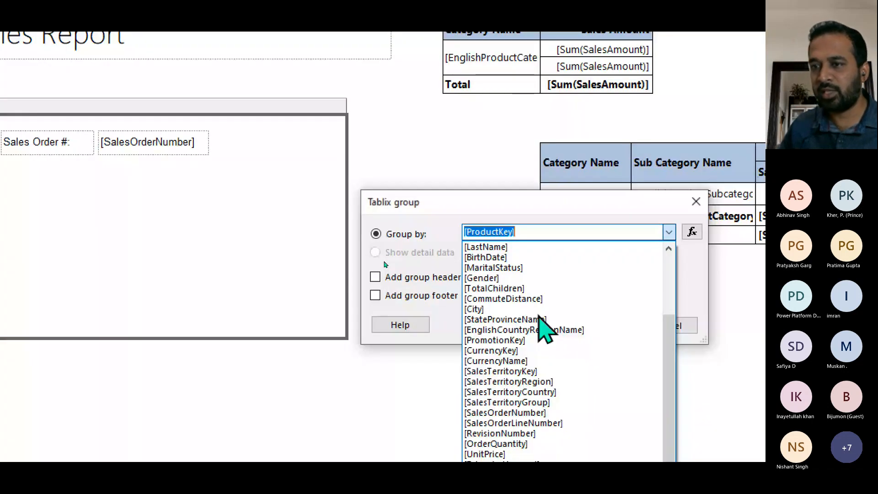
left_click(504, 413)
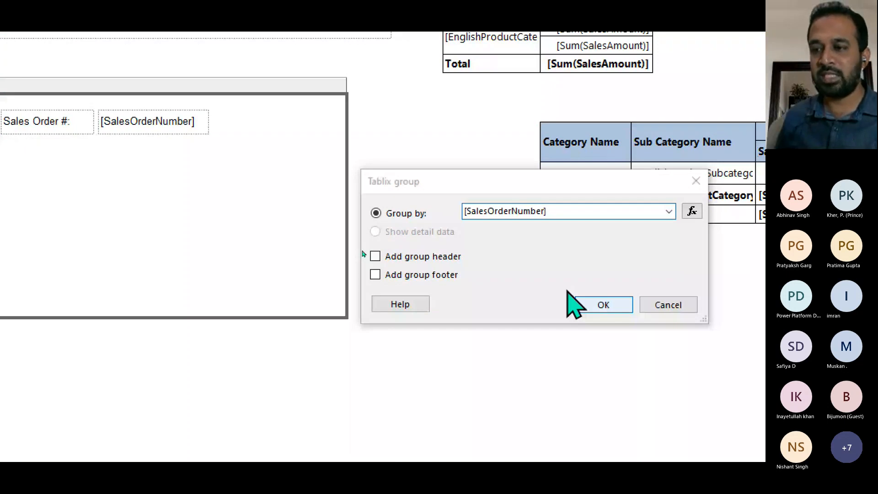
left_click(576, 303)
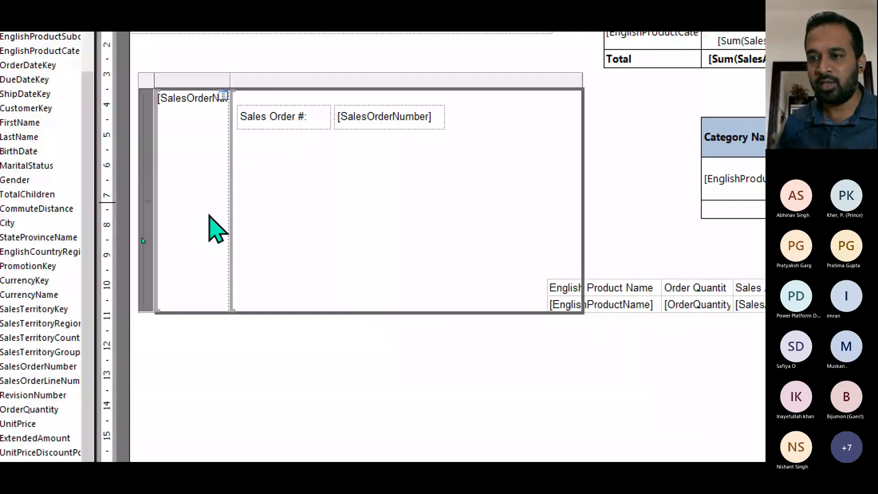
Insert two empty rows below the list's Sales Order # row and shrink that first row to fit its fields.
right_click(147, 200)
mouse_move(219, 209)
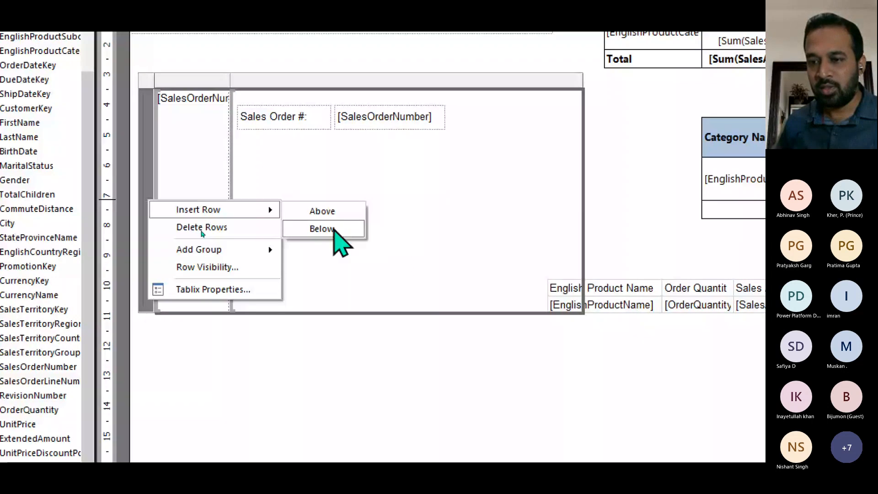
left_click(322, 228)
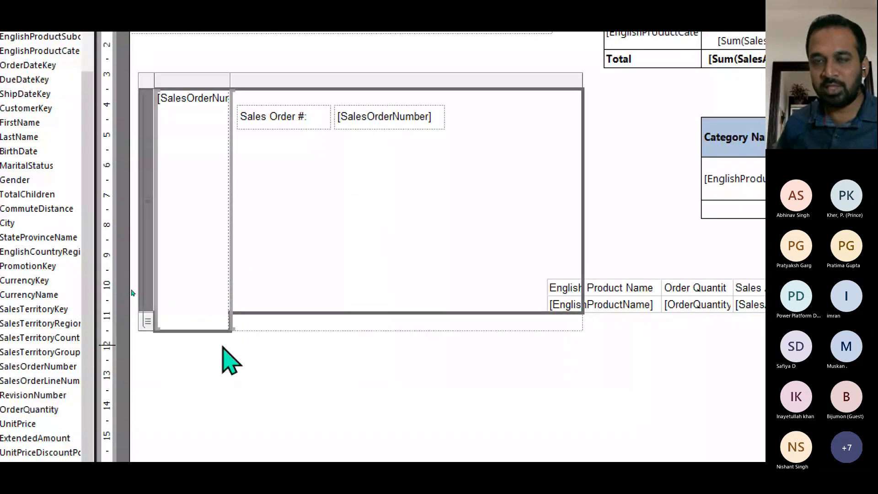
left_click(149, 323)
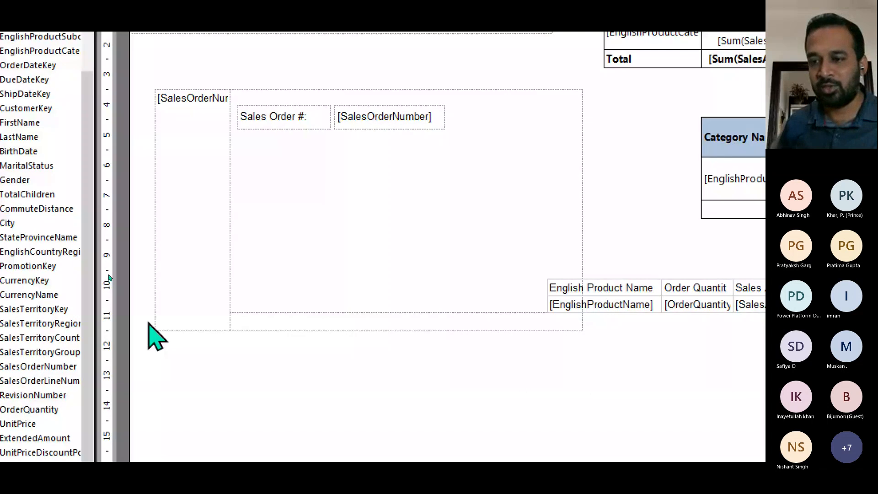
left_click(167, 322)
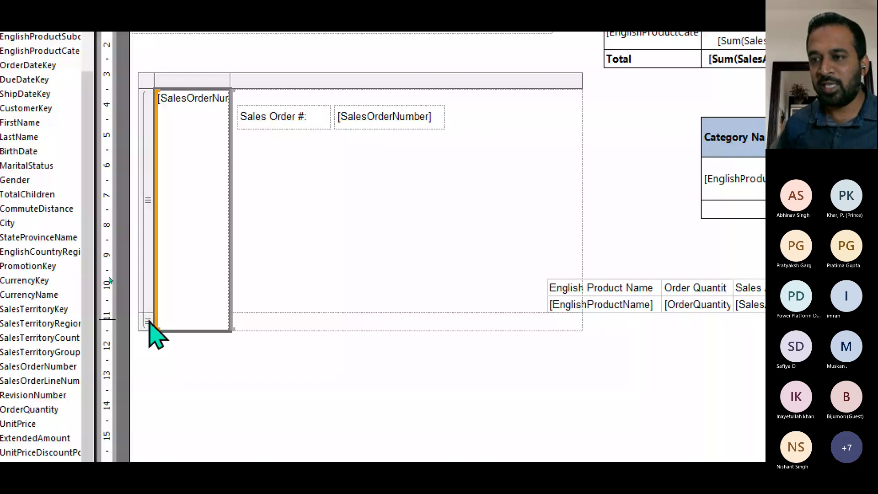
left_click_drag(149, 322, 158, 138)
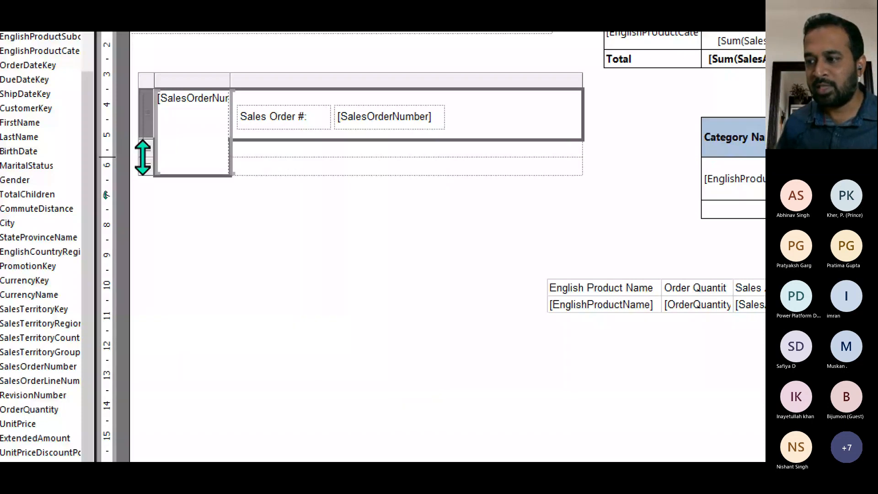
Move the product detail table into the list's empty middle row.
left_click(554, 288)
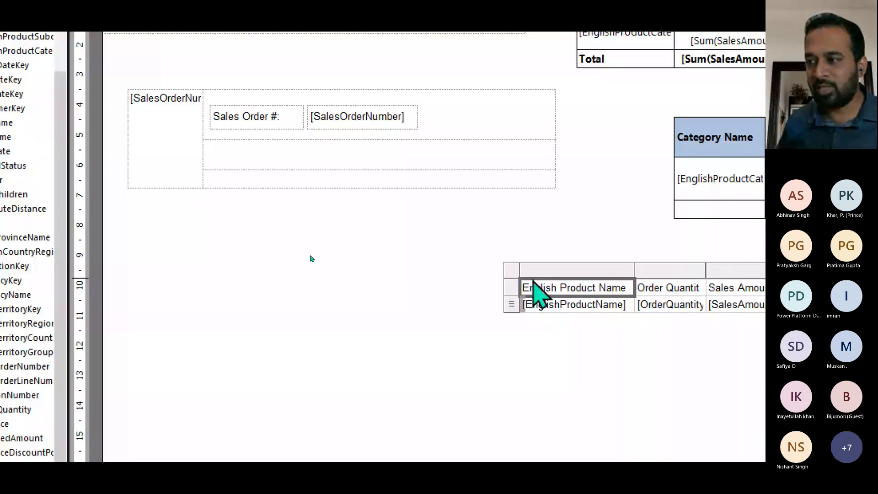
left_click(534, 279)
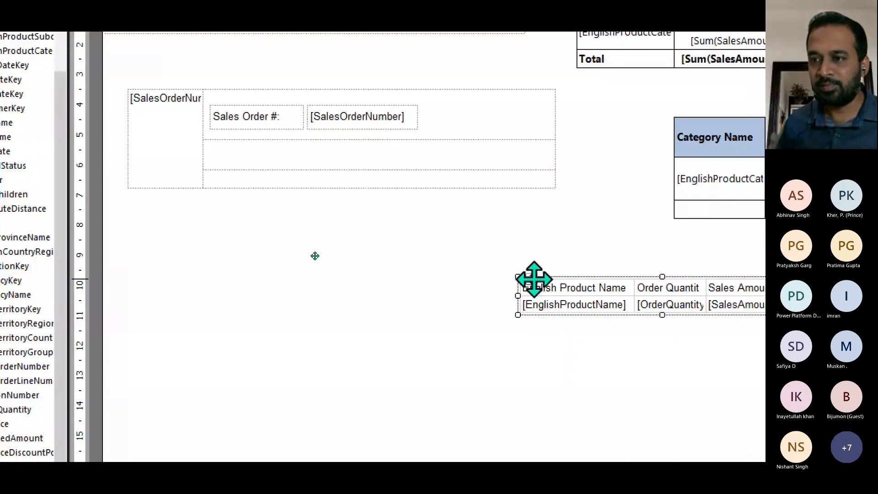
left_click_drag(534, 279, 224, 145)
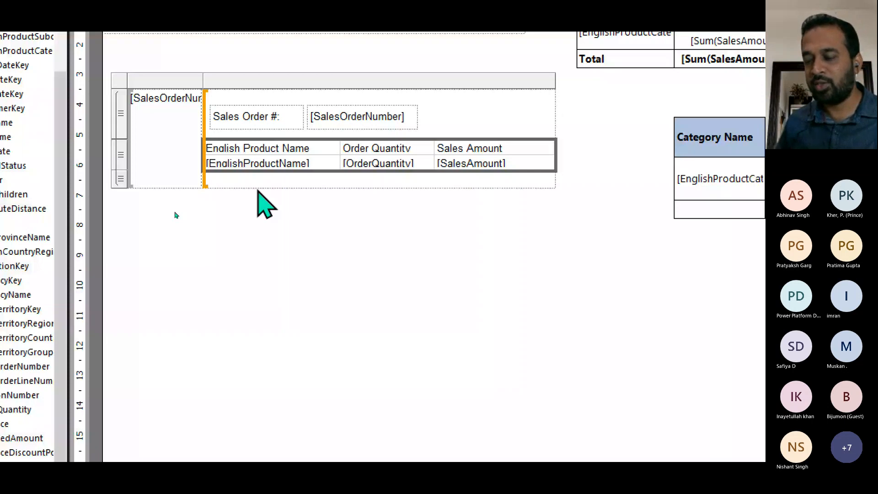
Insert a rectangle into the empty last row of the list.
left_click(275, 180)
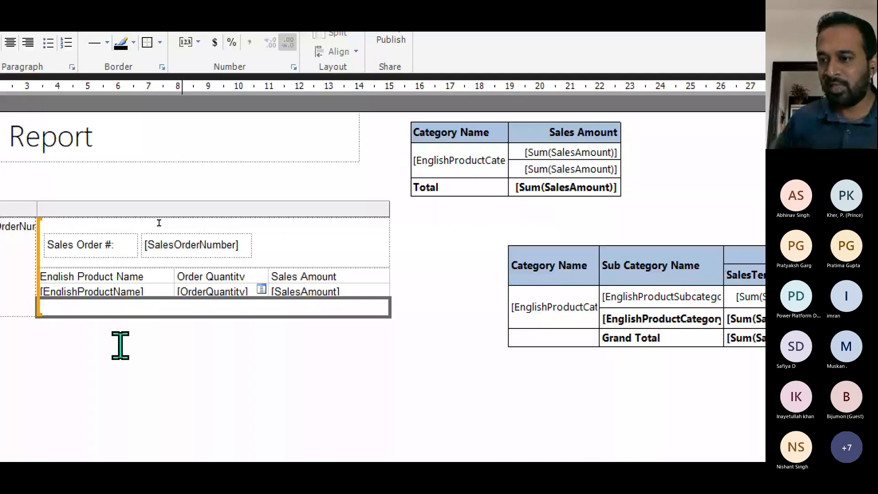
right_click(88, 312)
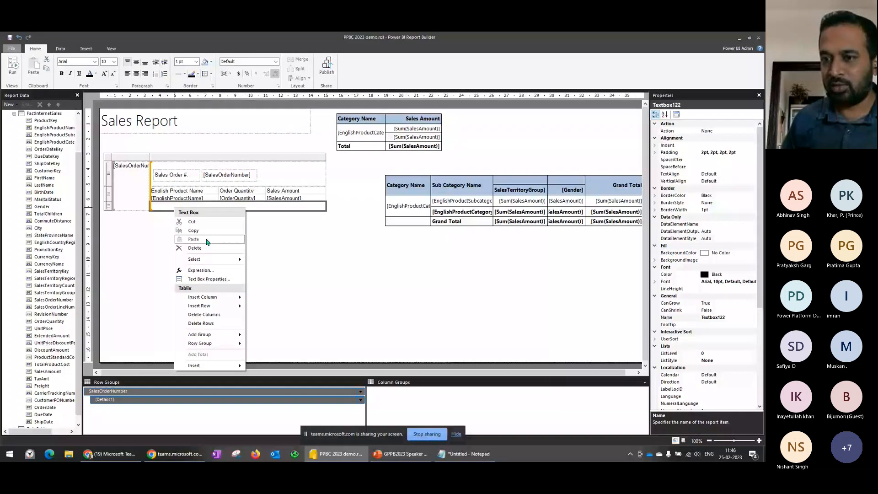
left_click(270, 208)
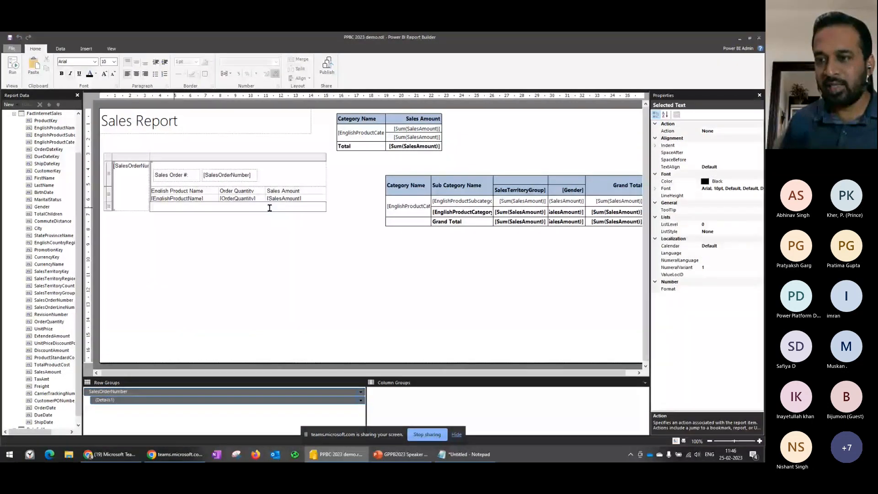
left_click(229, 212)
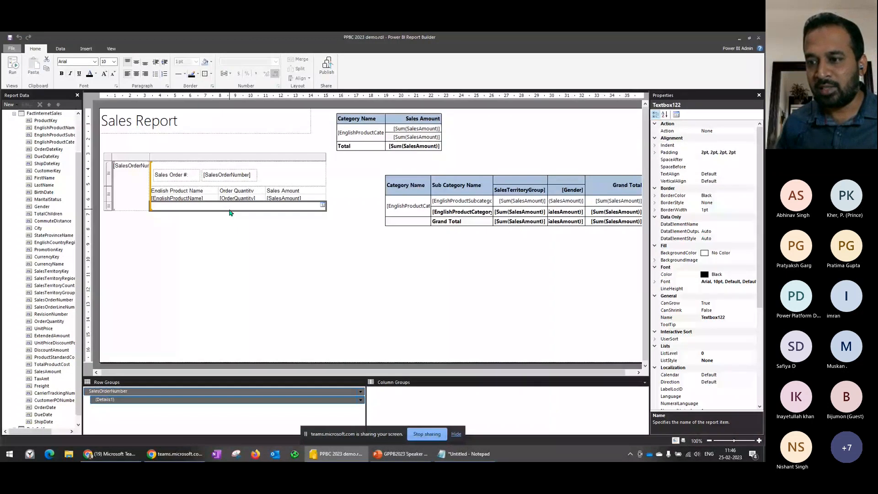
right_click(230, 210)
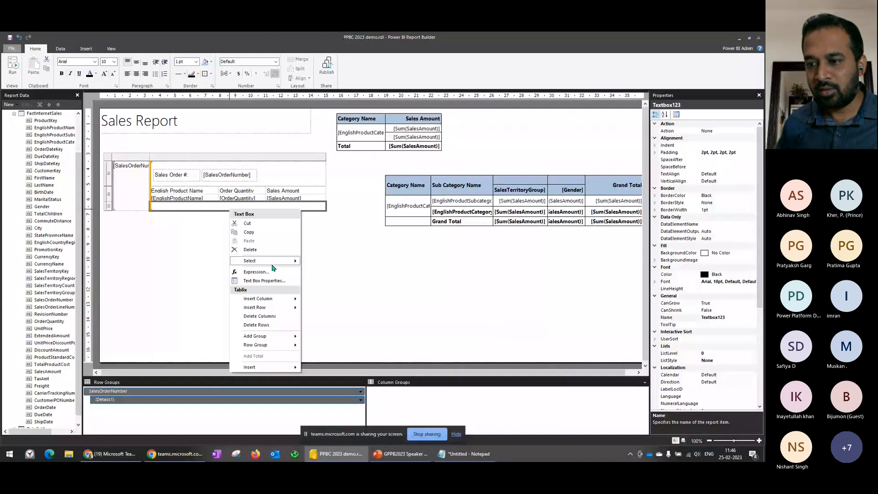
mouse_move(279, 368)
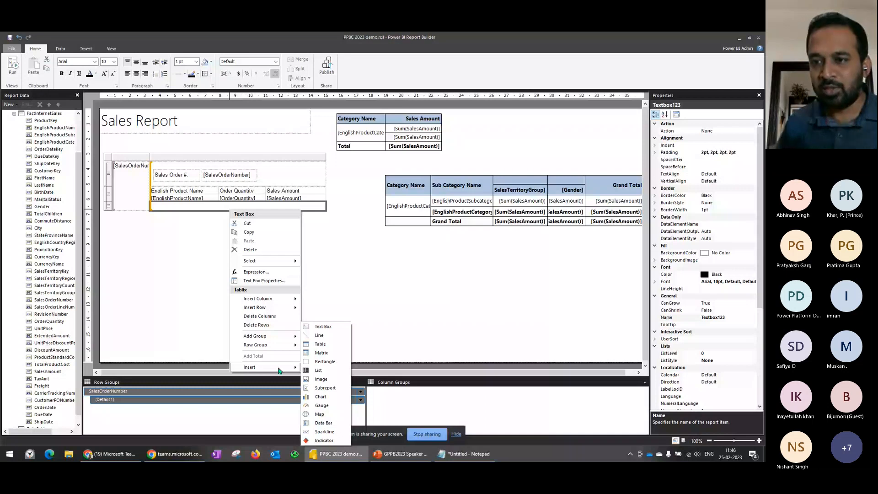
left_click(324, 361)
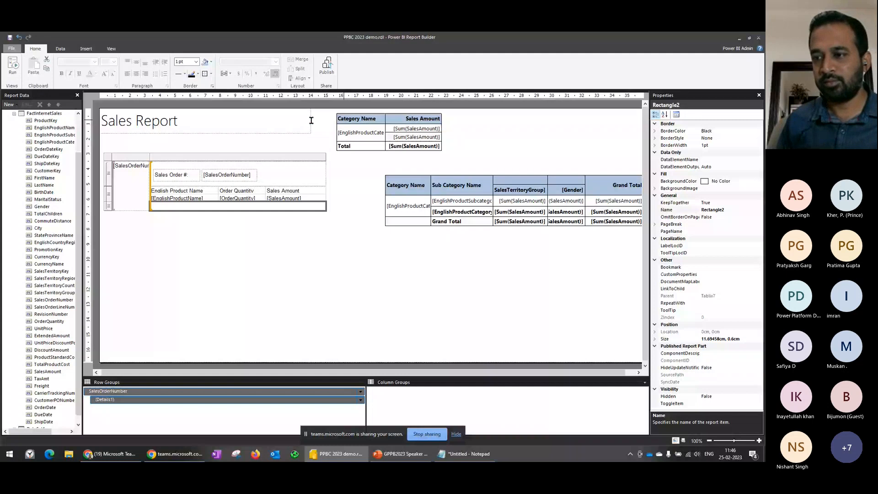
Preview the report and read the error details before returning to the report design.
left_click(13, 66)
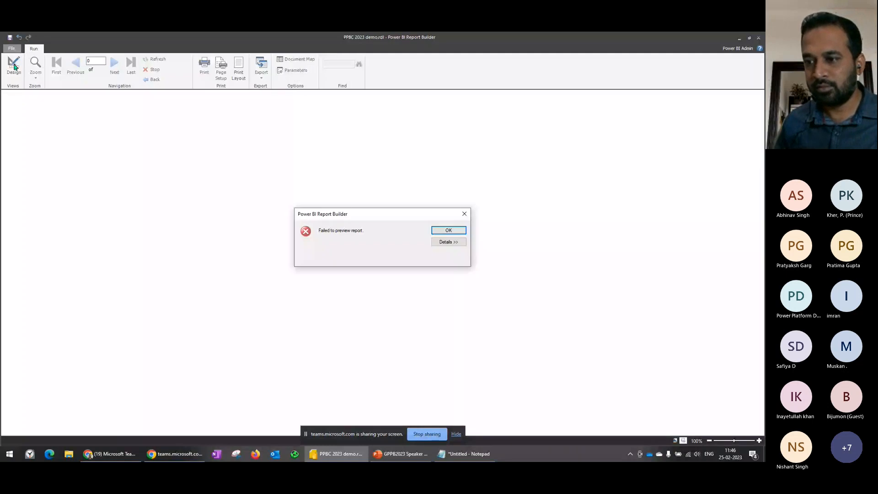
left_click(451, 242)
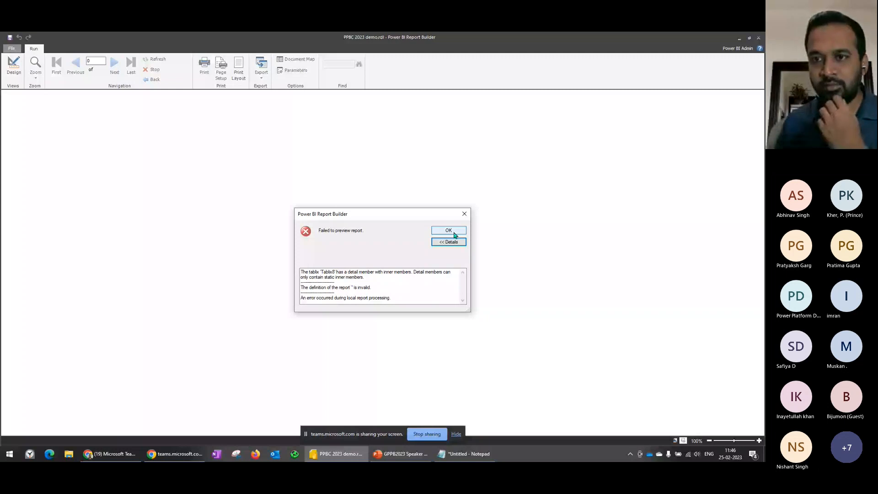
left_click(454, 235)
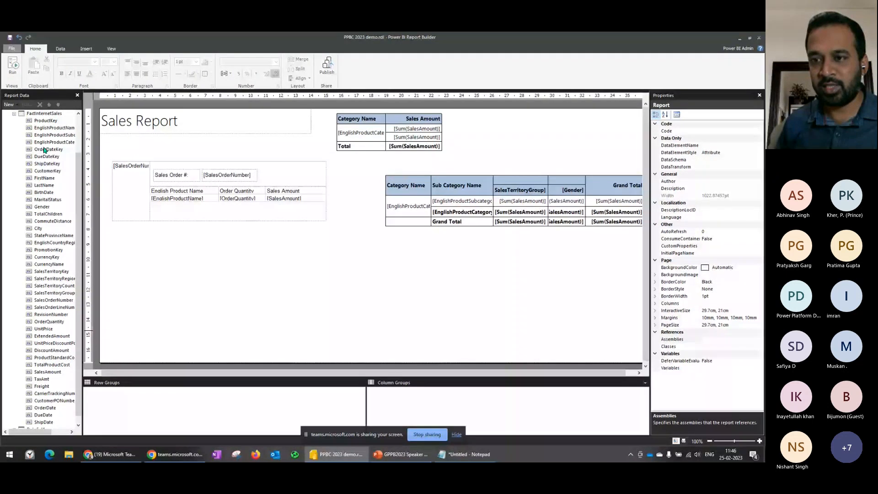
Move the product detail table out of the list to the empty report area below it.
left_click(149, 190)
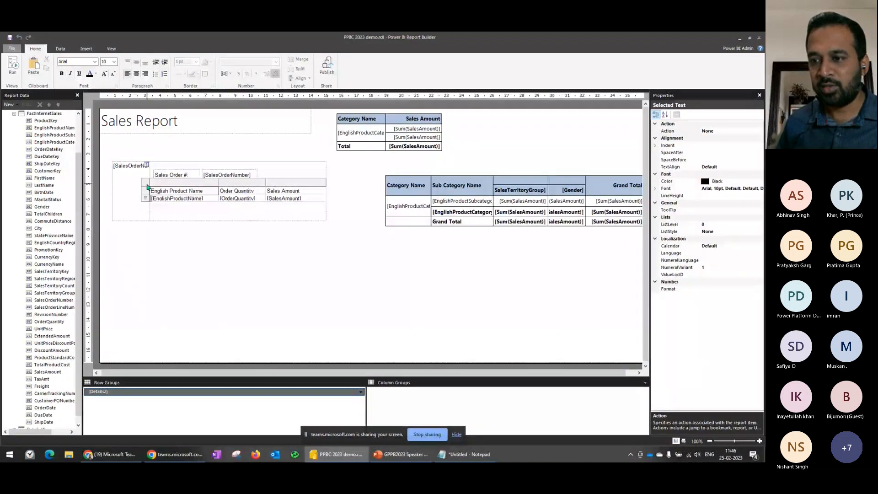
left_click_drag(147, 186, 211, 265)
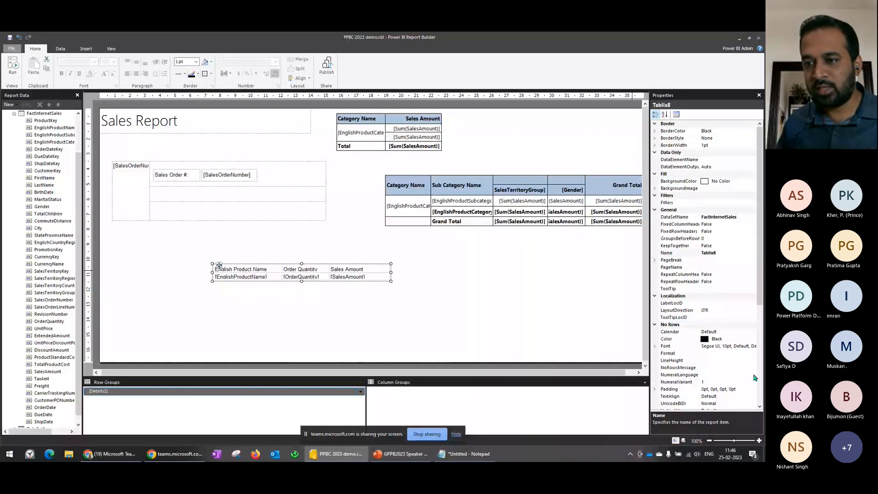
left_click(241, 284)
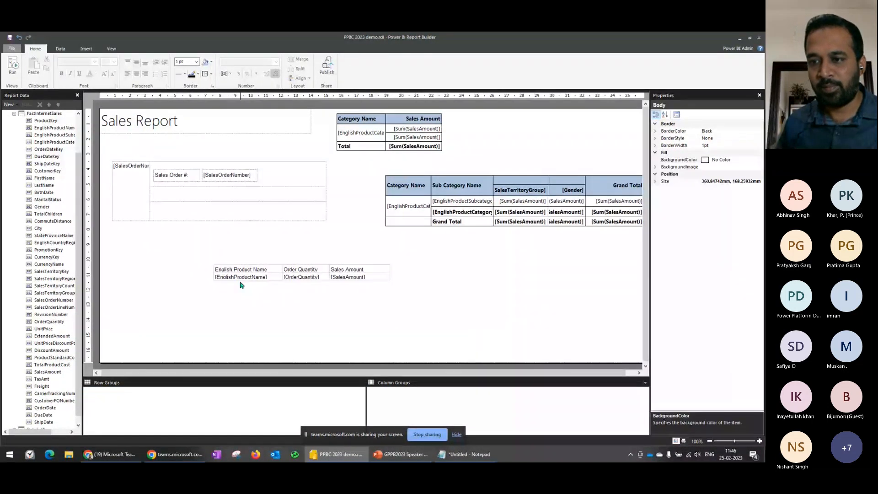
Filter the product detail table to rows where SalesOrderNumber equals the demo sales order number.
left_click(274, 278)
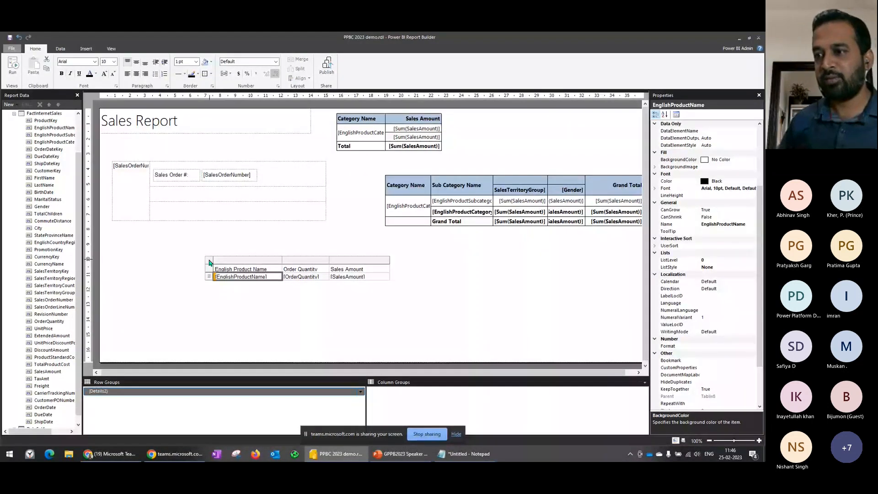
right_click(211, 262)
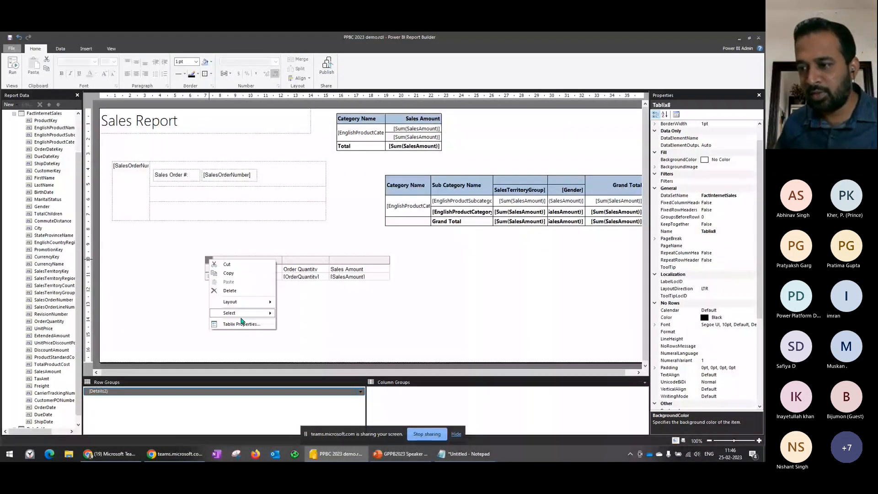
left_click(241, 324)
left_click(283, 152)
left_click(337, 164)
left_click(417, 179)
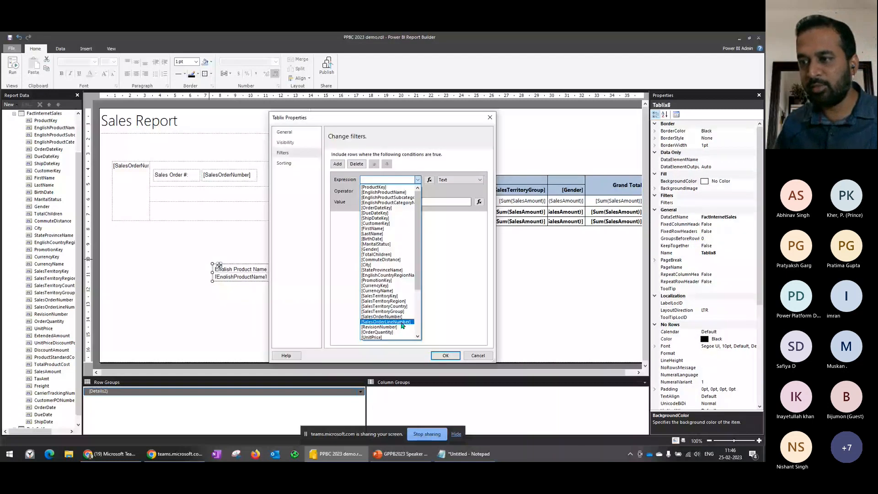
left_click(389, 317)
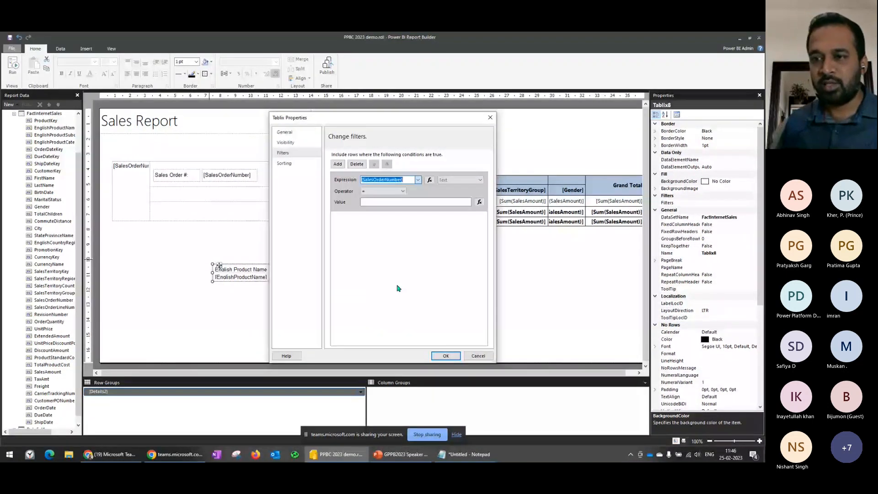
left_click(413, 201)
type("SO75123")
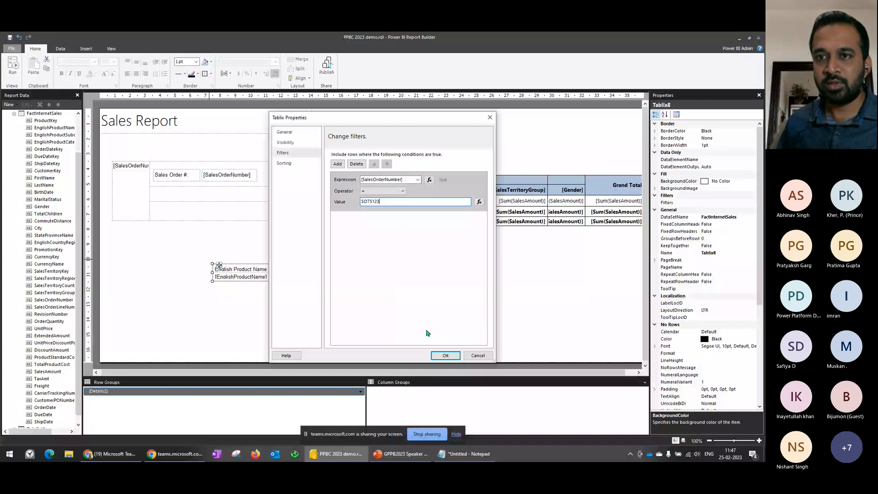
key("Return")
Preview the report to check the list and the filtered product table, and return to the report design.
left_click(12, 66)
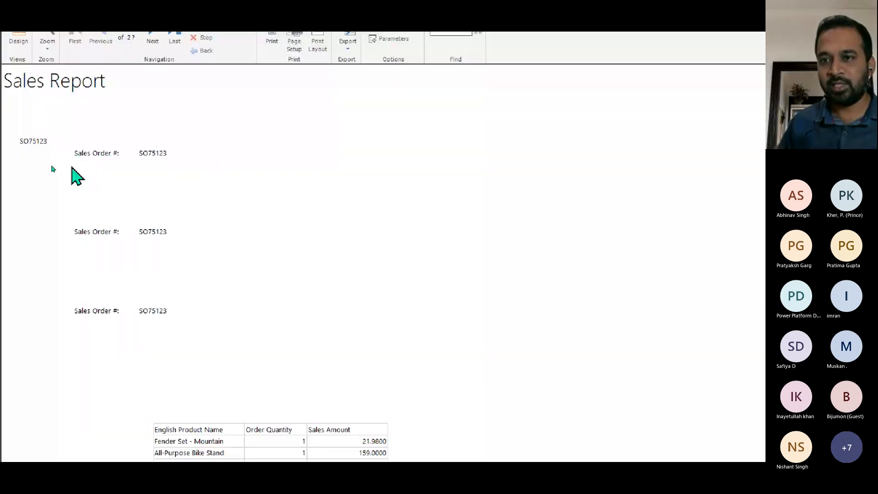
scroll(192, 411, "down", 5)
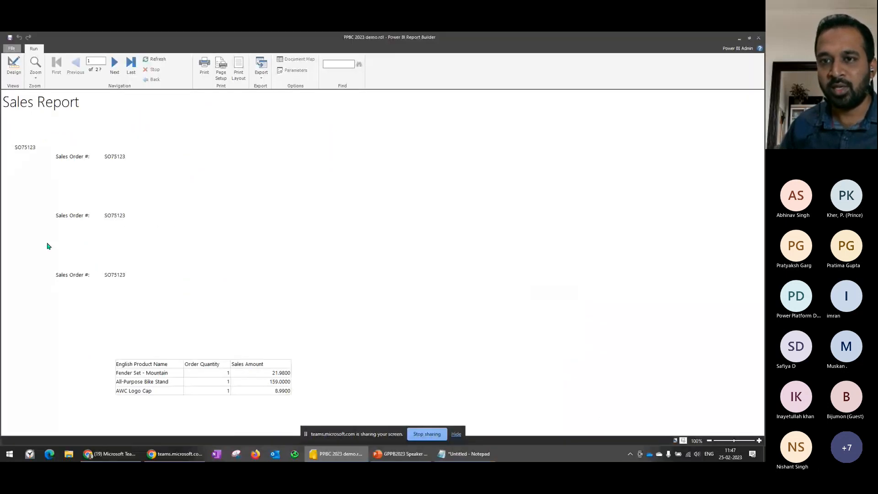
left_click(11, 76)
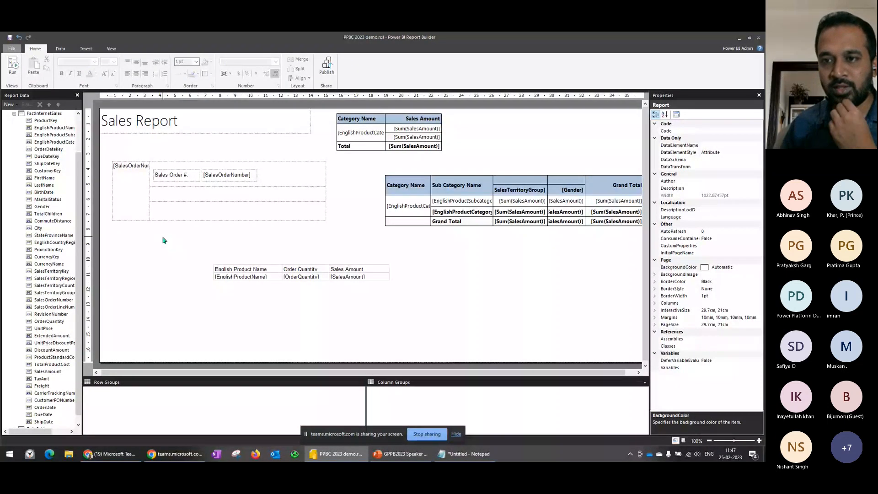
key("super+e")
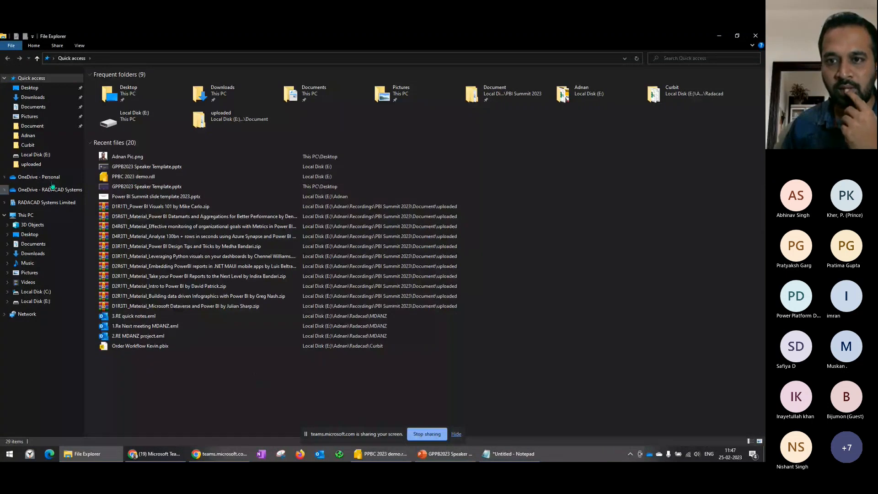
left_click(28, 136)
left_click(47, 155)
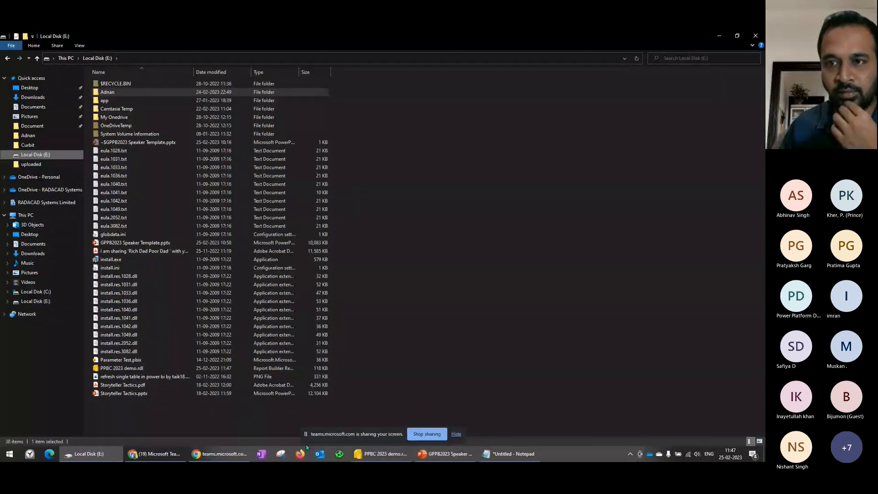
left_click(374, 454)
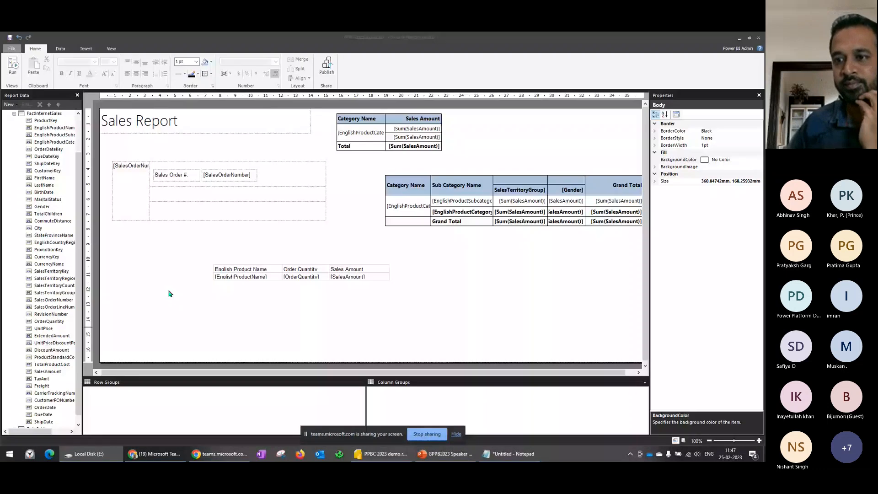
Open the recent report Paginated Reports ADW.rdl, select the list containing the free-form text box, and start the report preview.
left_click(11, 48)
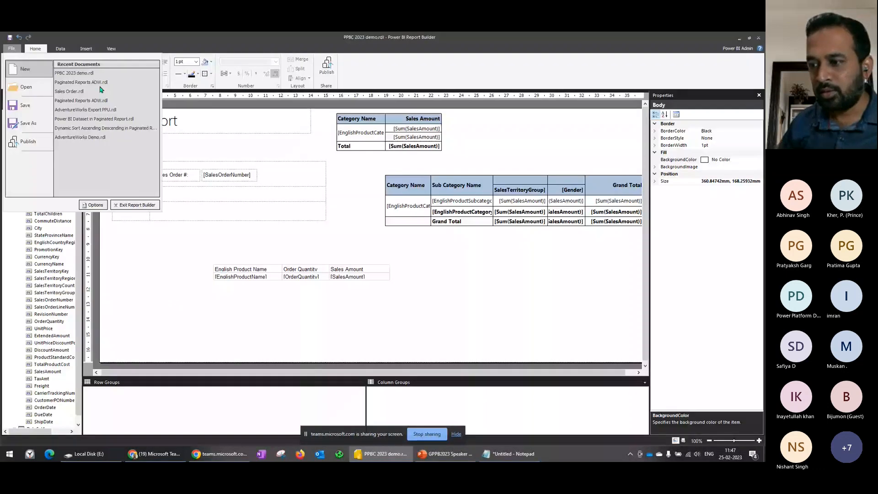
left_click(91, 82)
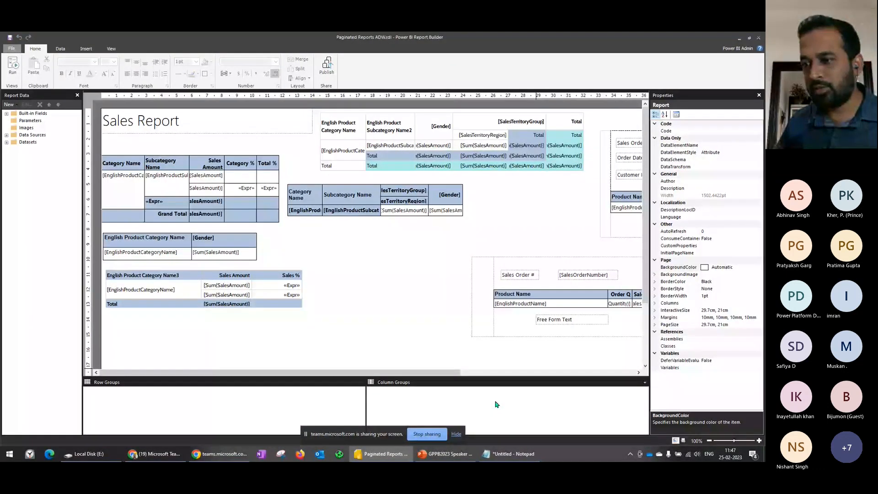
left_click(467, 373)
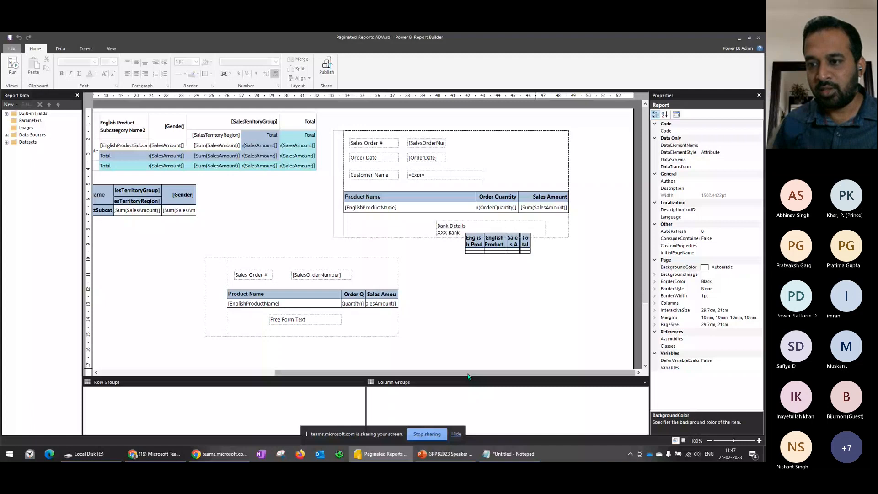
left_click(311, 330)
key("Escape")
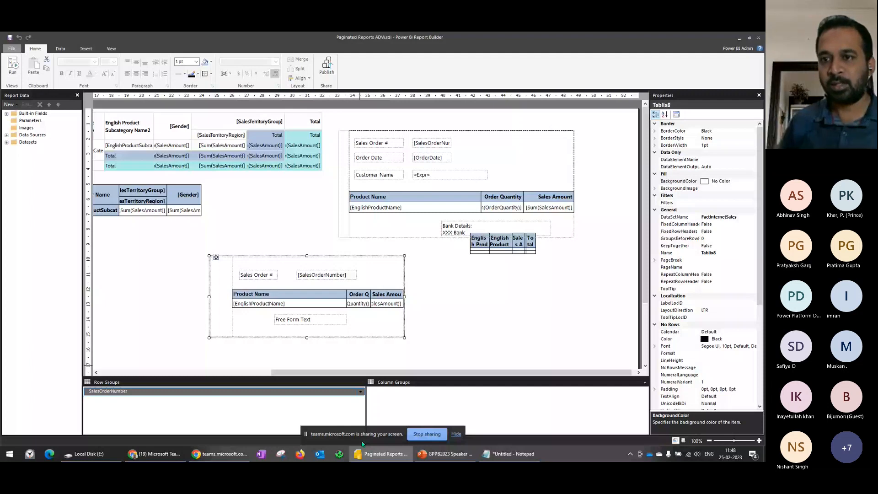
left_click(11, 66)
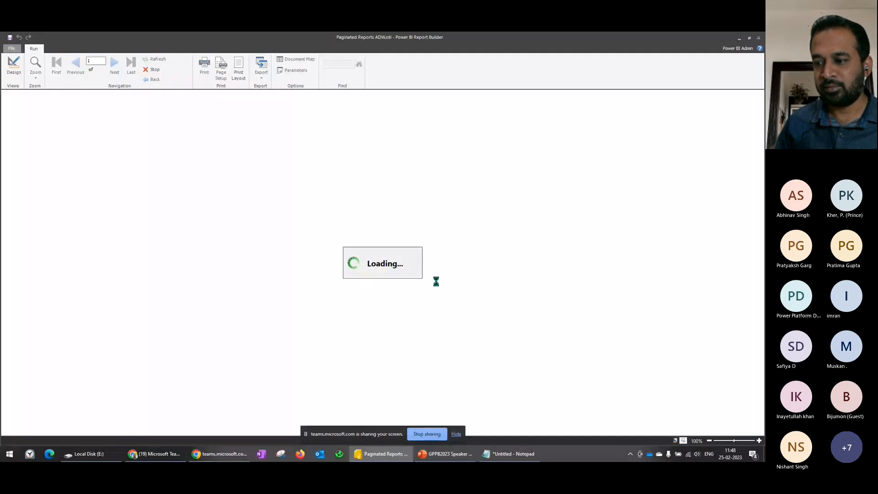
Switch to the Teams meeting in Chrome and read back through the earlier chat messages.
left_click(219, 454)
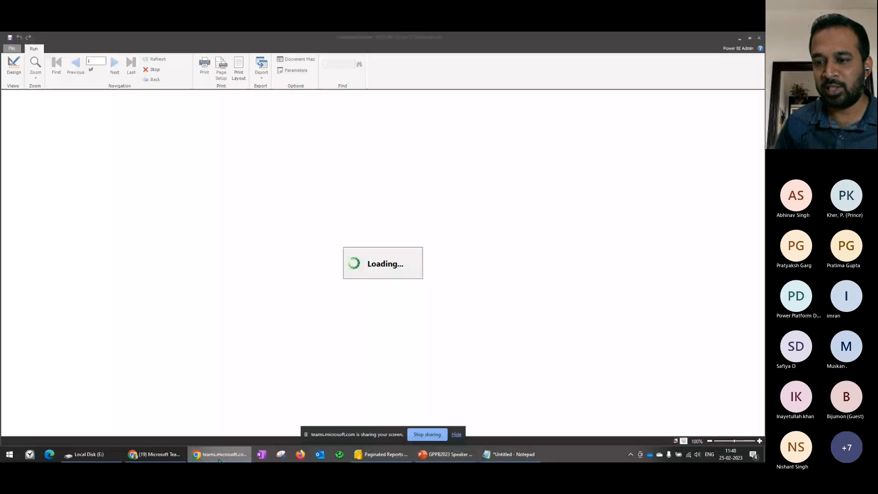
left_click(169, 455)
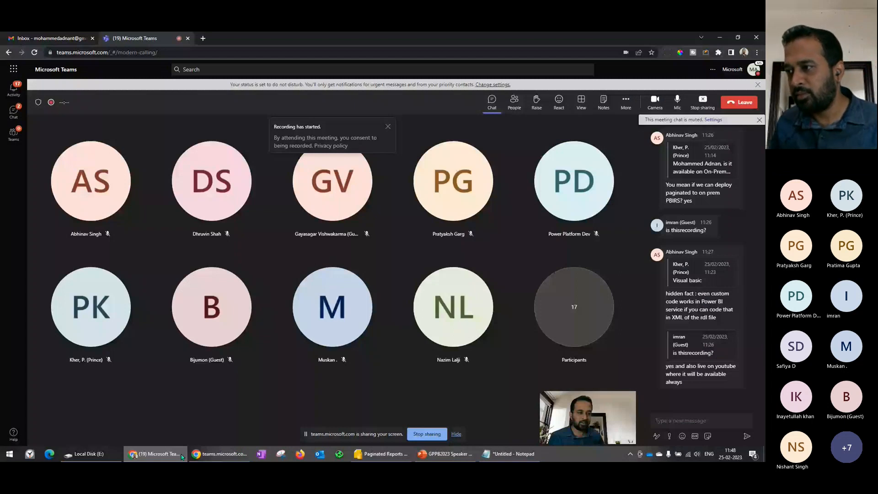
scroll(760, 281, "up", 3)
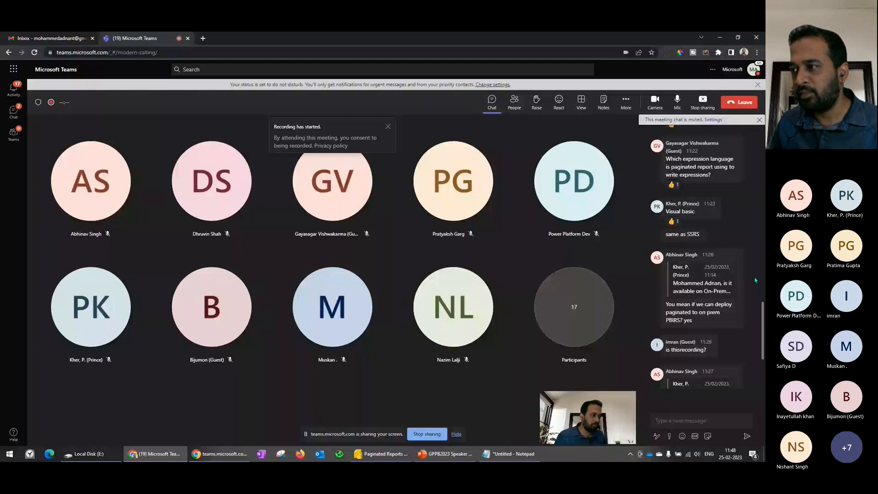
scroll(755, 280, "up", 3)
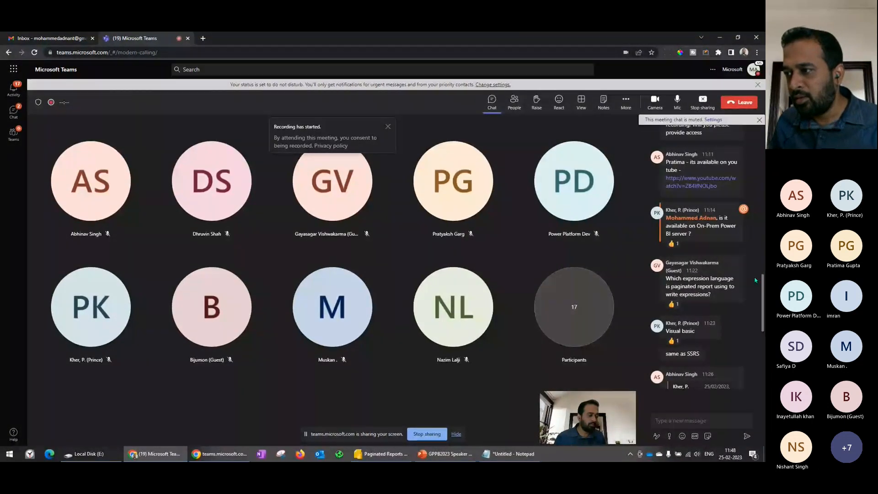
scroll(756, 280, "up", 2)
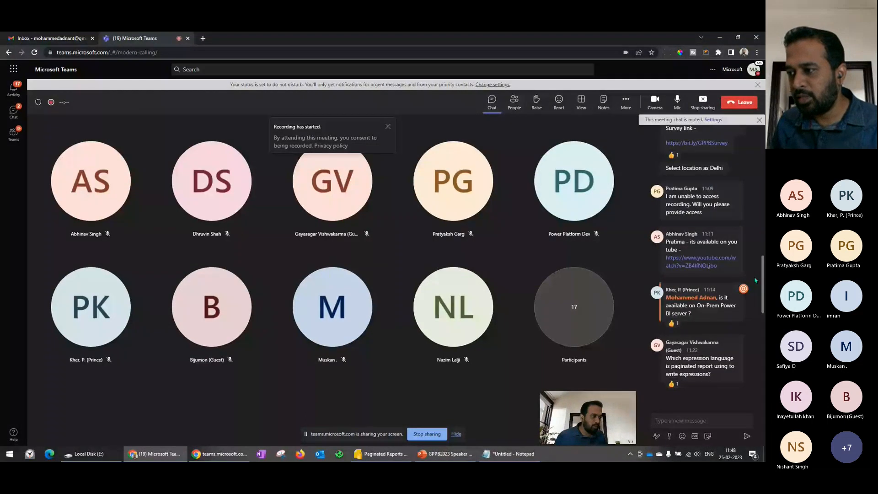
mouse_move(726, 315)
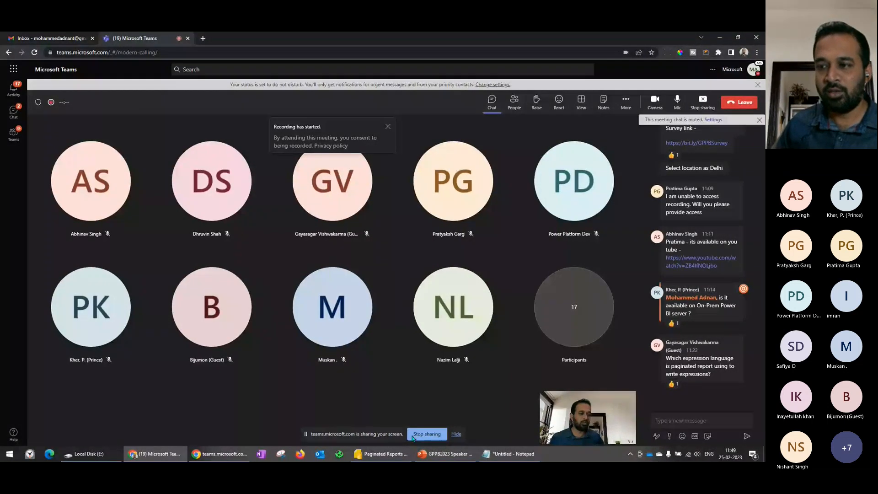
Switch back to Power BI Report Builder, leave the preview and examine the list's header cell, row group and free-form text box.
left_click(383, 454)
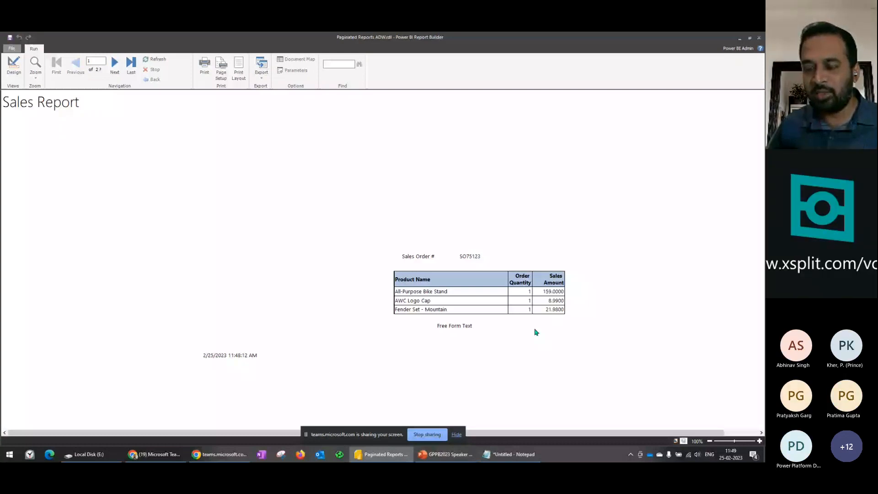
key("F5")
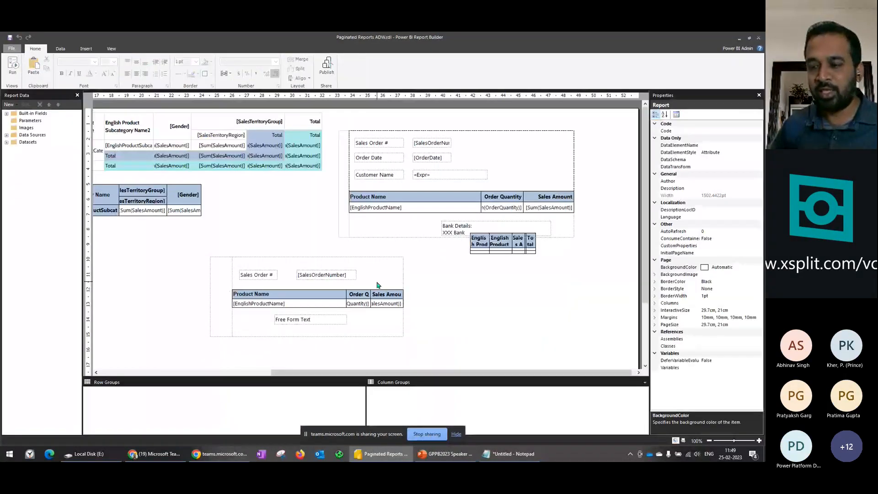
left_click(241, 288)
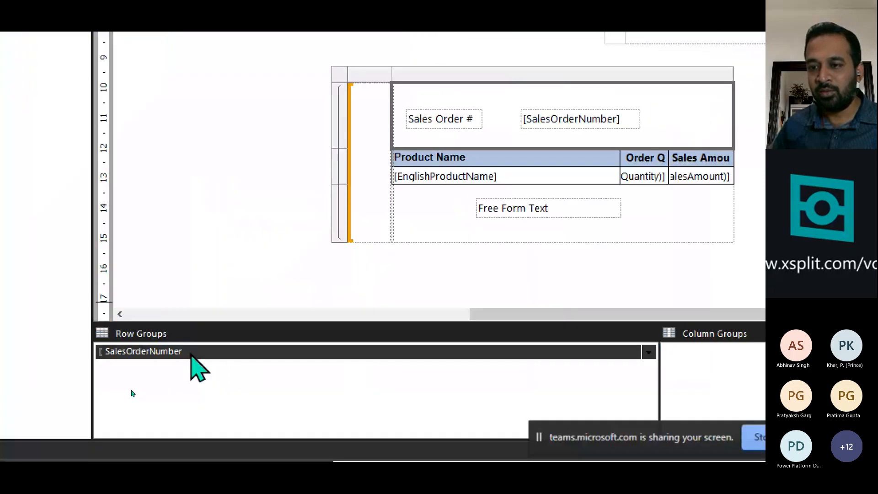
left_click(304, 353)
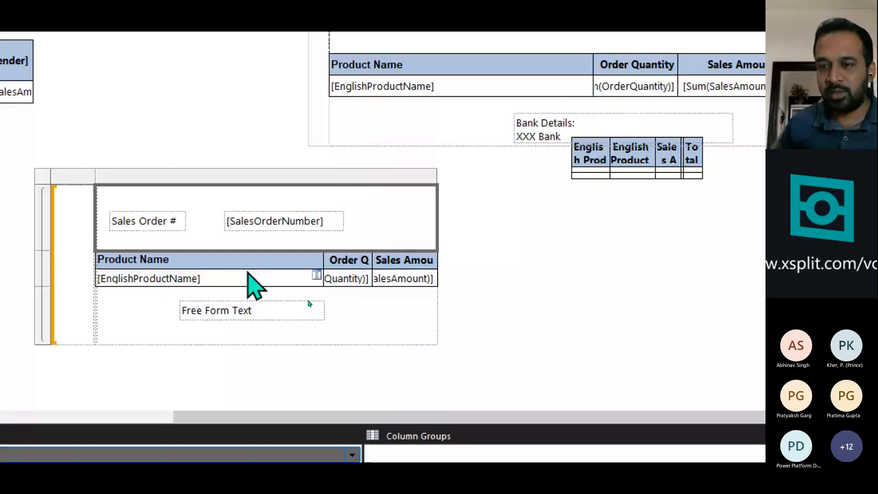
left_click(253, 323)
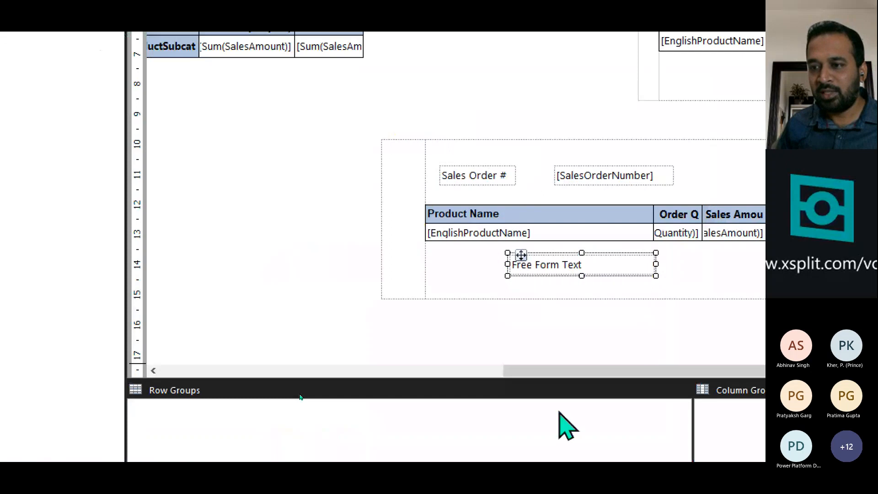
Check the filters in the group properties of the list's SalesOrderNumber row group and close the dialog.
left_click(395, 284)
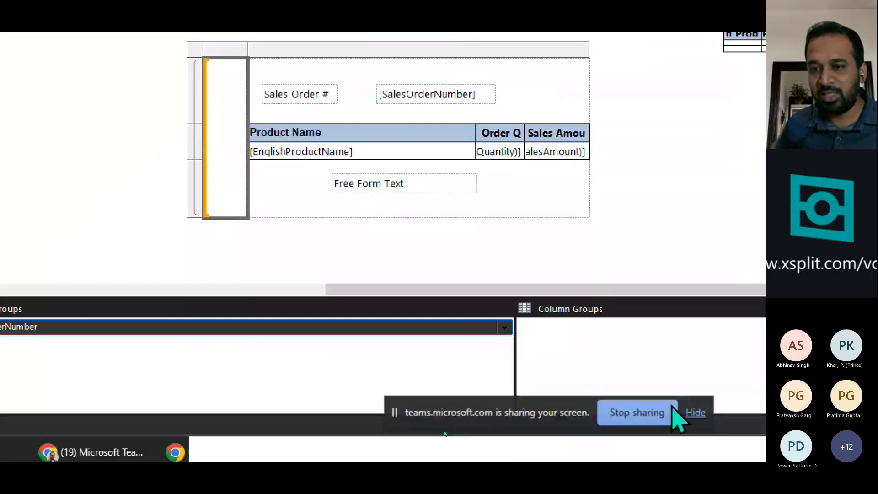
left_click(505, 328)
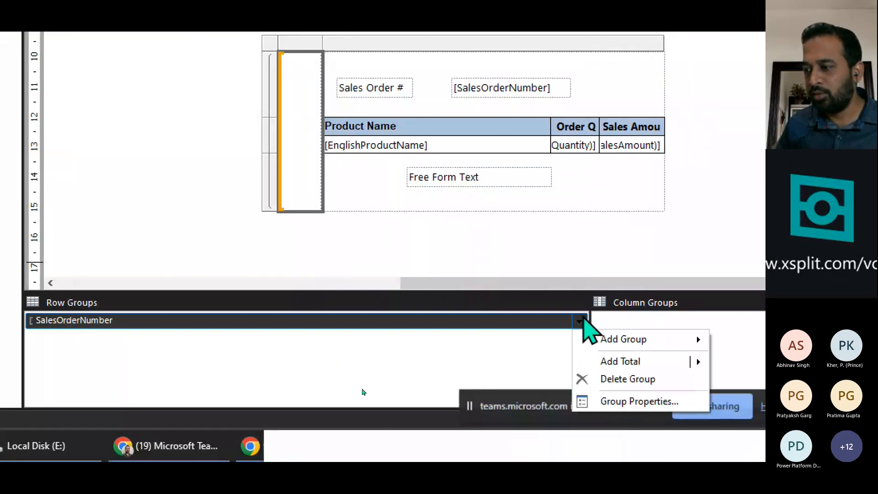
key("Escape")
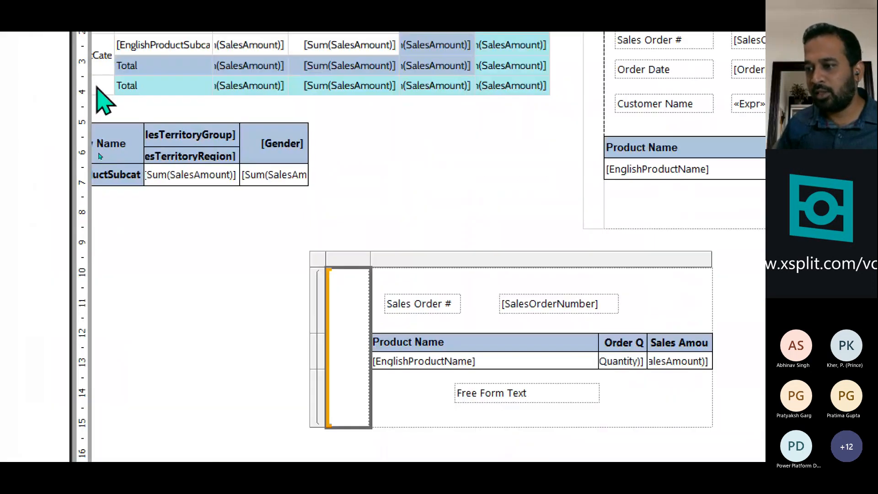
left_click(459, 275)
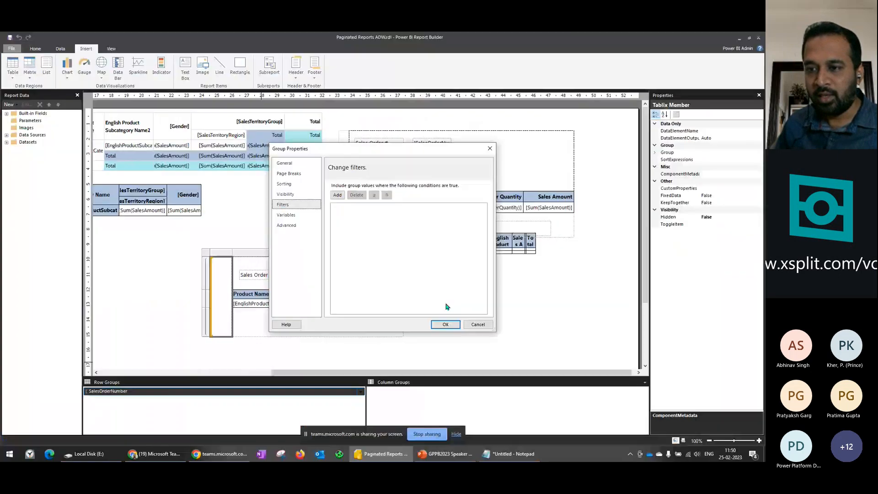
left_click(445, 325)
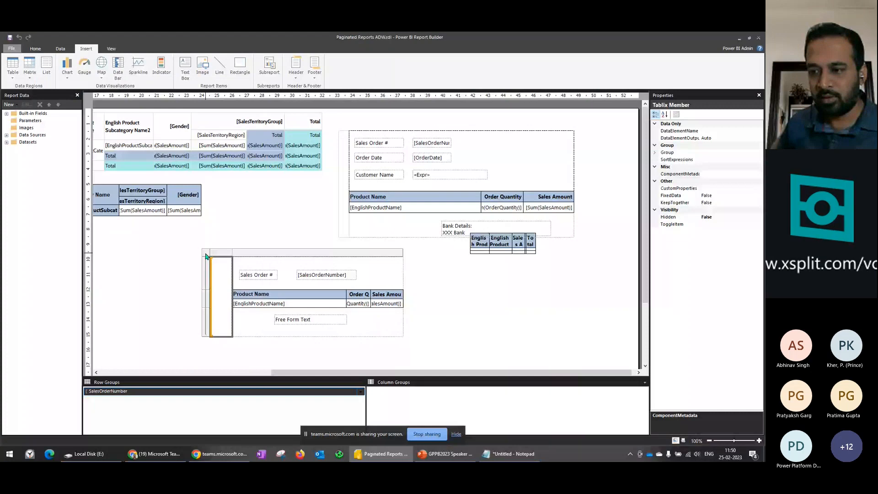
Check the filters in the tablix properties of the product table inside the list and close the dialog.
left_click(205, 255)
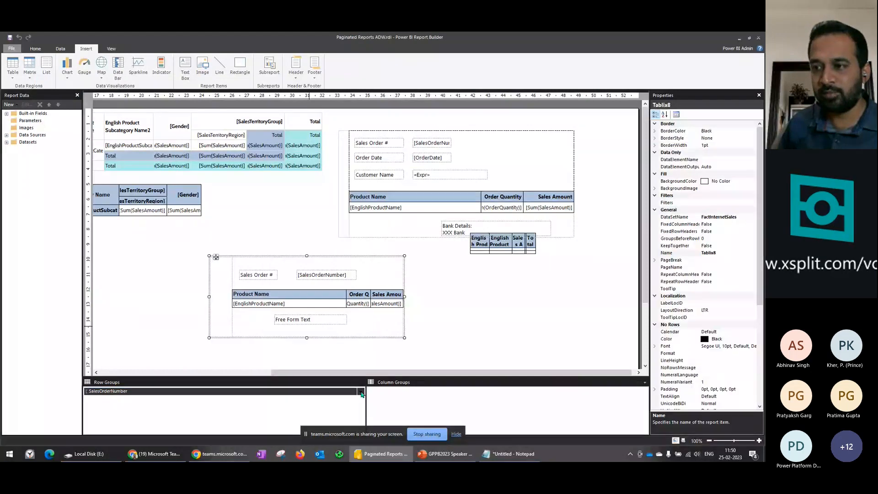
left_click(360, 392)
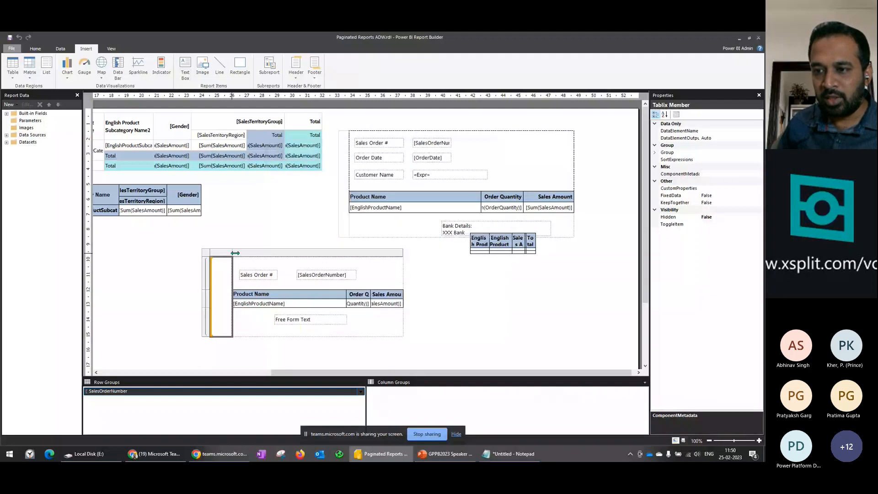
left_click(247, 301)
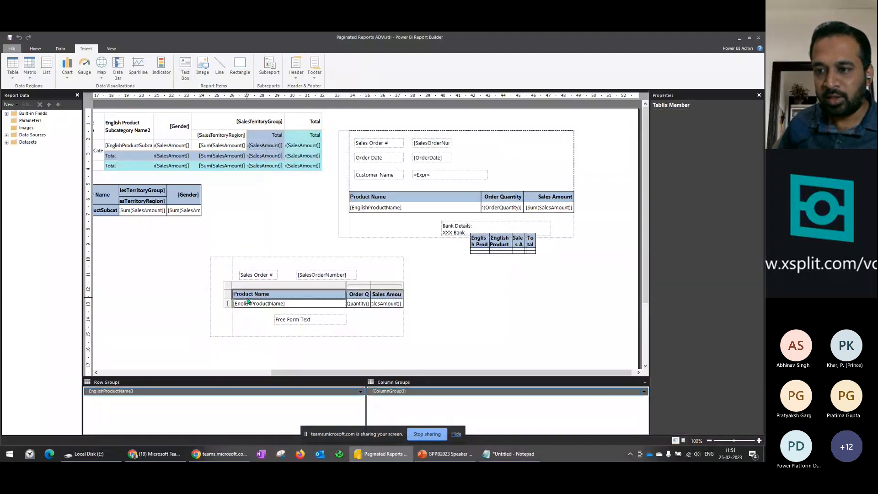
right_click(227, 288)
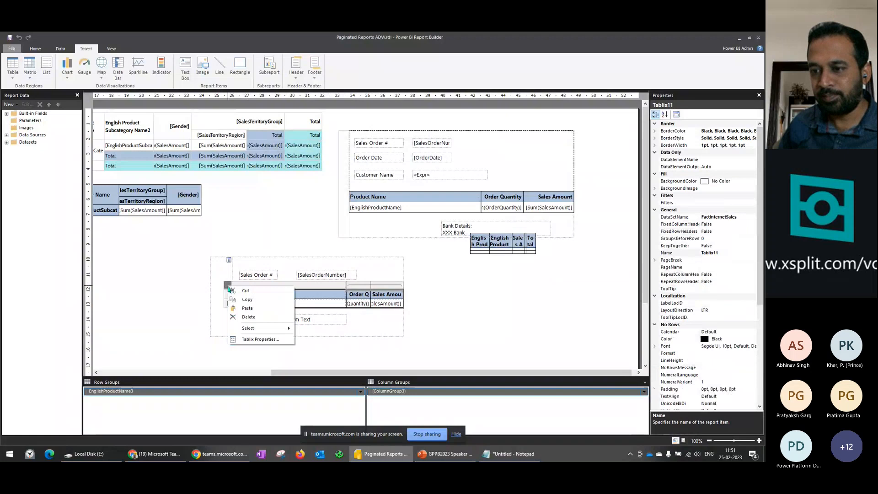
left_click(261, 338)
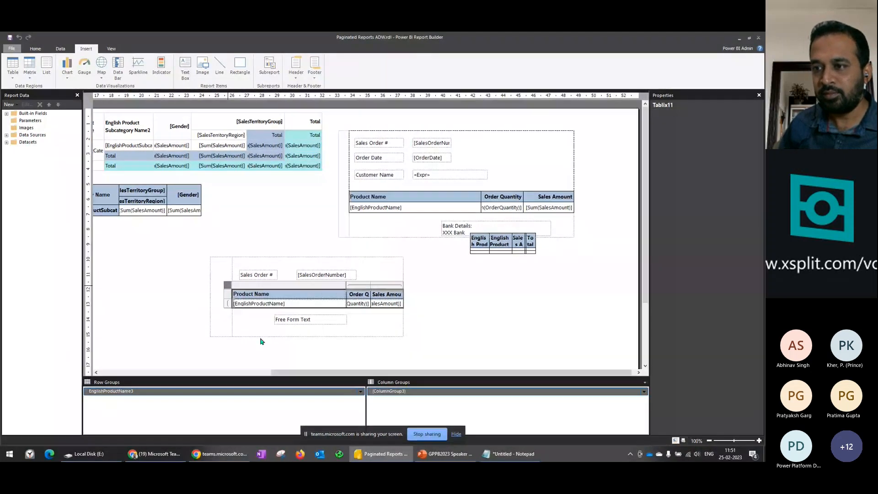
left_click(300, 153)
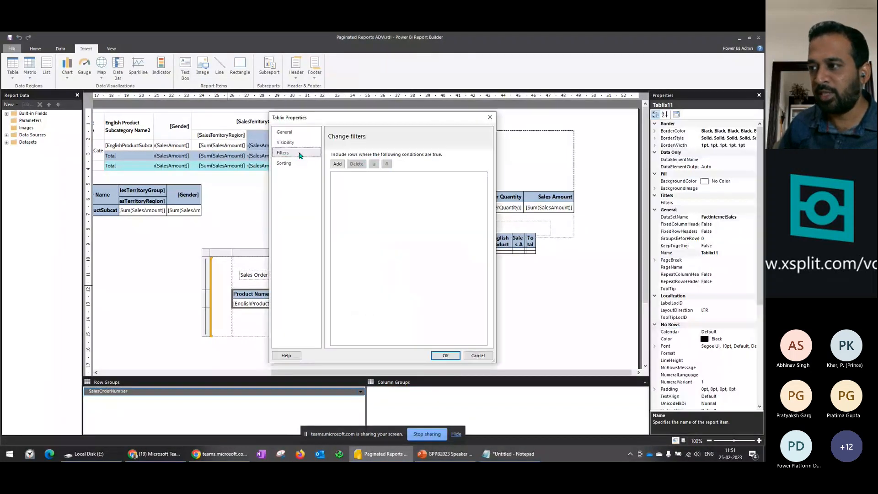
key("Escape")
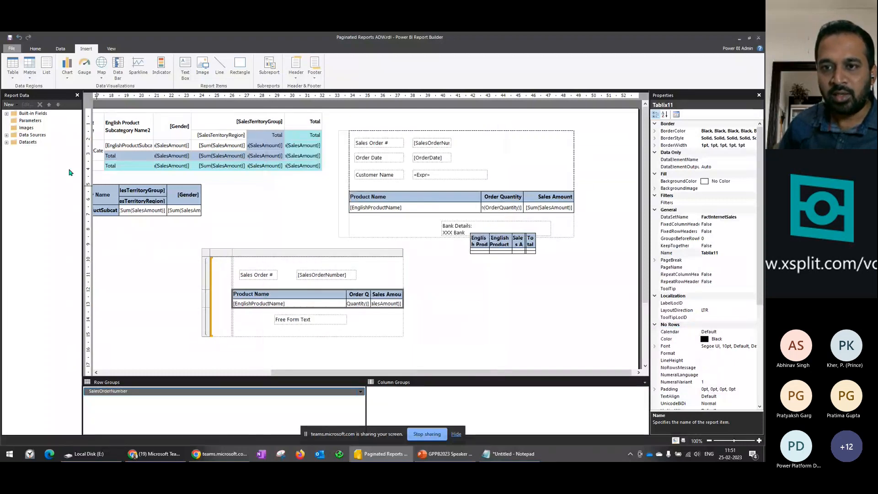
Check the filters in the FactInternetSales dataset properties and cancel the dialog.
left_click(7, 142)
left_click(14, 121)
right_click(40, 120)
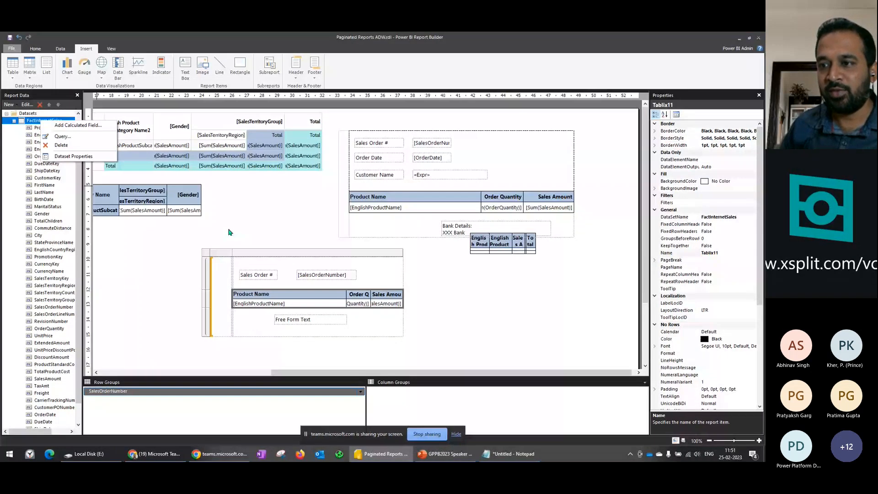
key("Up")
key("Return")
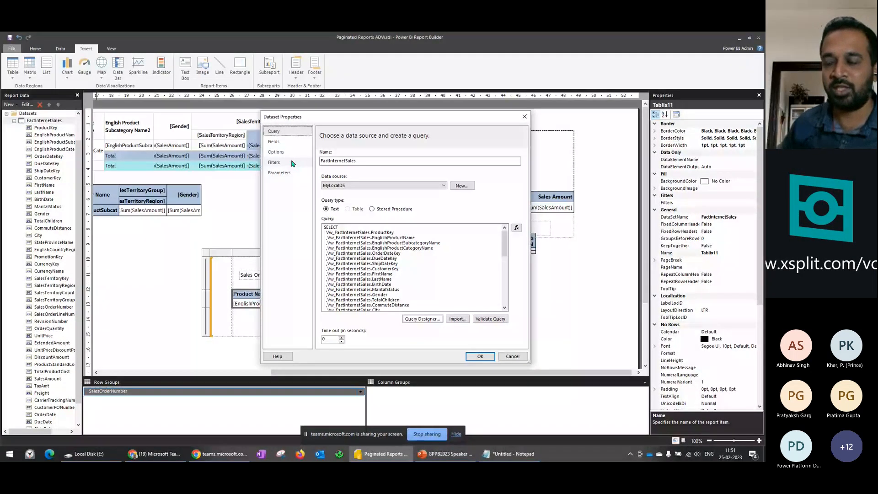
left_click(293, 163)
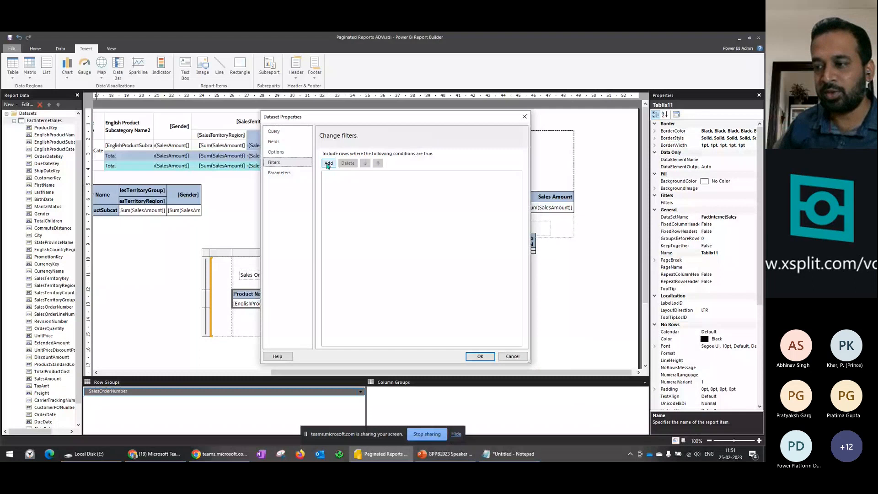
left_click(505, 355)
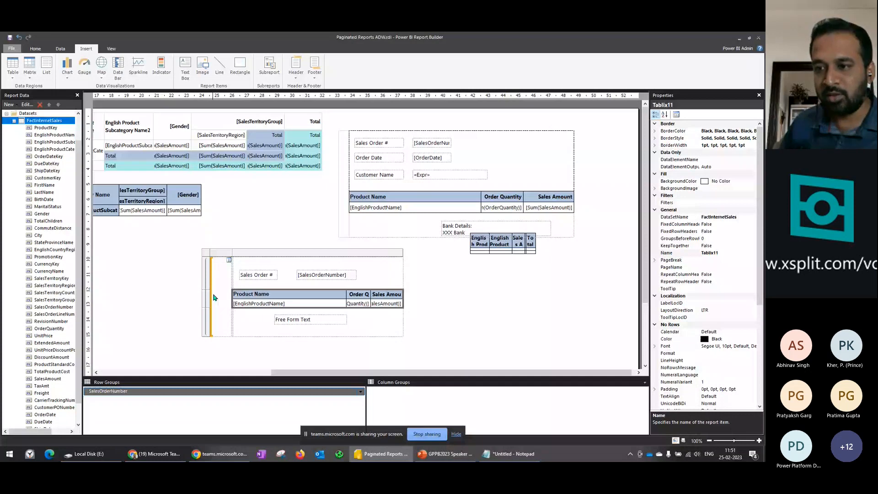
Inspect the lower list's header rectangle and the filter and sorting options of its SalesOrderNumber row group, and close the group properties.
left_click(245, 270)
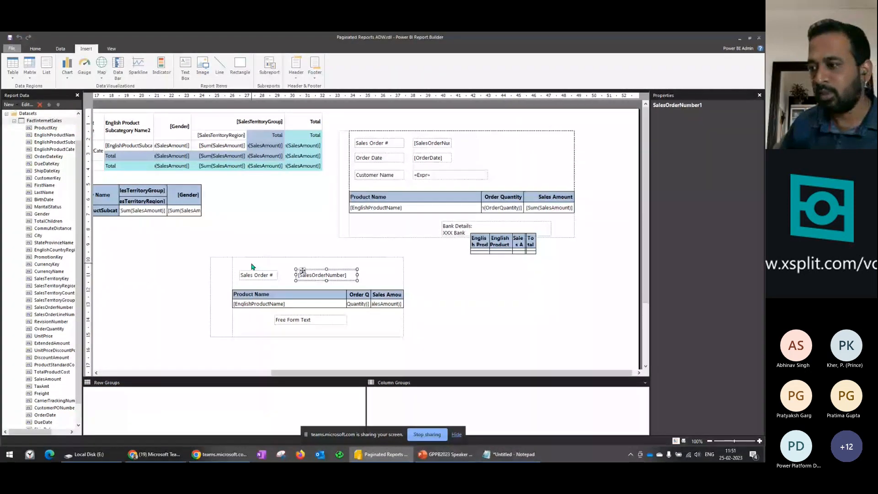
left_click(224, 271)
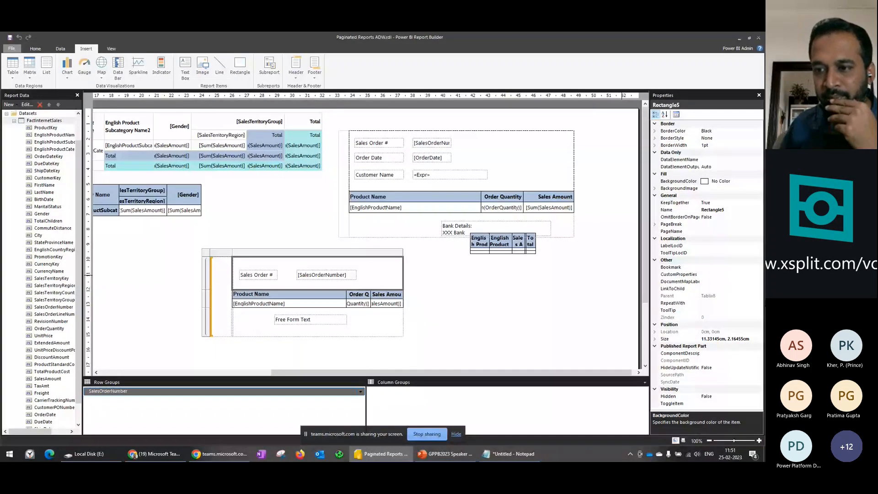
right_click(212, 257)
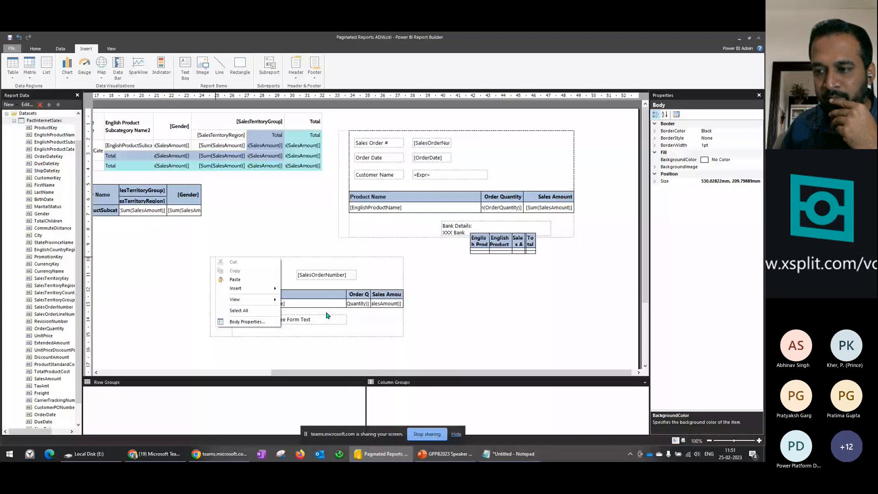
left_click(326, 319)
left_click(361, 391)
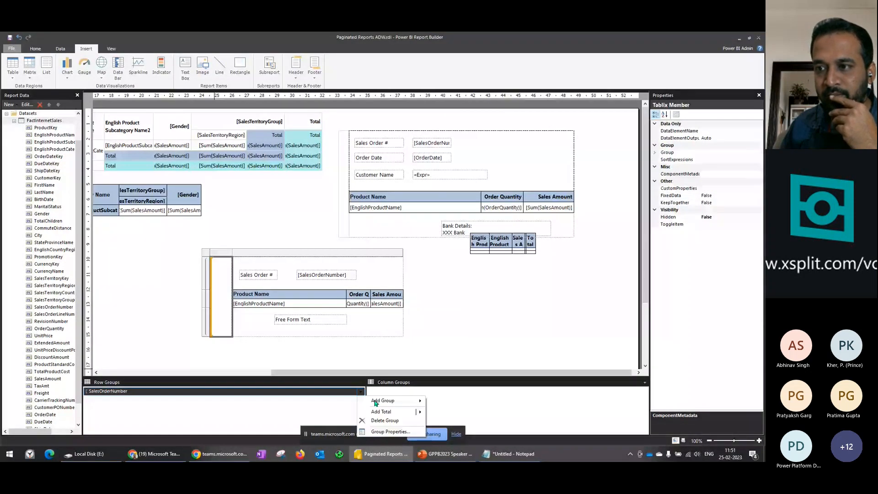
left_click(390, 431)
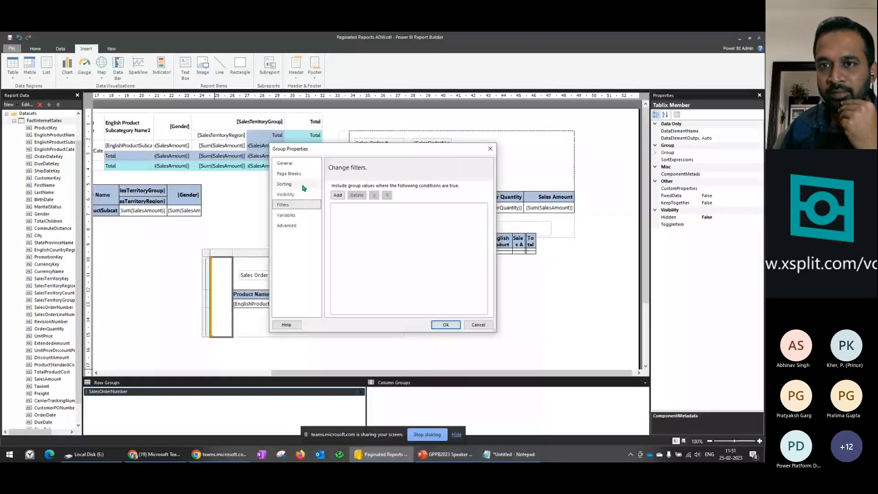
left_click(303, 185)
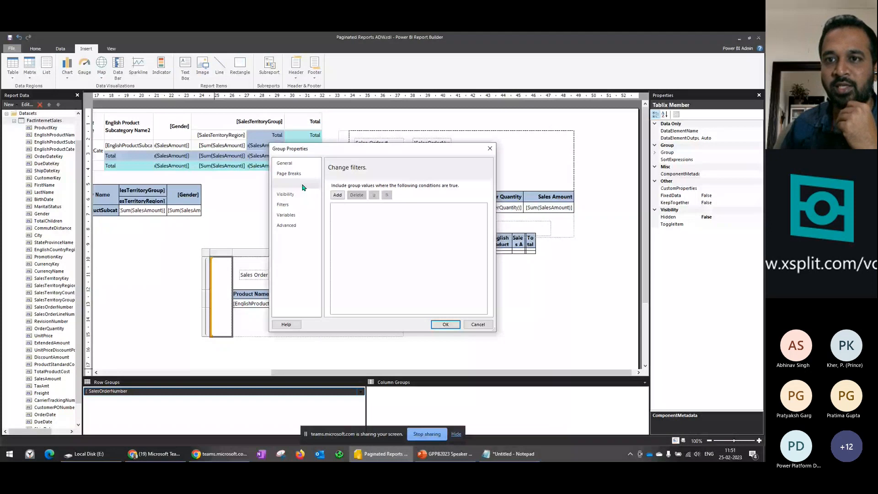
key("Escape")
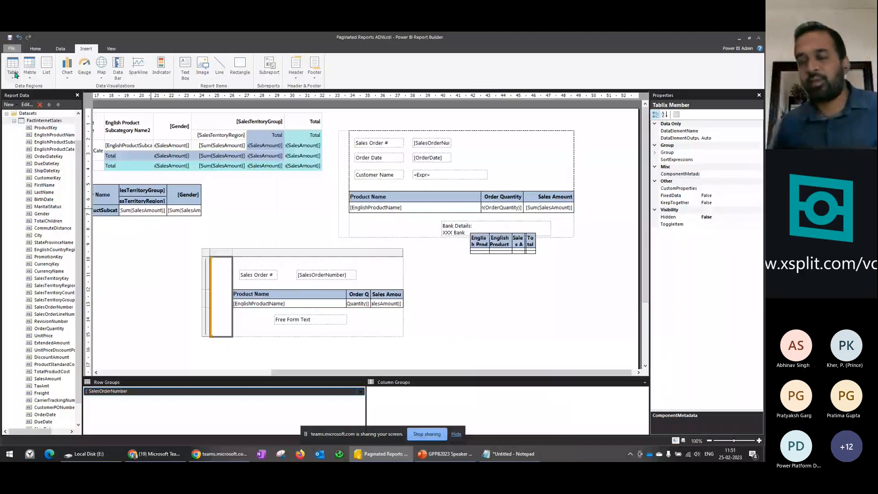
Preview the reference report and switch to Microsoft Teams in the browser to read the meeting chat down to the newest messages.
key("F5")
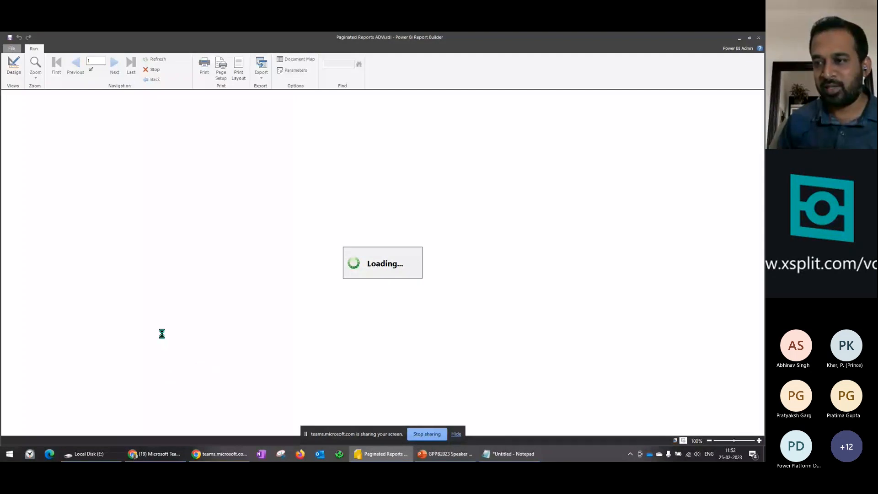
left_click(219, 454)
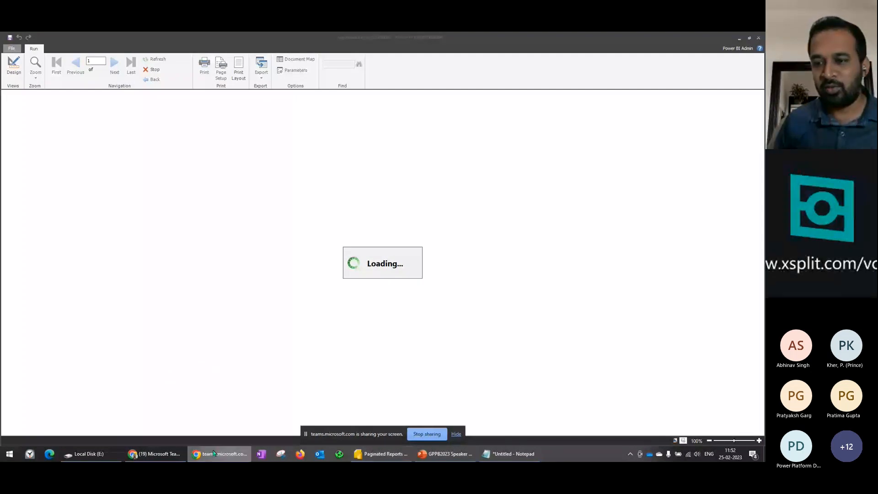
left_click(172, 454)
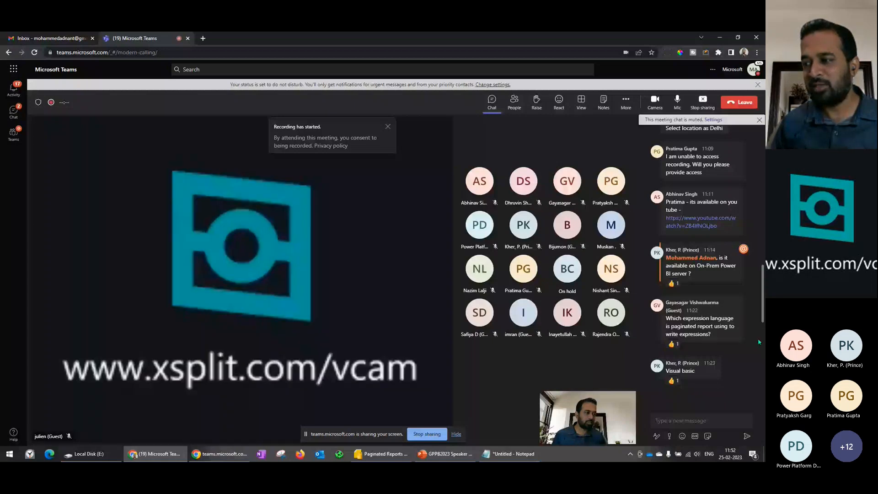
scroll(737, 335, "down", 1)
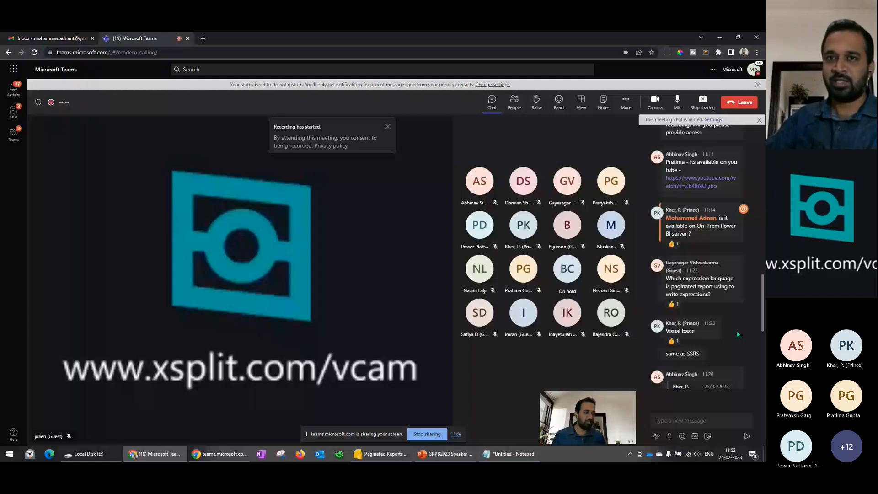
scroll(737, 334, "down", 1)
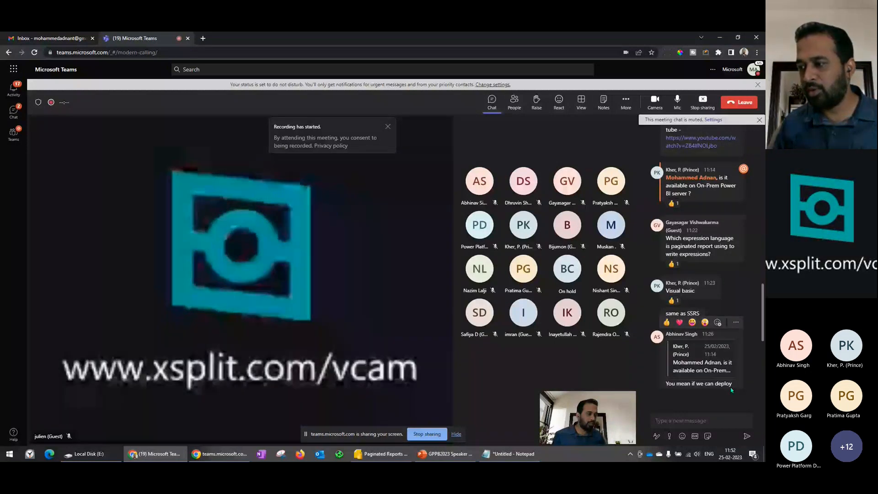
scroll(730, 389, "down", 2)
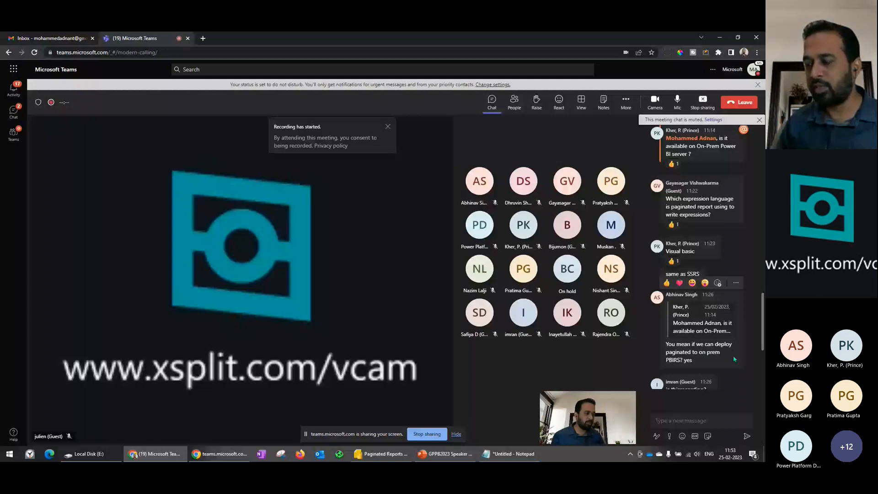
scroll(734, 355, "down", 1)
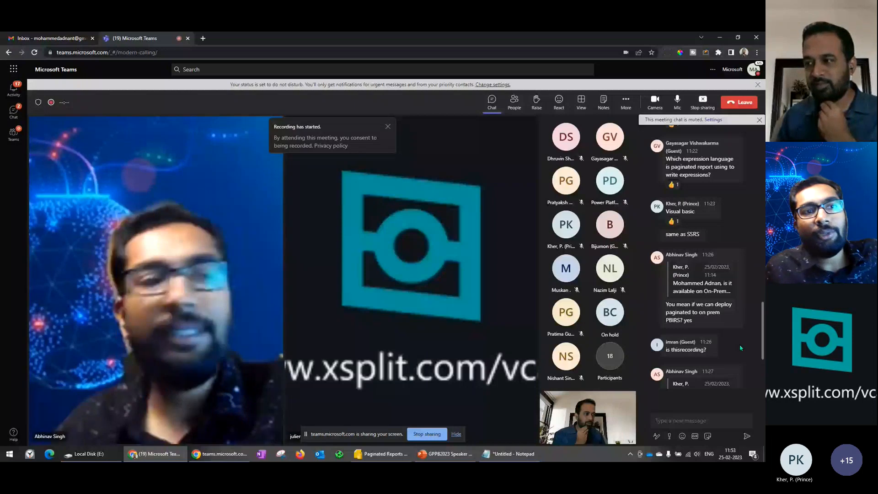
scroll(740, 344, "down", 2)
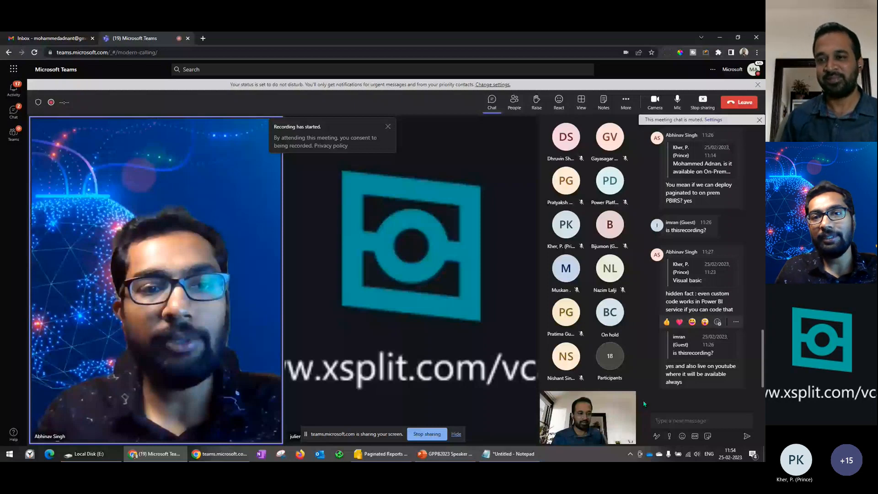
mouse_move(376, 458)
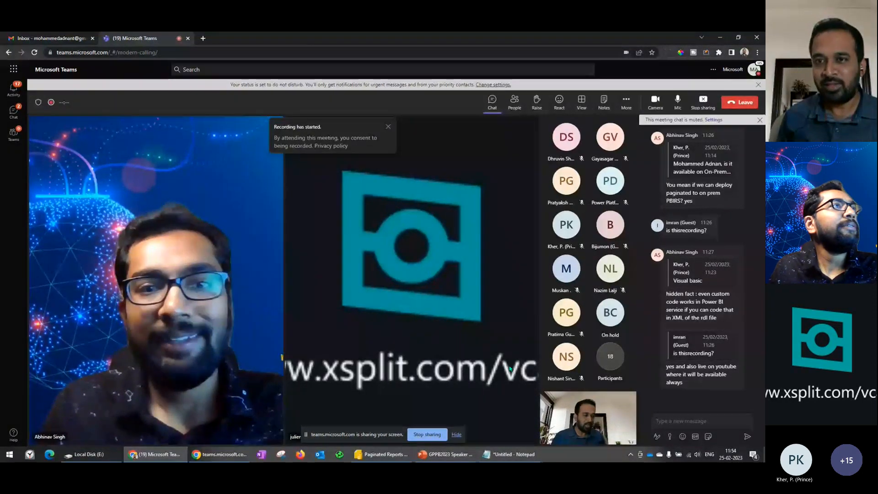
Switch back to Power BI Report Builder, review the FactInternetSales dataset query down to its FROM clause, and close the dataset properties.
left_click(395, 453)
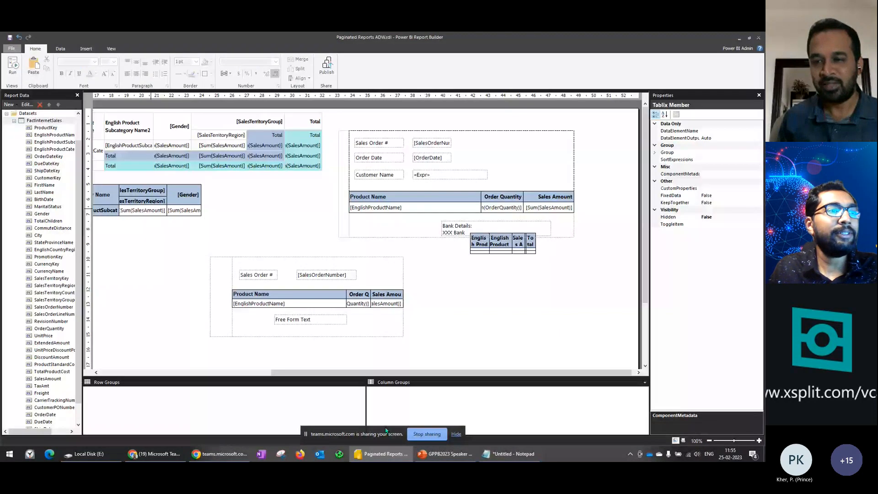
right_click(43, 121)
left_click(69, 155)
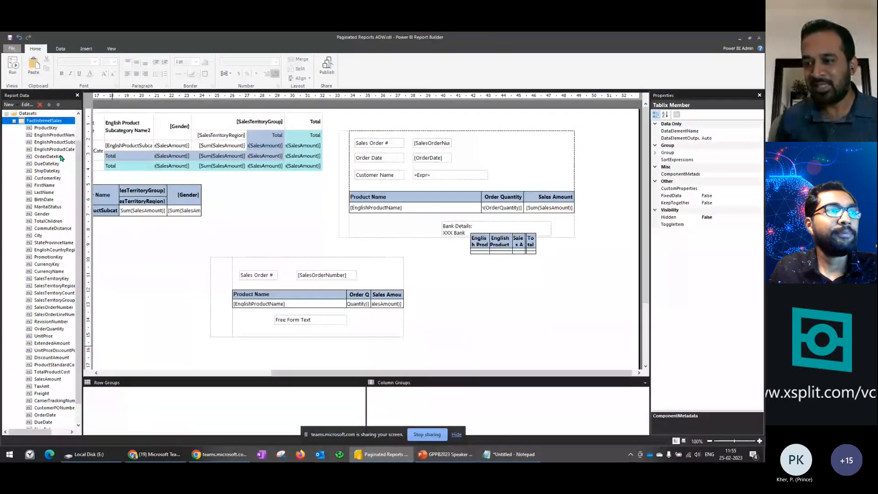
scroll(455, 271, "down", 8)
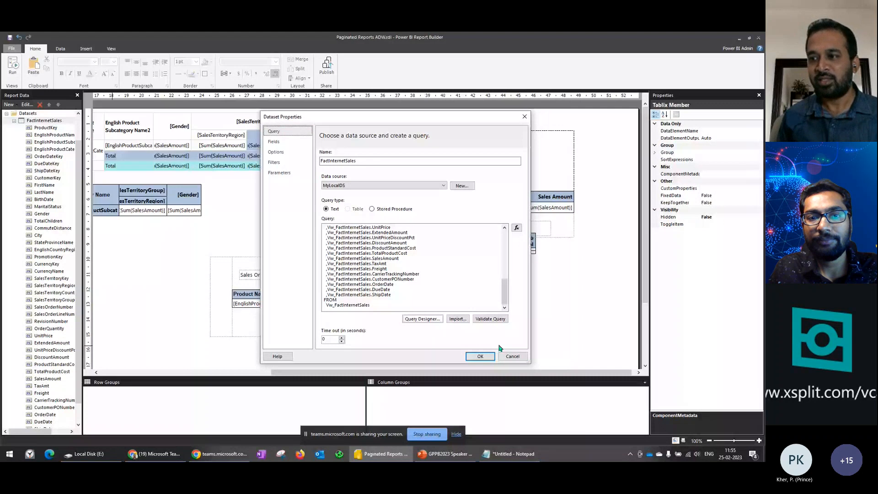
left_click(480, 355)
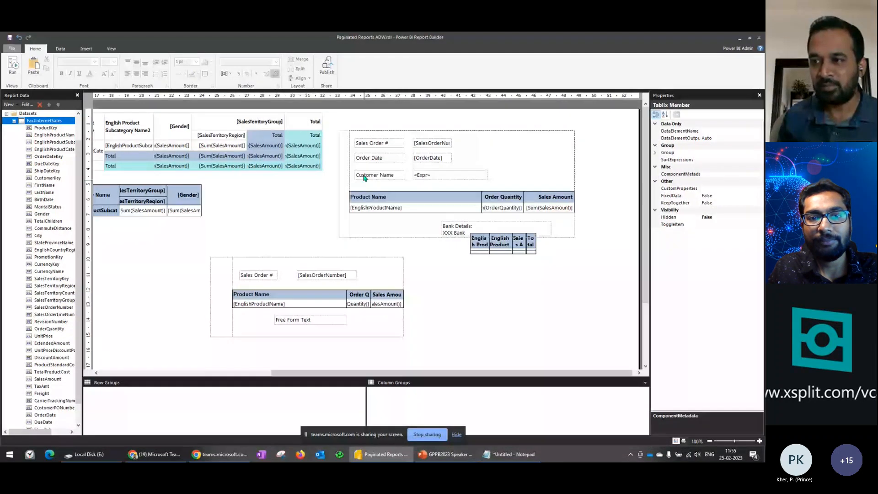
Inspect the header rectangles of both sales order lists and open the recent report PPBC 2023 demo.rdl.
left_click(355, 153)
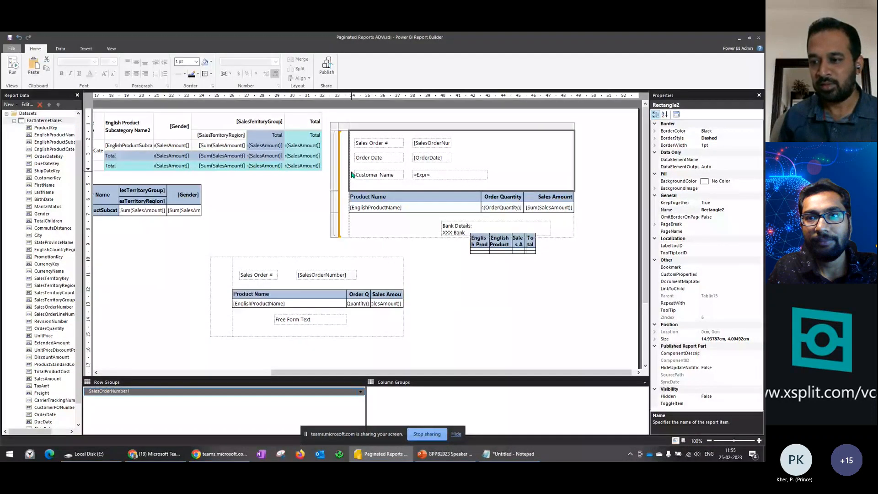
left_click(343, 177)
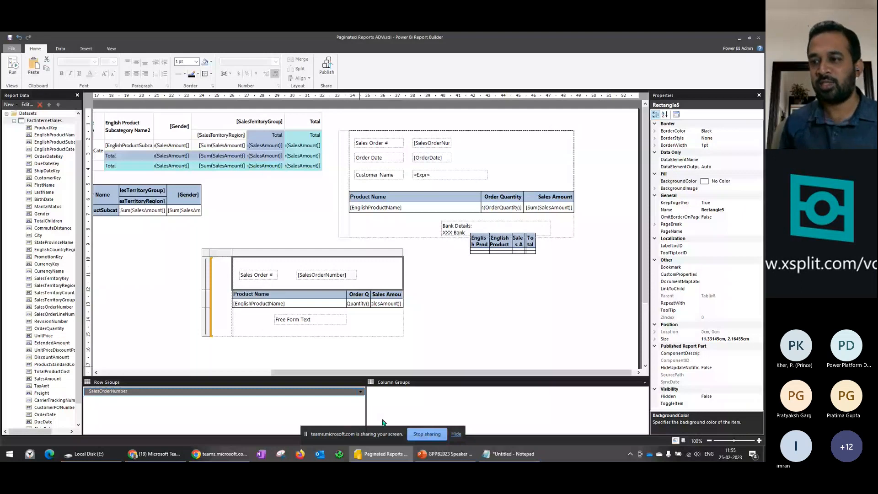
left_click(11, 48)
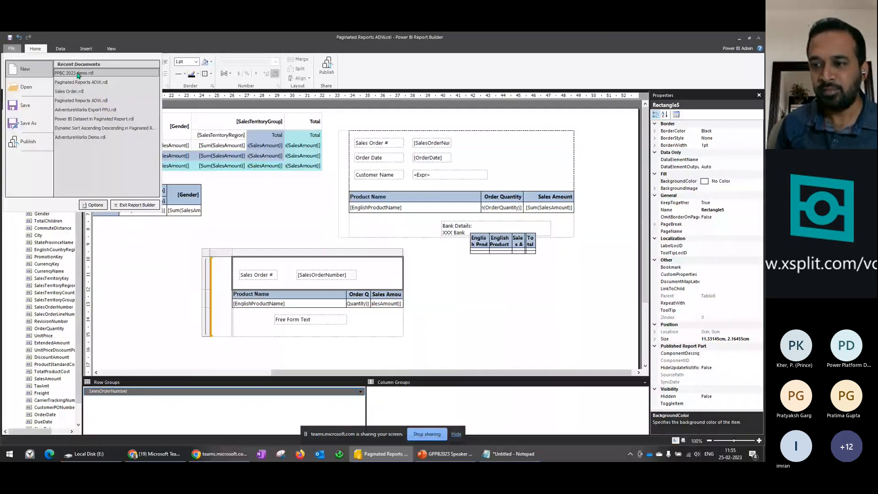
left_click(78, 73)
Try to add an equals filter on SalesOrderNumber to the list's SalesOrderNumber row group, consulting the order number noted in Notepad.
left_click(393, 270)
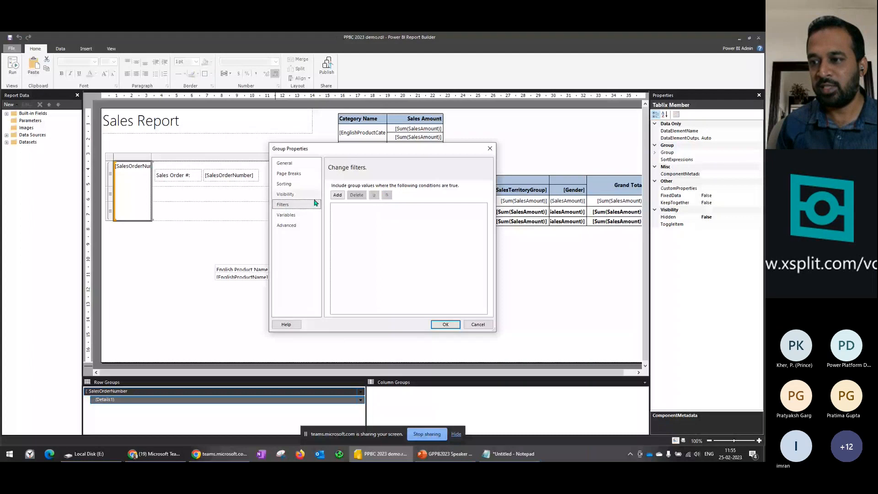
left_click(337, 195)
left_click(418, 211)
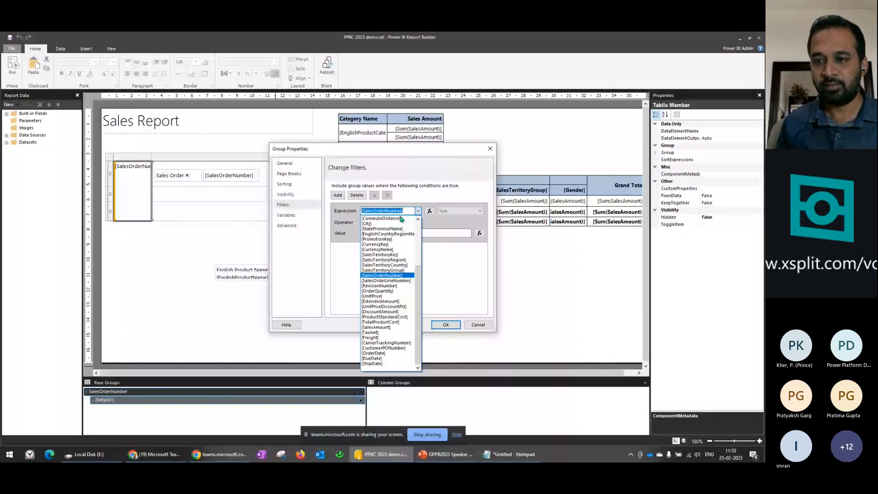
type("[SalesO")
key("Escape")
key("Escape")
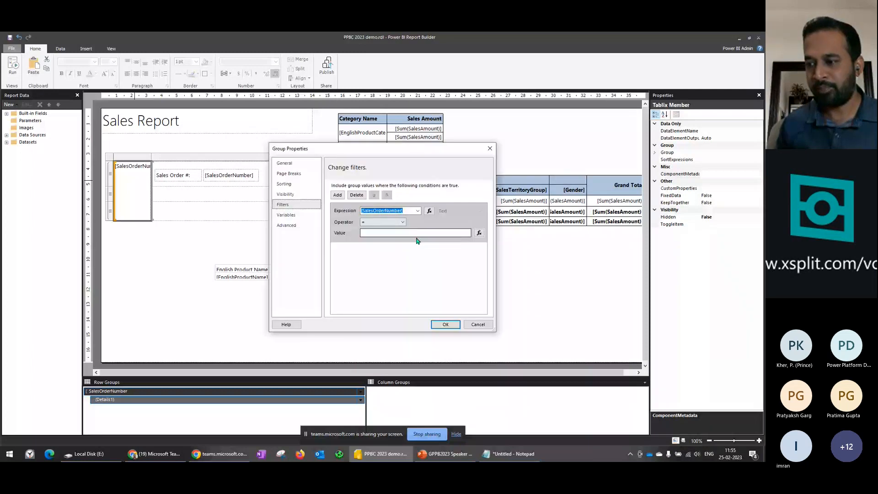
key("alt+Tab")
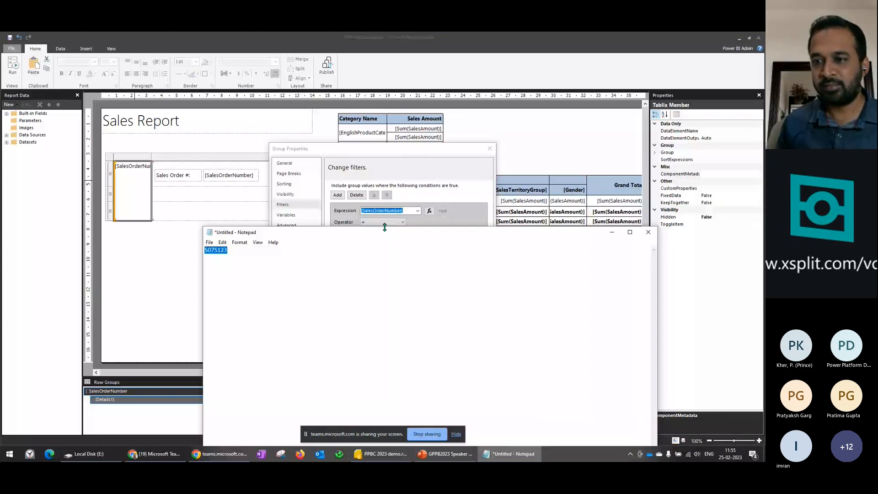
key("alt+Tab")
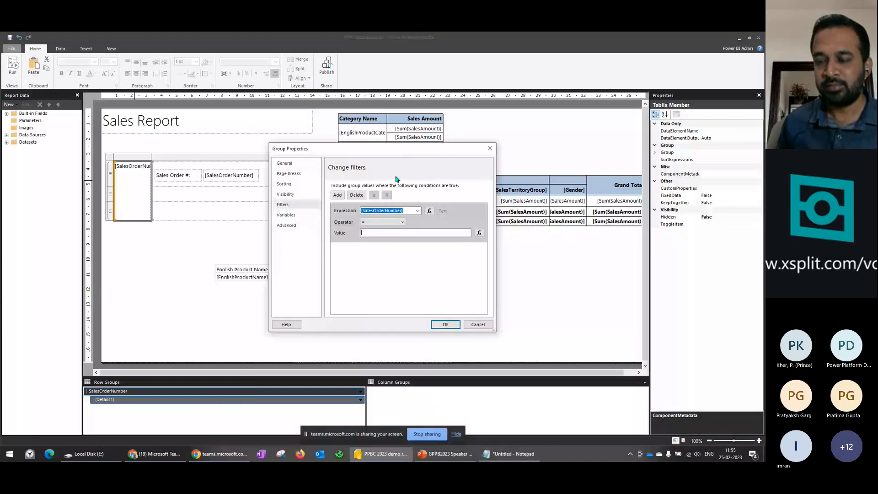
key("Escape")
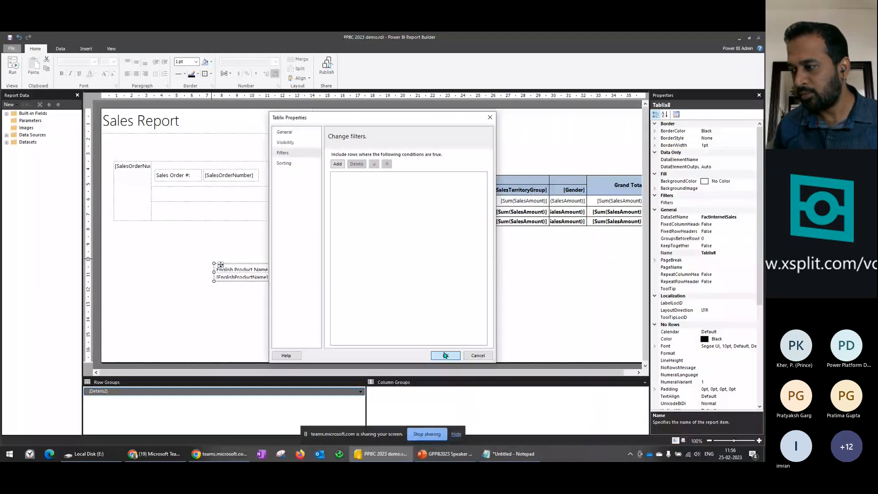
Close the product table's filter properties, preview the Sales Report and return to the design view.
left_click(445, 355)
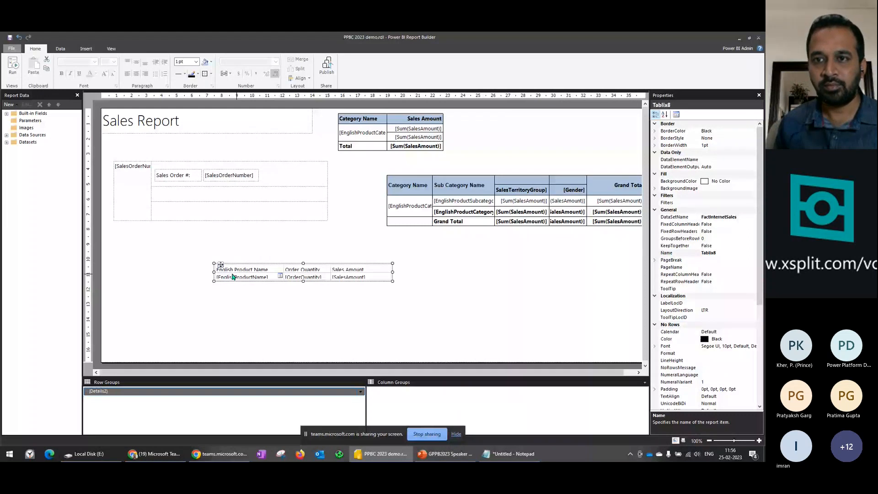
left_click(12, 65)
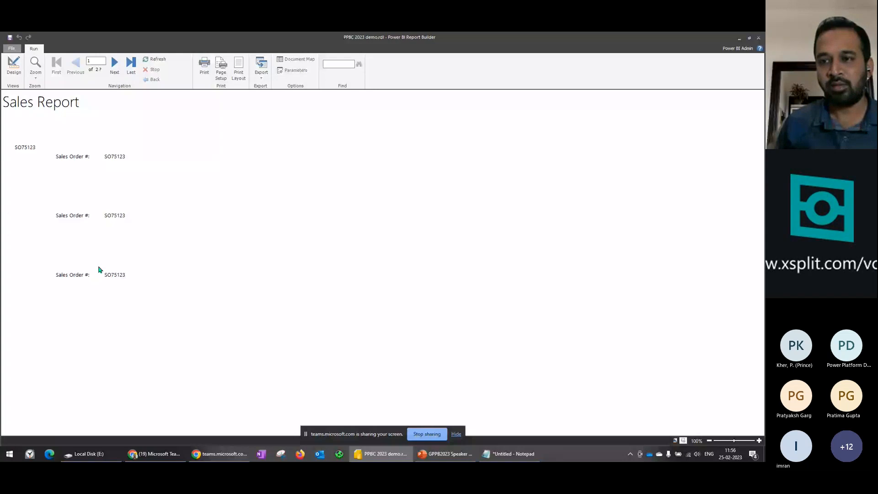
left_click(13, 66)
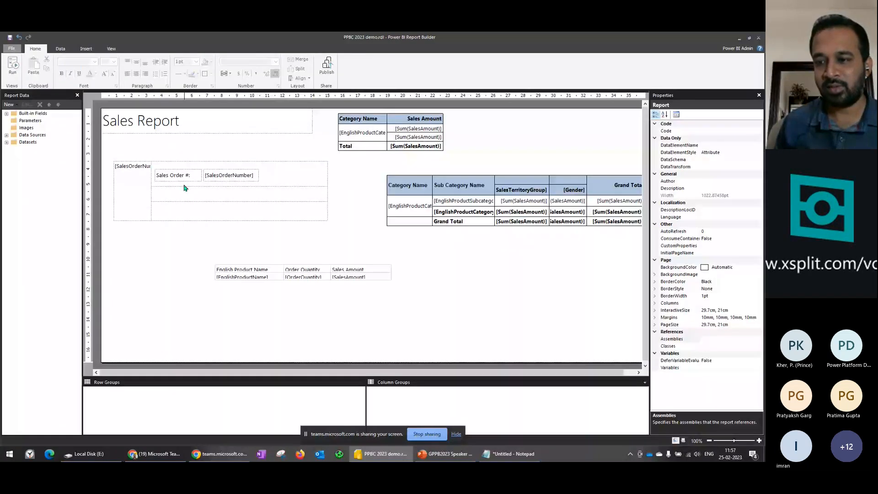
Check the filters in the group properties of the list's Details1 row group.
left_click(185, 187)
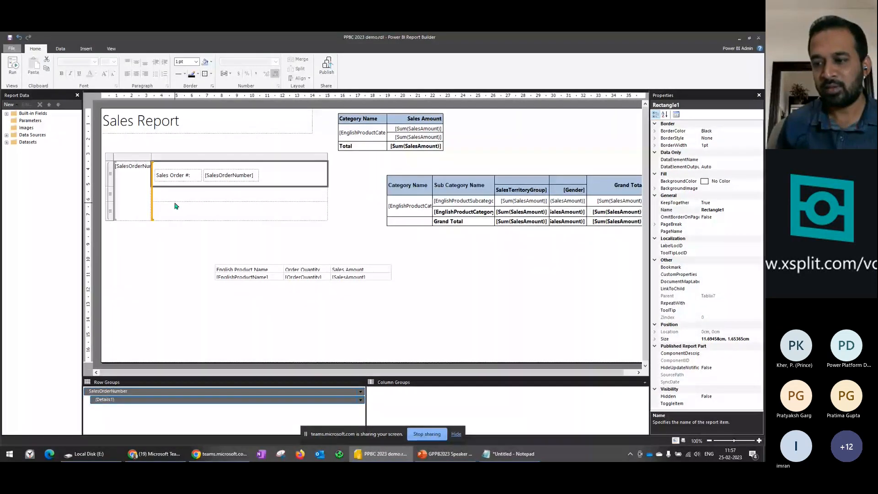
left_click(361, 399)
left_click(389, 439)
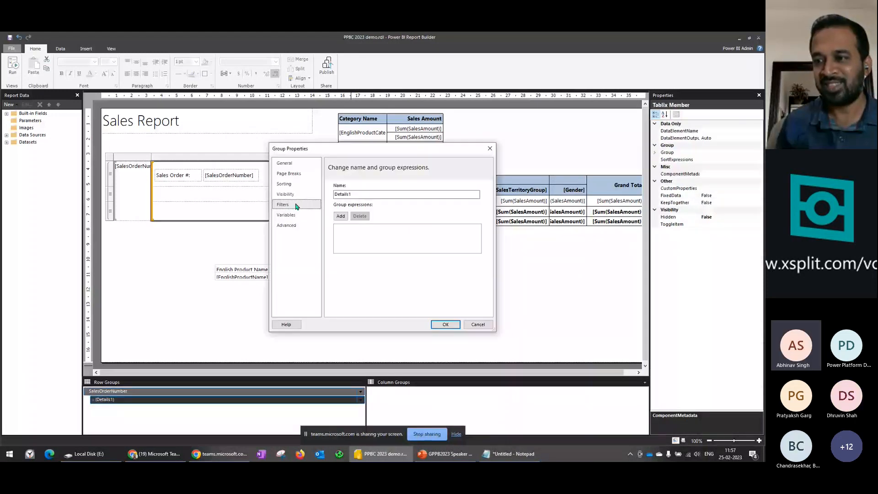
left_click(284, 205)
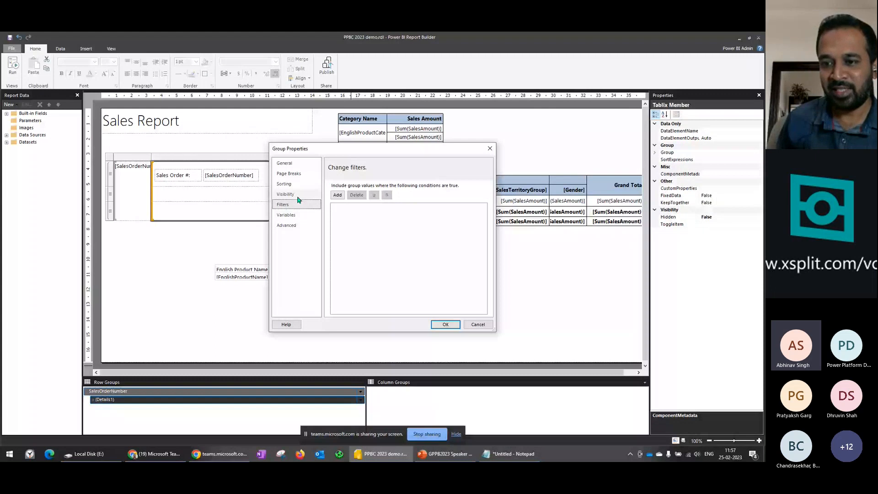
Close the group properties and try nesting the product table in the middle row of the sales order list.
key("Escape")
left_click(220, 268)
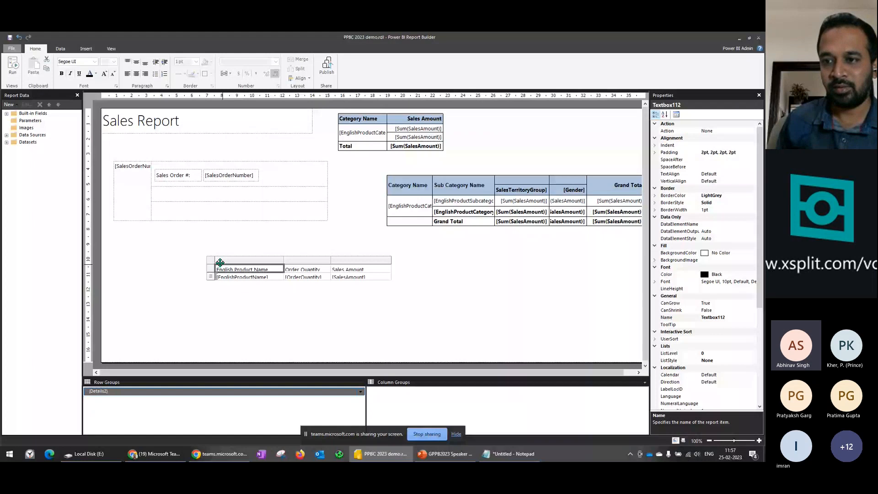
left_click_drag(220, 262, 165, 210)
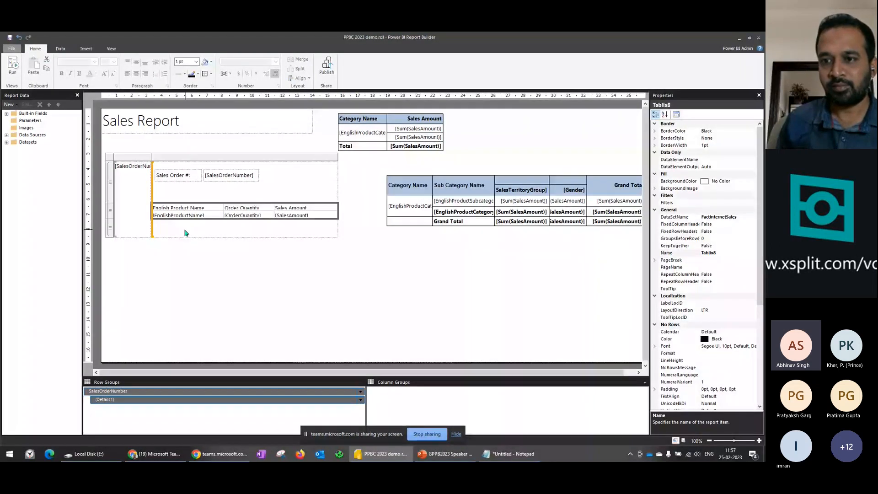
Add a text box reading "Signature" to the bottom row of the sales order list.
left_click(114, 204)
left_click(135, 235)
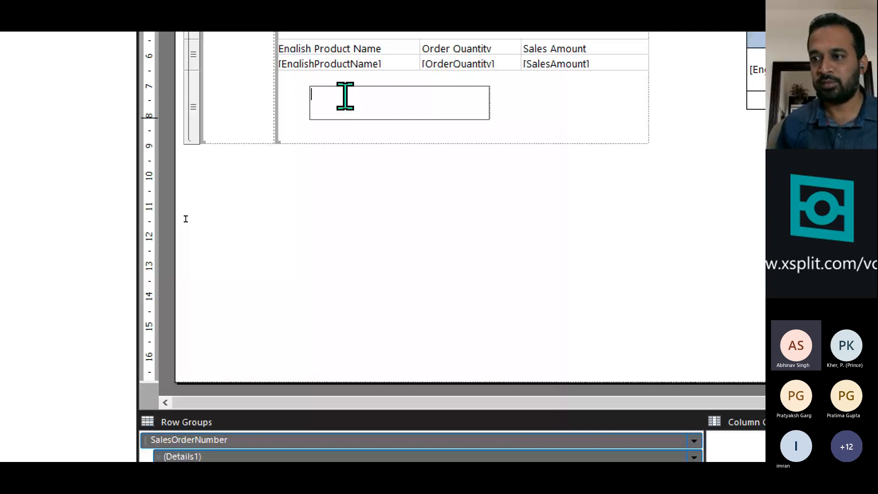
type("Signagur")
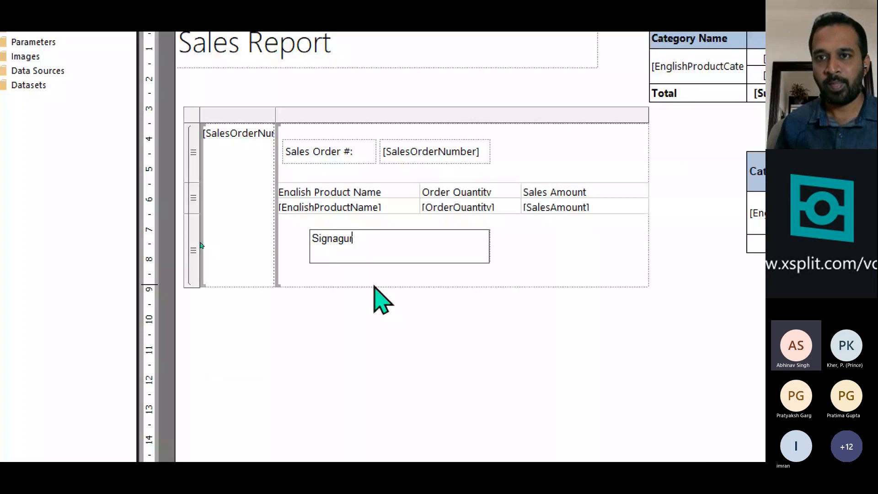
key("BackSpace")
key("BackSpace")
key("BackSpace")
type("ture")
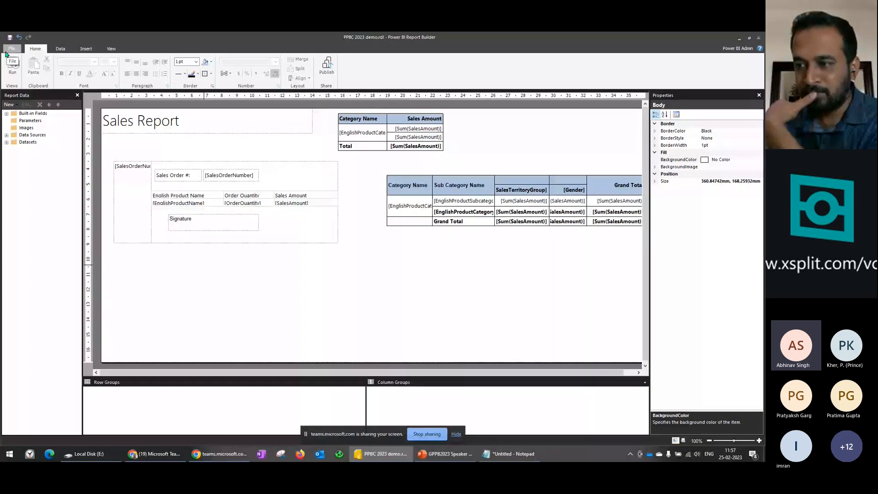
Preview the Sales Report, return to the design view and inspect the product table nested in the list.
left_click(13, 67)
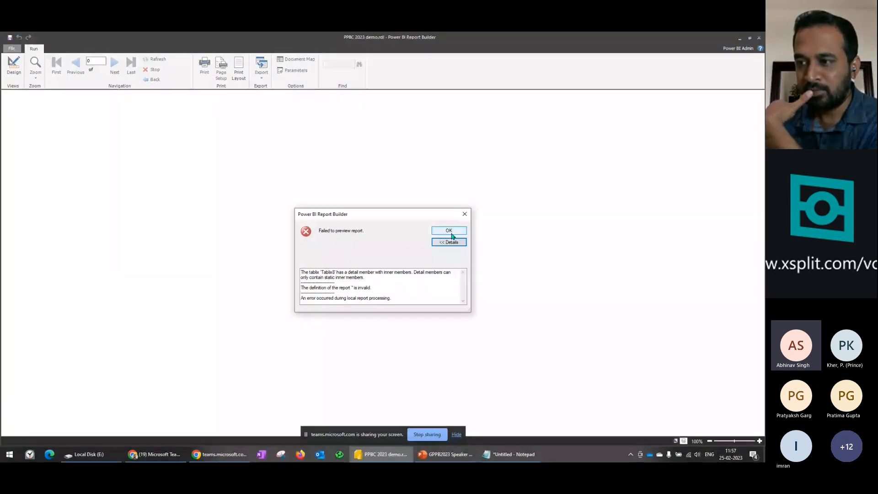
left_click(449, 232)
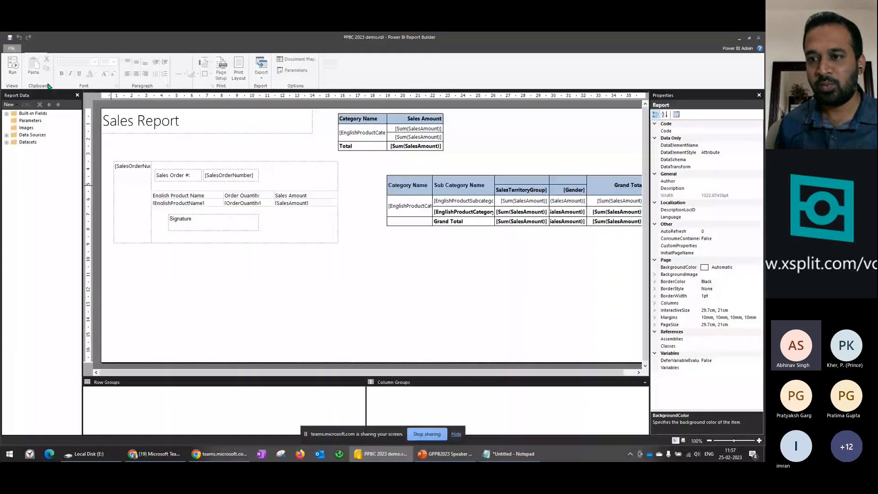
left_click(170, 231)
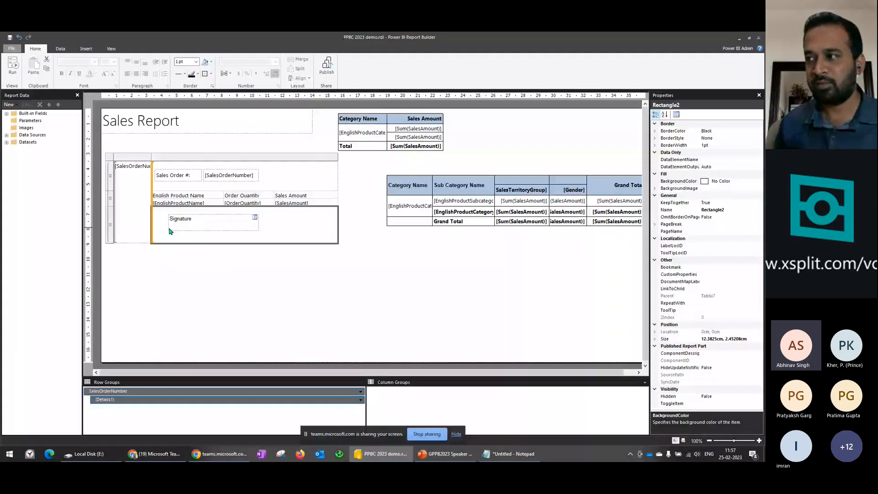
left_click(156, 203)
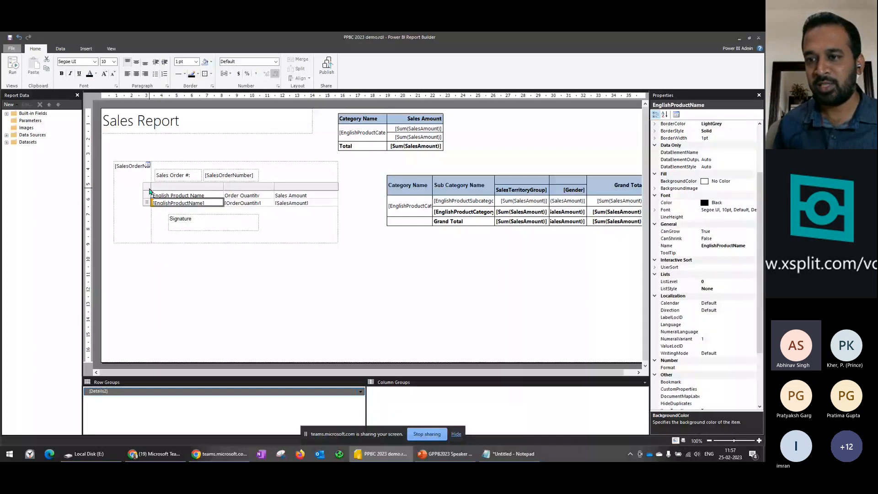
left_click(149, 192)
left_click(150, 190)
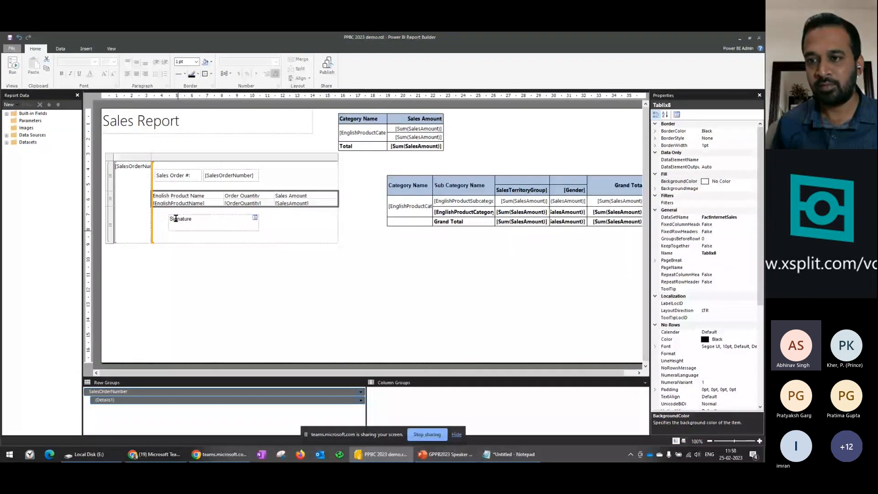
Try to move the product table out of the list to the empty area below, and undo the move.
double_click(163, 195)
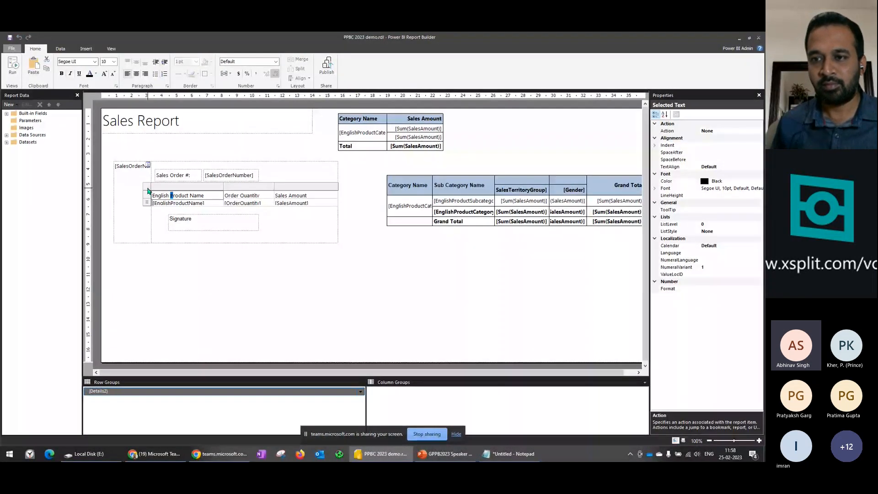
left_click(155, 193)
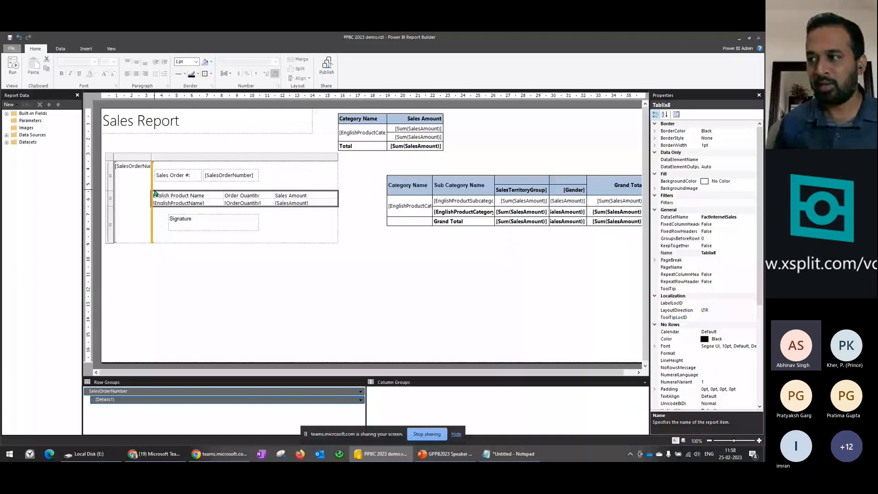
left_click_drag(155, 193, 229, 285)
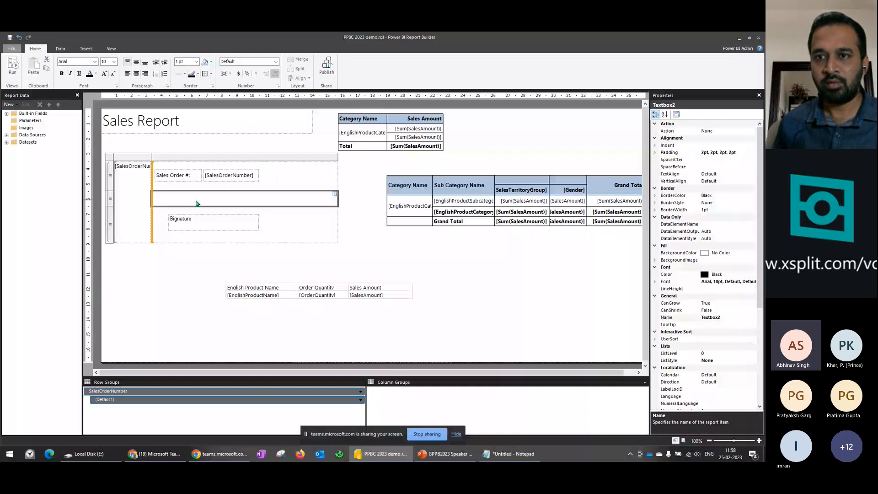
key("ctrl+z")
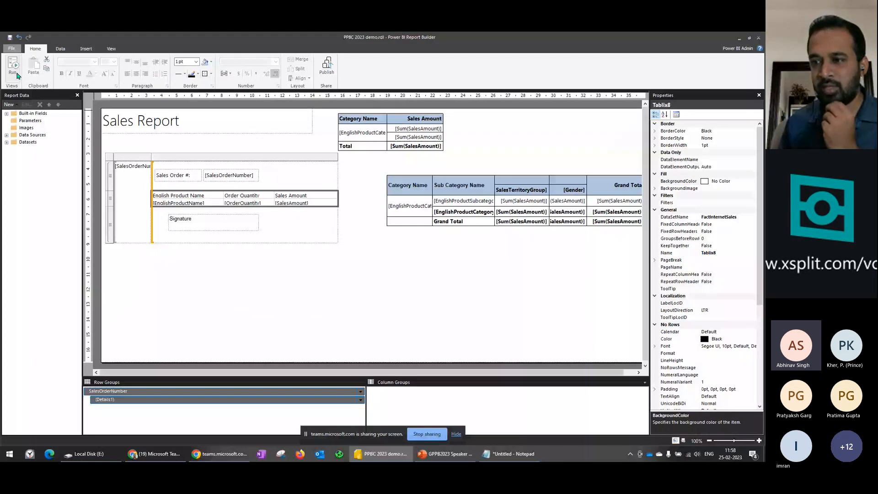
Preview the report again, then move the product table below the list and set its Hidden property to True.
left_click(14, 69)
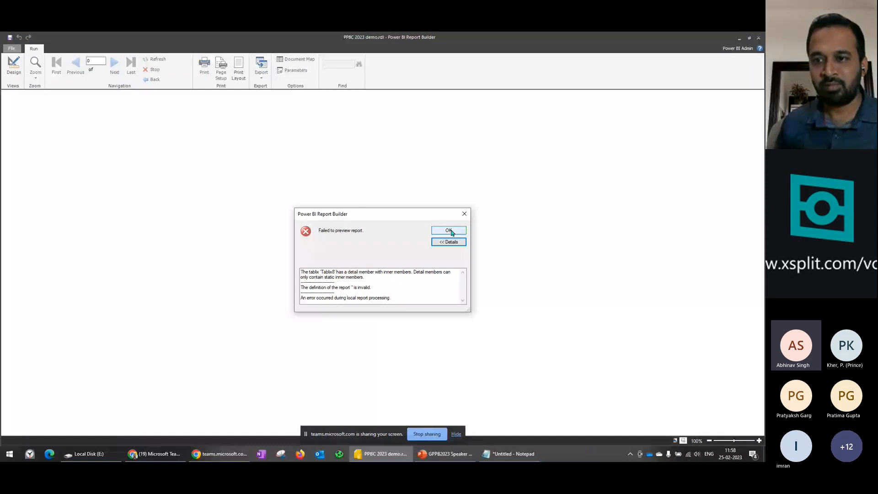
left_click(449, 231)
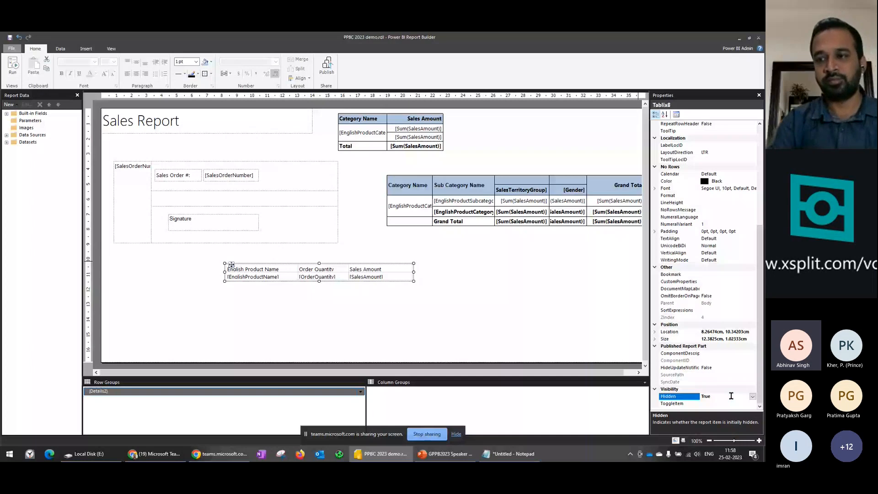
left_click(15, 69)
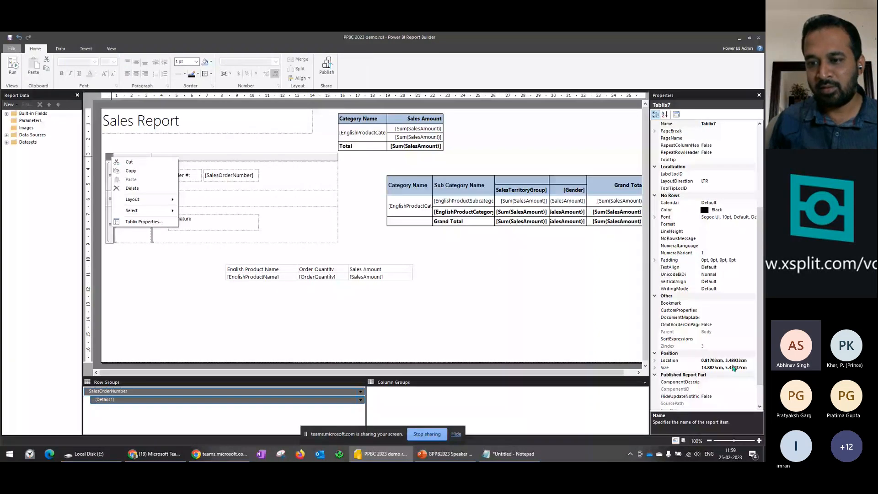
Check the options of the list's Details1 row group and preview the report.
left_click(360, 400)
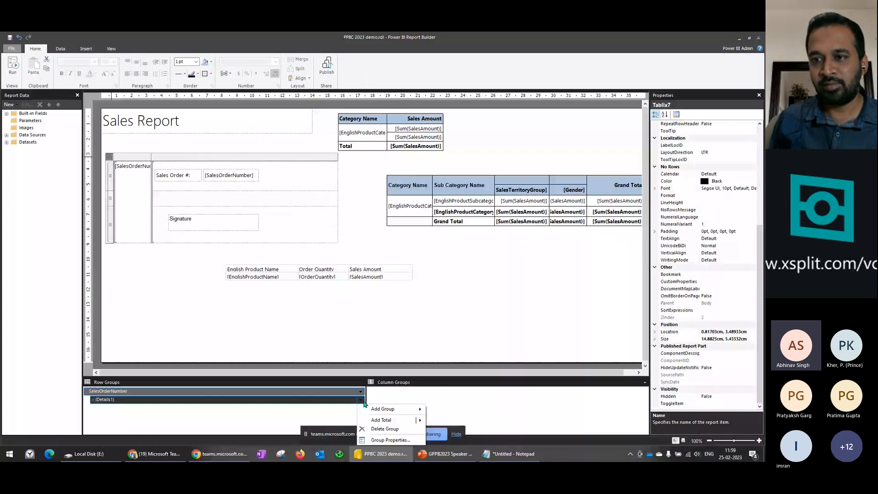
left_click(186, 157)
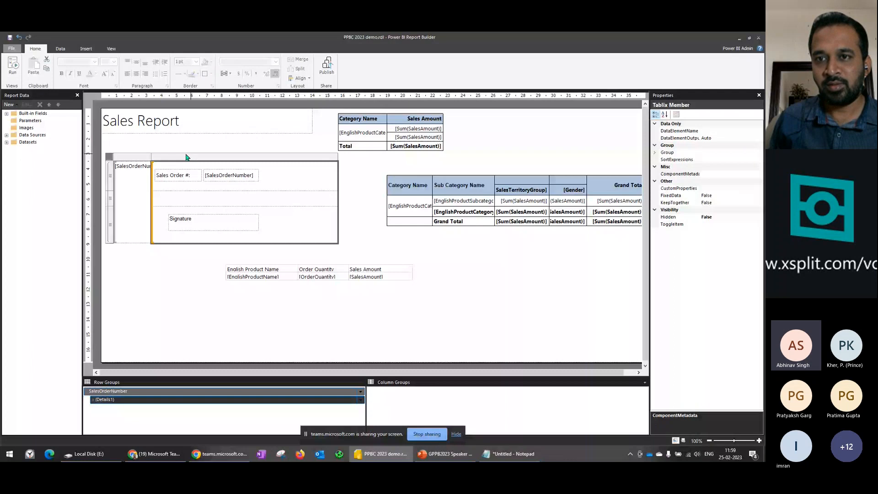
left_click(14, 74)
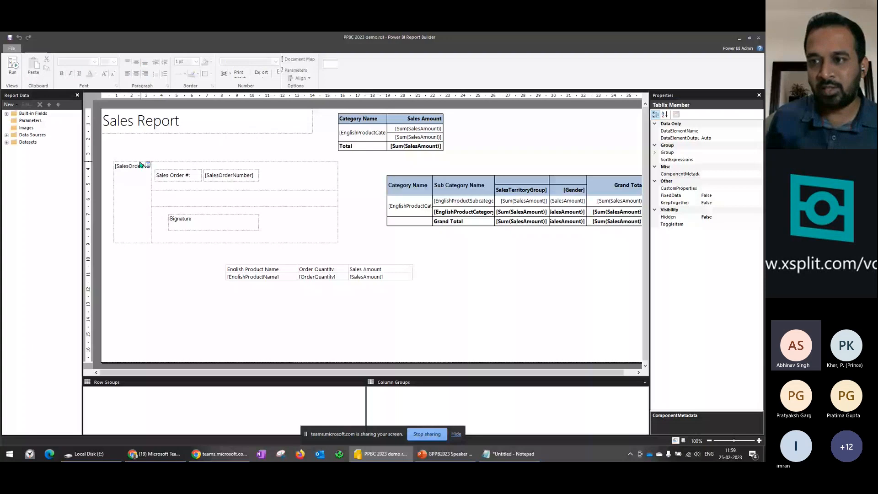
Check the column insertion options of the list's SalesOrderNumber group column.
right_click(141, 165)
mouse_move(182, 164)
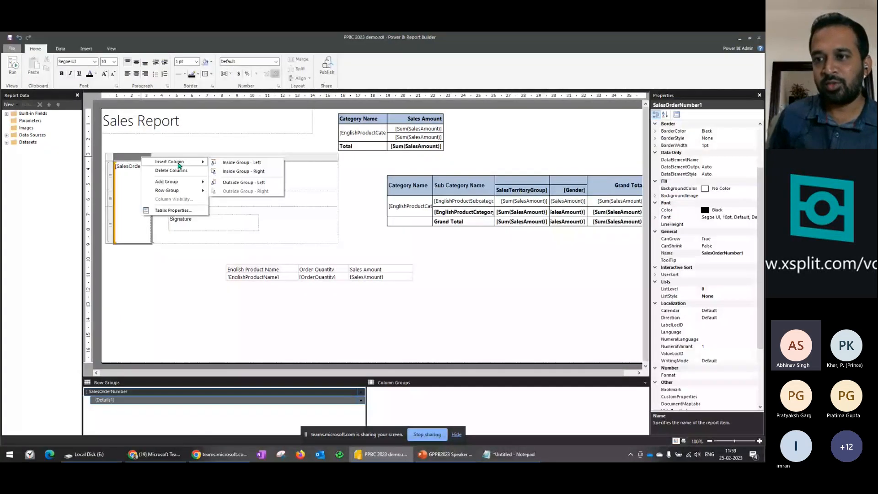
left_click(270, 166)
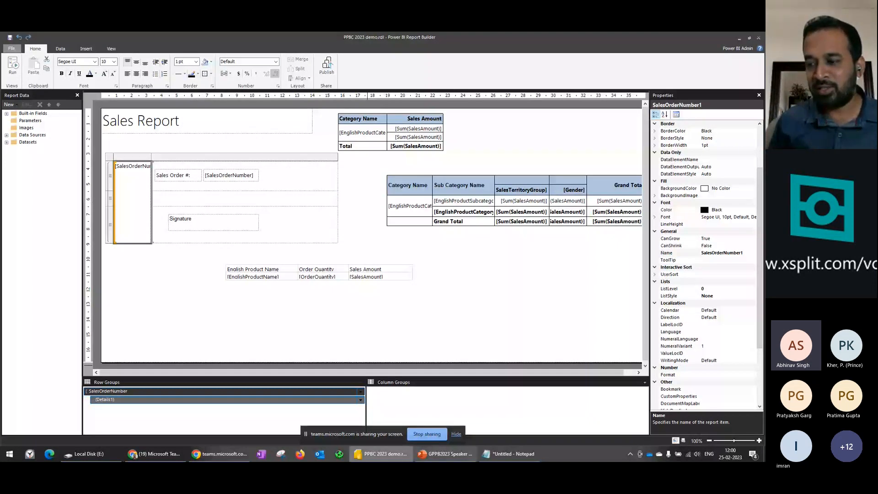
Switch to the GPPB2023 Speaker Template presentation in PowerPoint and show the "Any Questions?" slide.
left_click(451, 453)
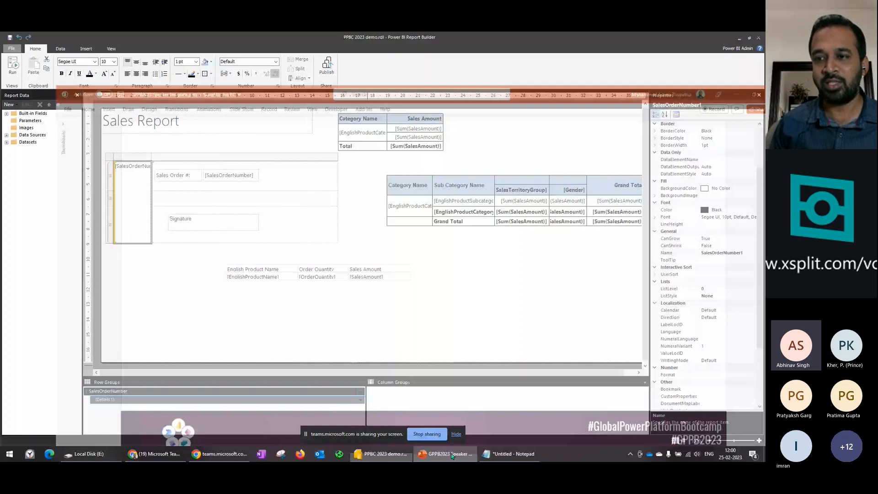
left_click(451, 454)
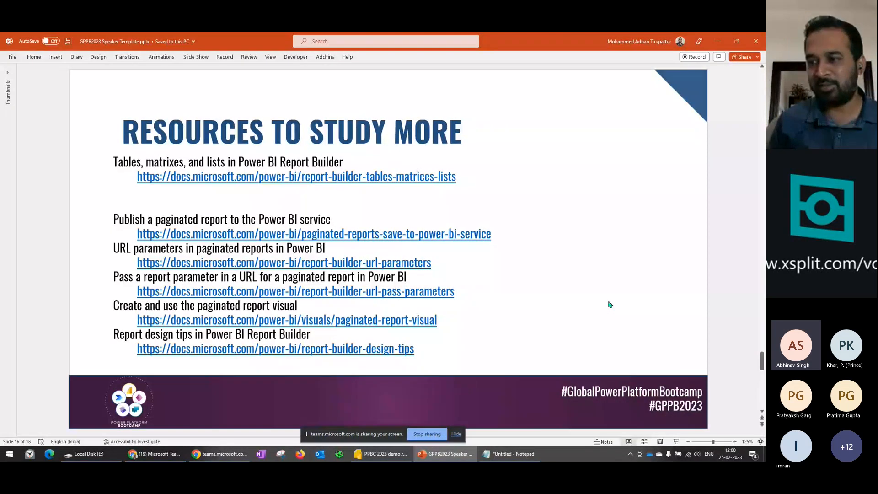
scroll(609, 304, "down", 1)
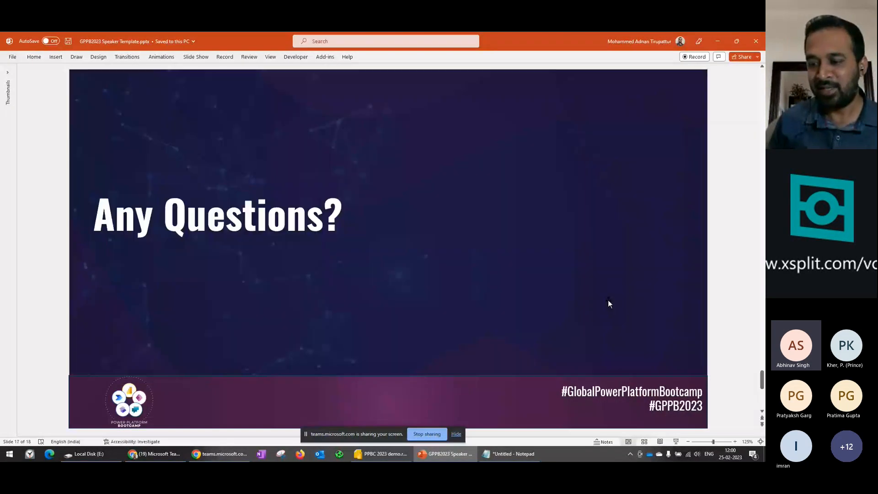
Switch to the Microsoft Teams meeting in the browser, read the chat and show the participants list.
left_click(216, 453)
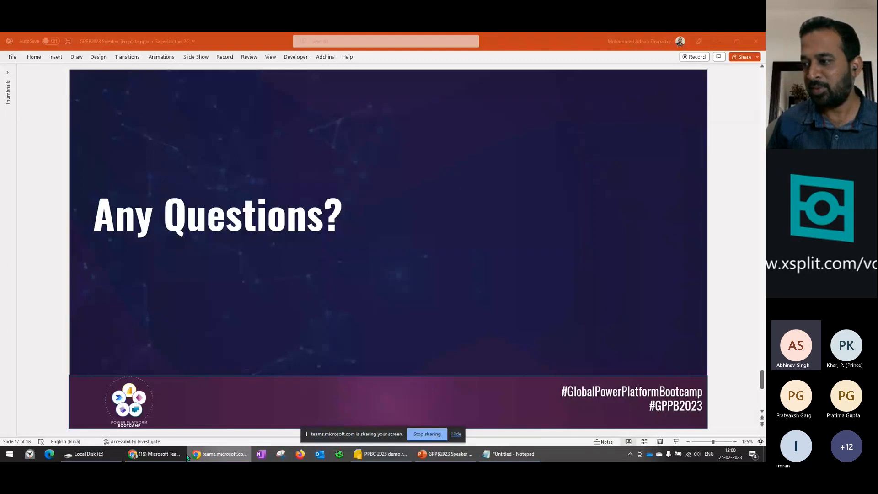
left_click(155, 454)
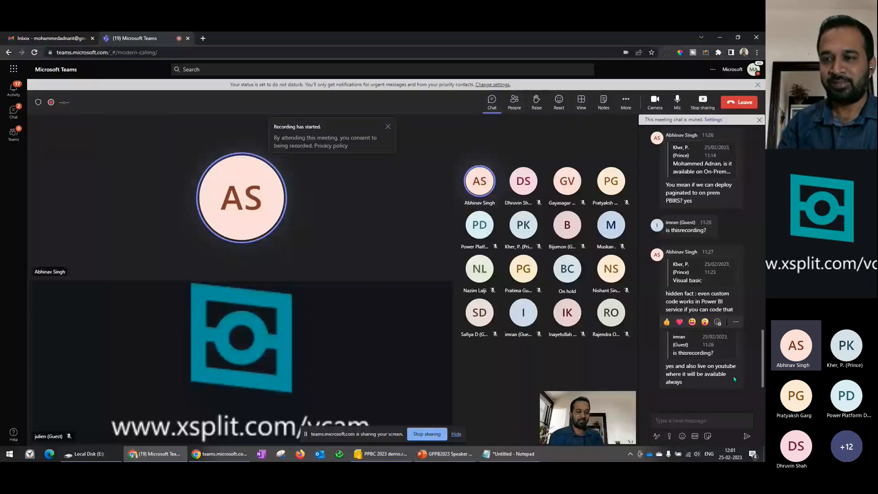
mouse_move(734, 378)
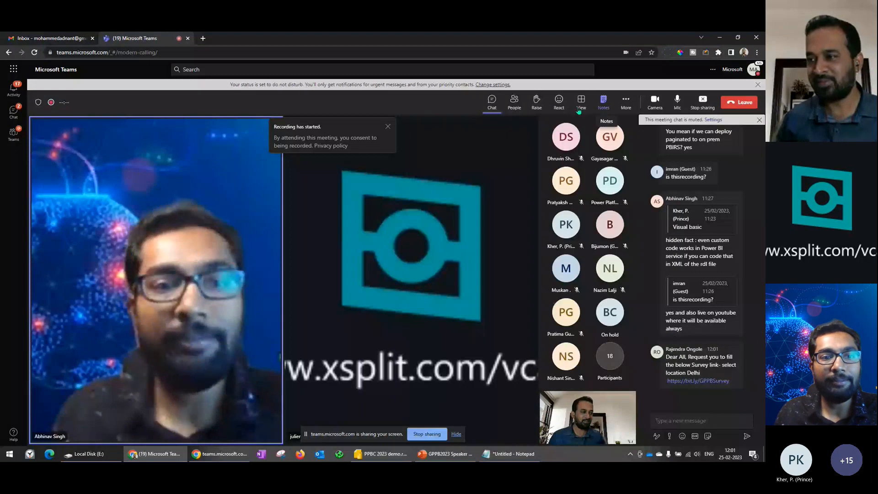
left_click(514, 103)
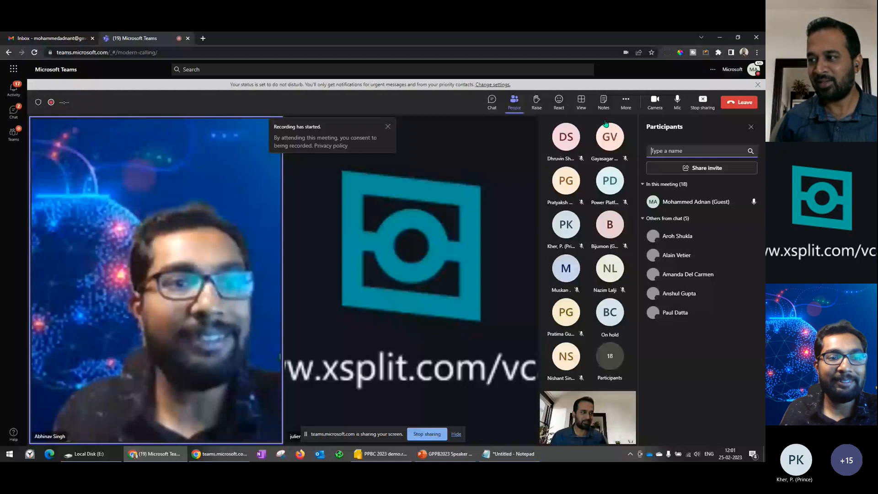